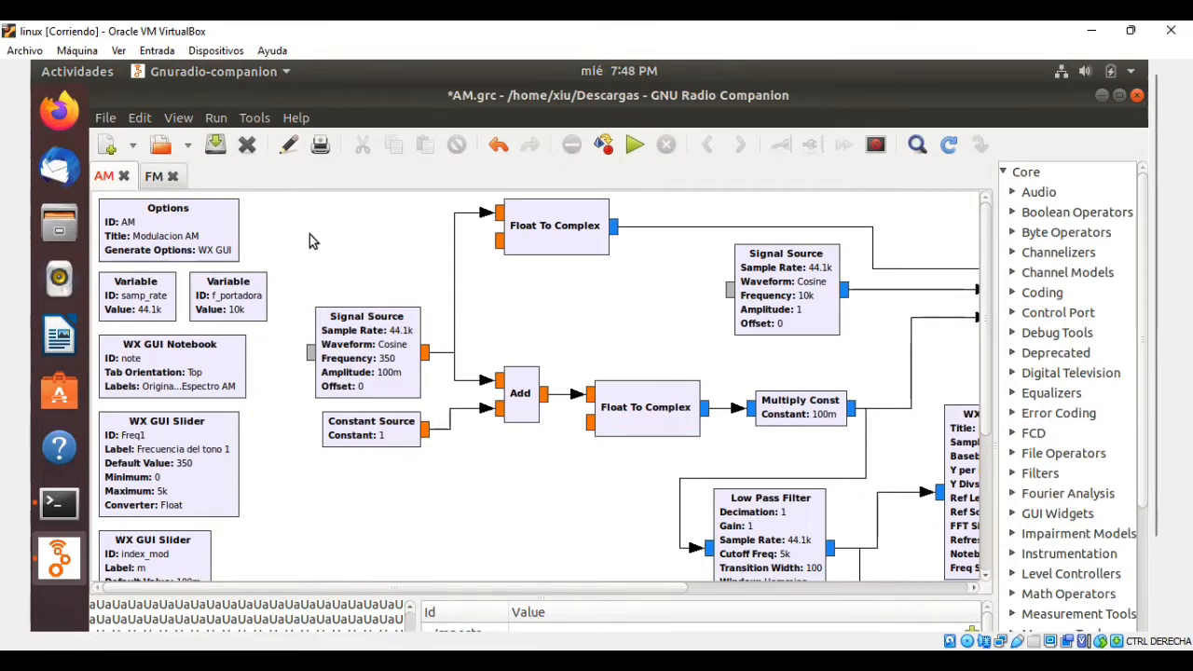
Examine the samp_rate and f_portadora variable blocks and the properties of the WX GUI Notebook block.
left_click_drag(305, 265, 96, 335)
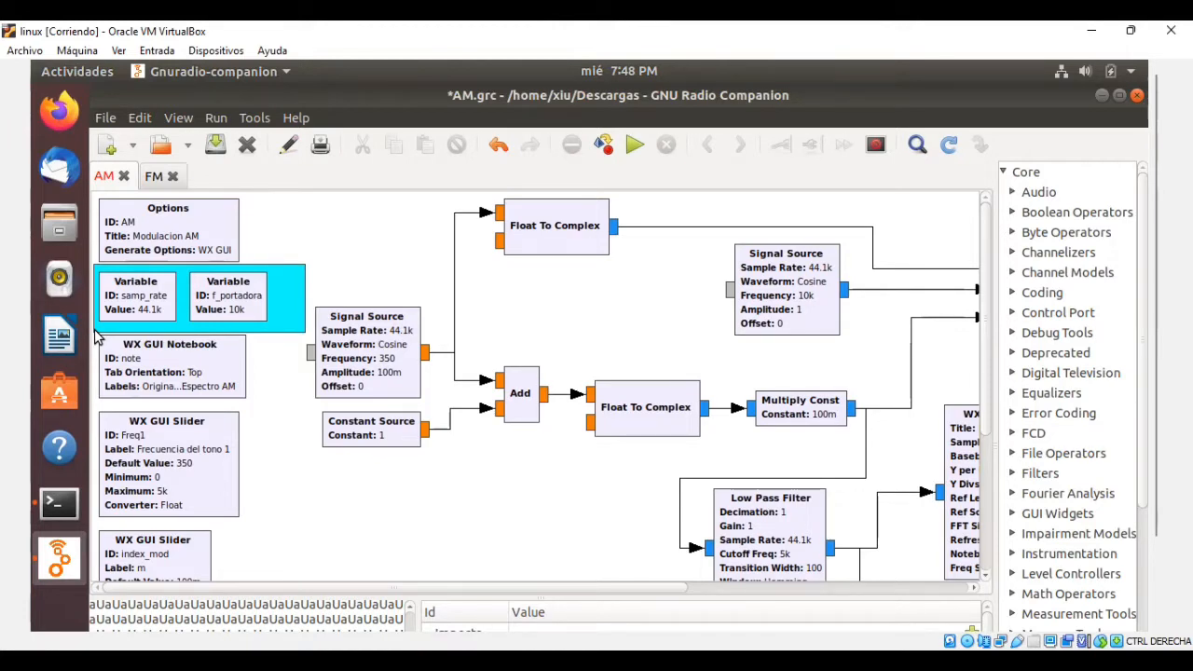
left_click_drag(95, 338, 100, 331)
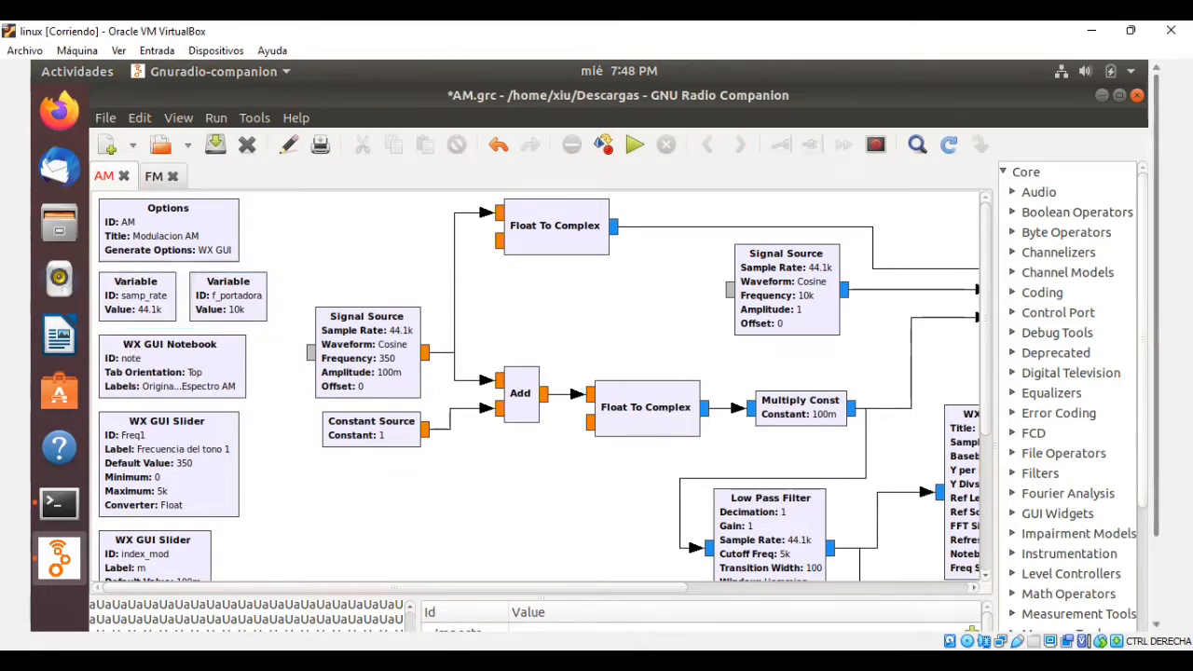
left_click_drag(1143, 351, 1143, 361)
scroll(989, 382, "down", 3)
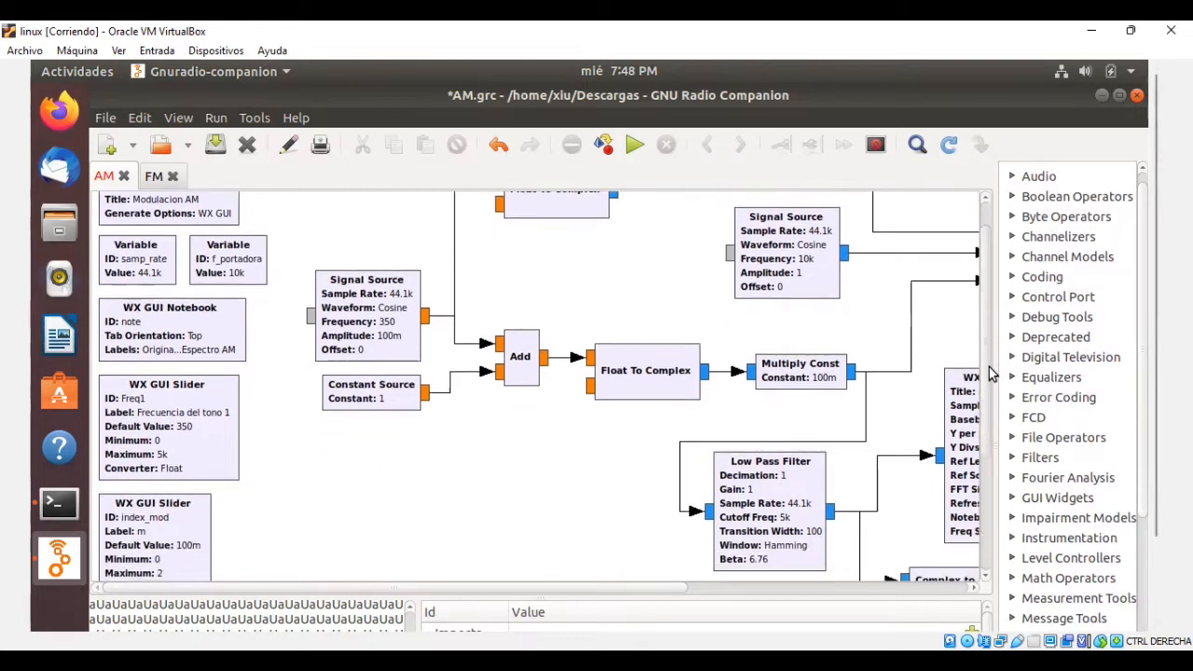
scroll(990, 389, "down", 1)
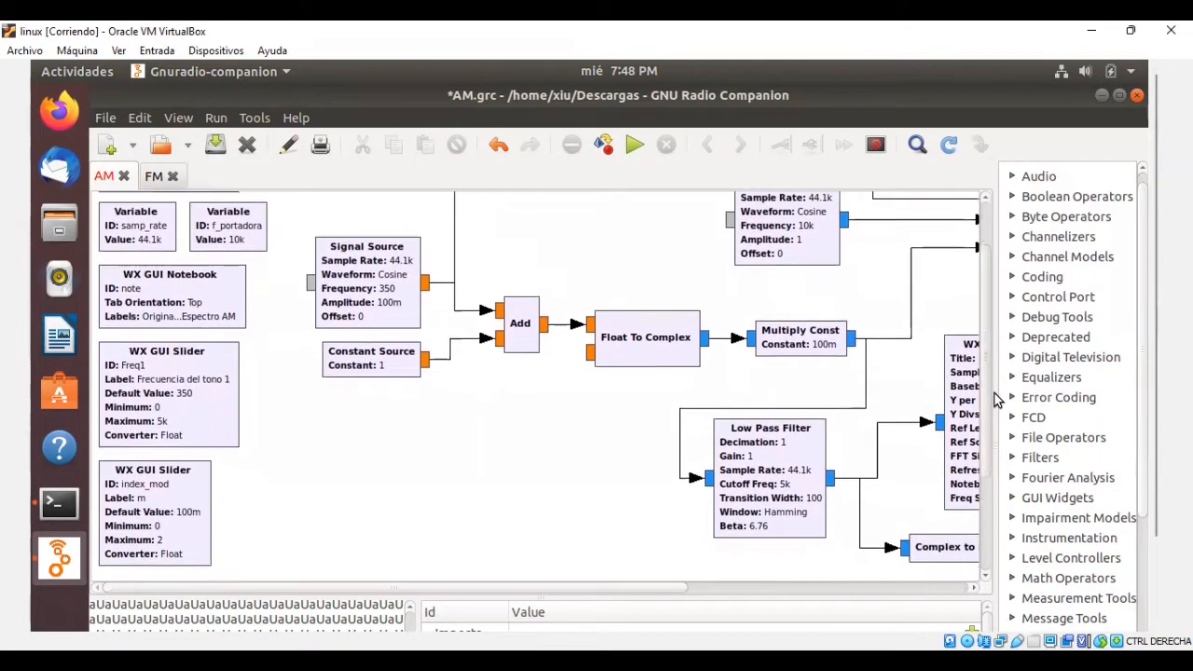
left_click(233, 305)
double_click(233, 306)
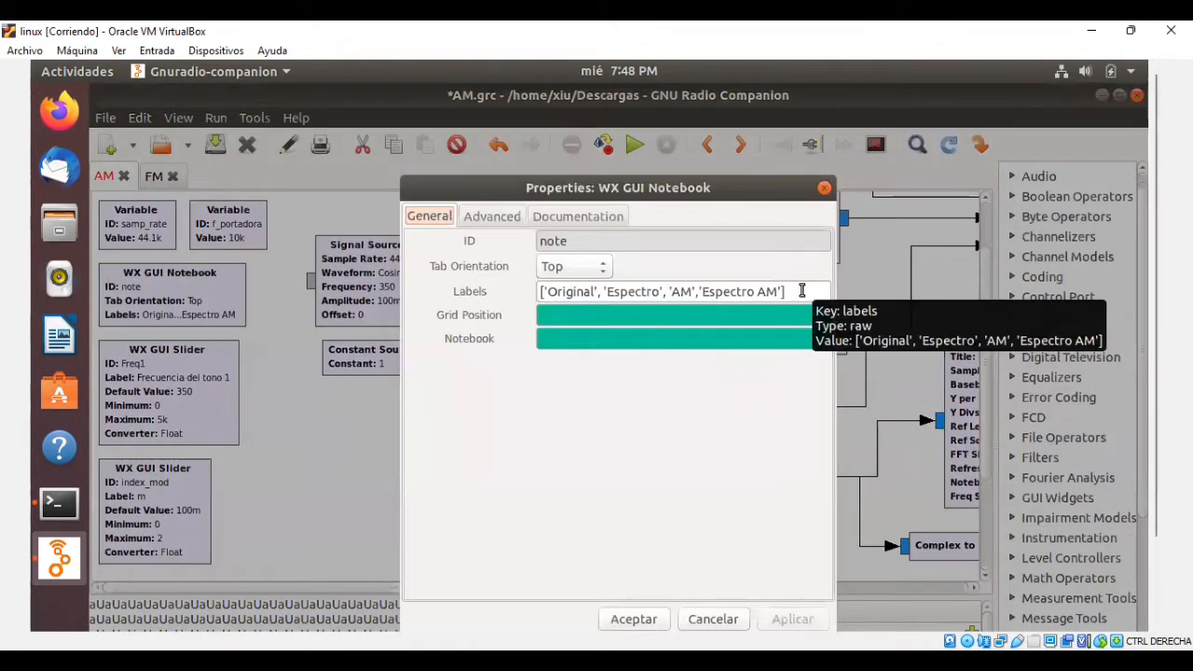
left_click(643, 606)
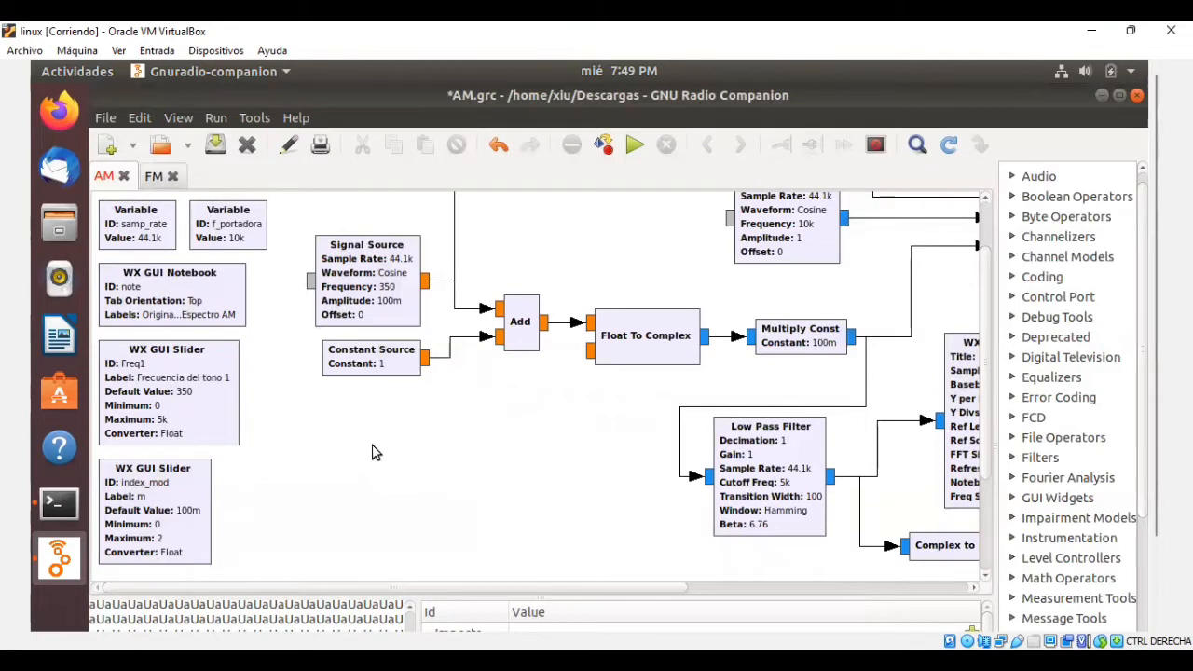
Review the default, minimum and maximum values in the Freq1 slider's properties.
double_click(221, 365)
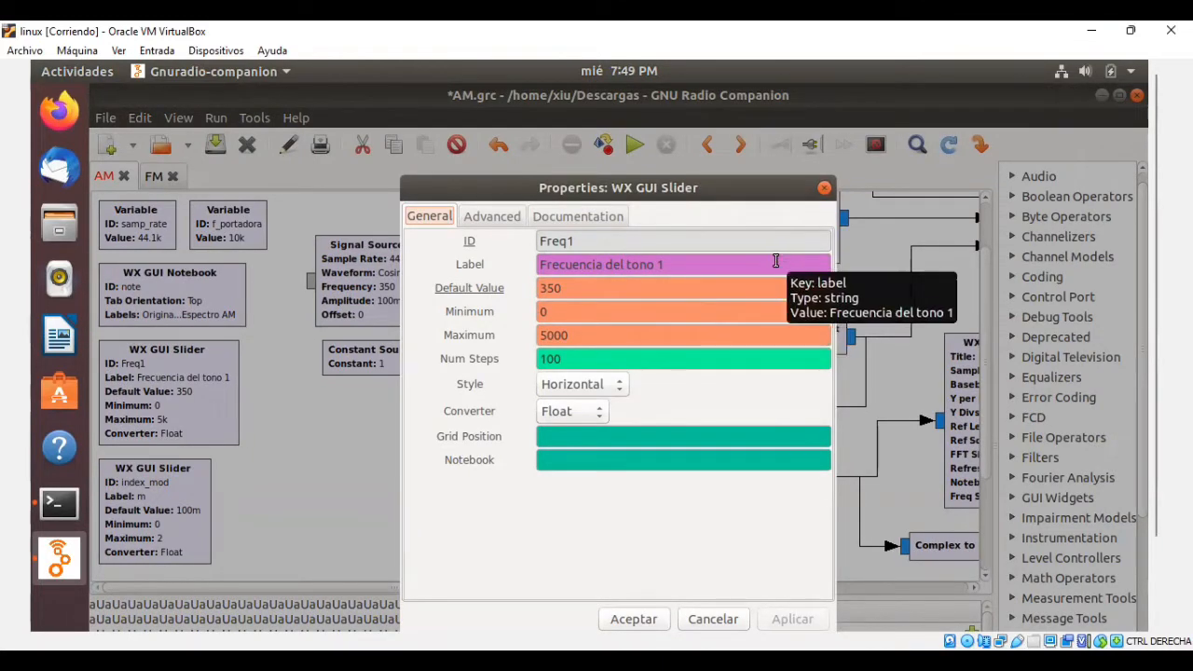
left_click(576, 336)
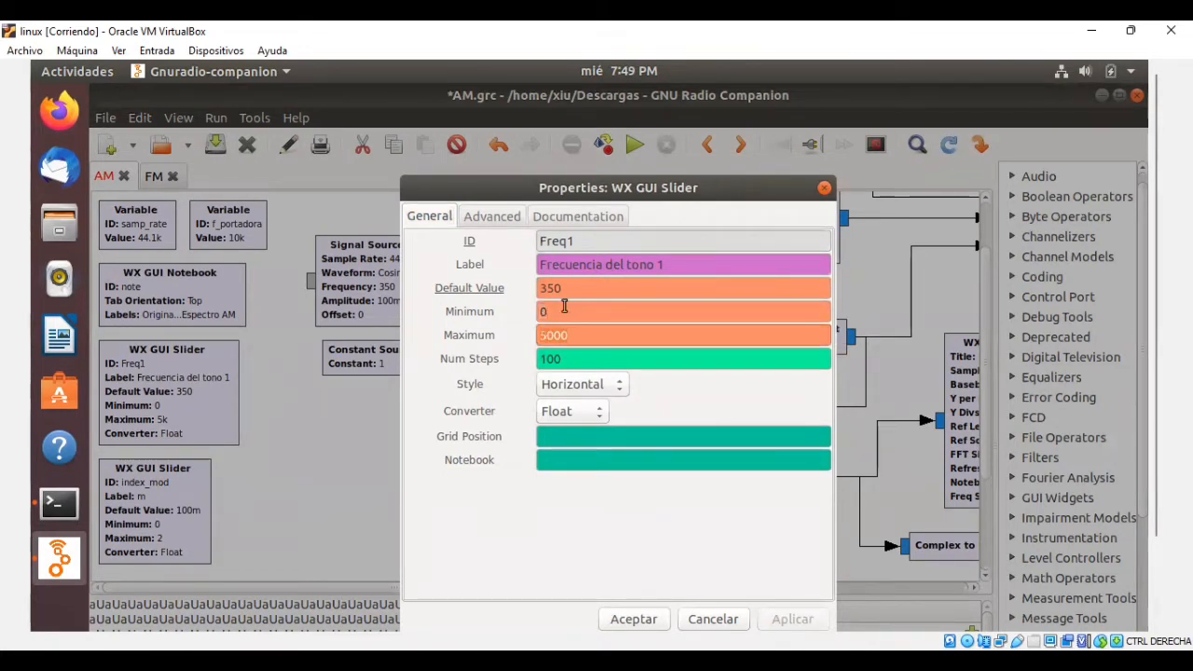
left_click(589, 292)
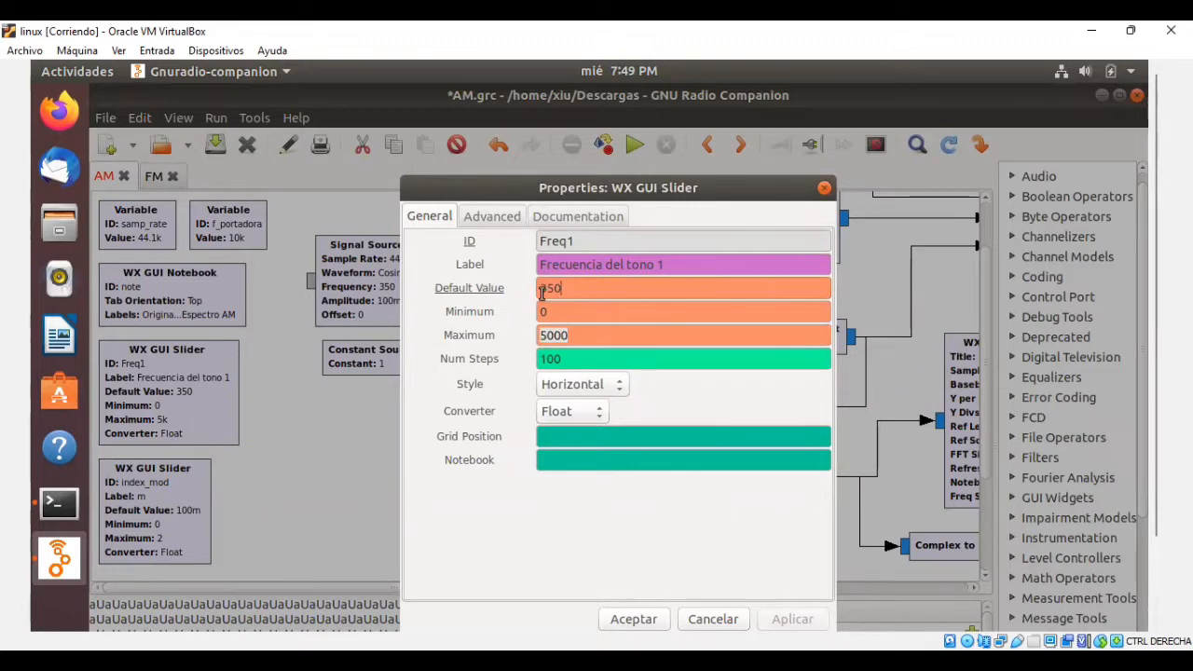
left_click(628, 598)
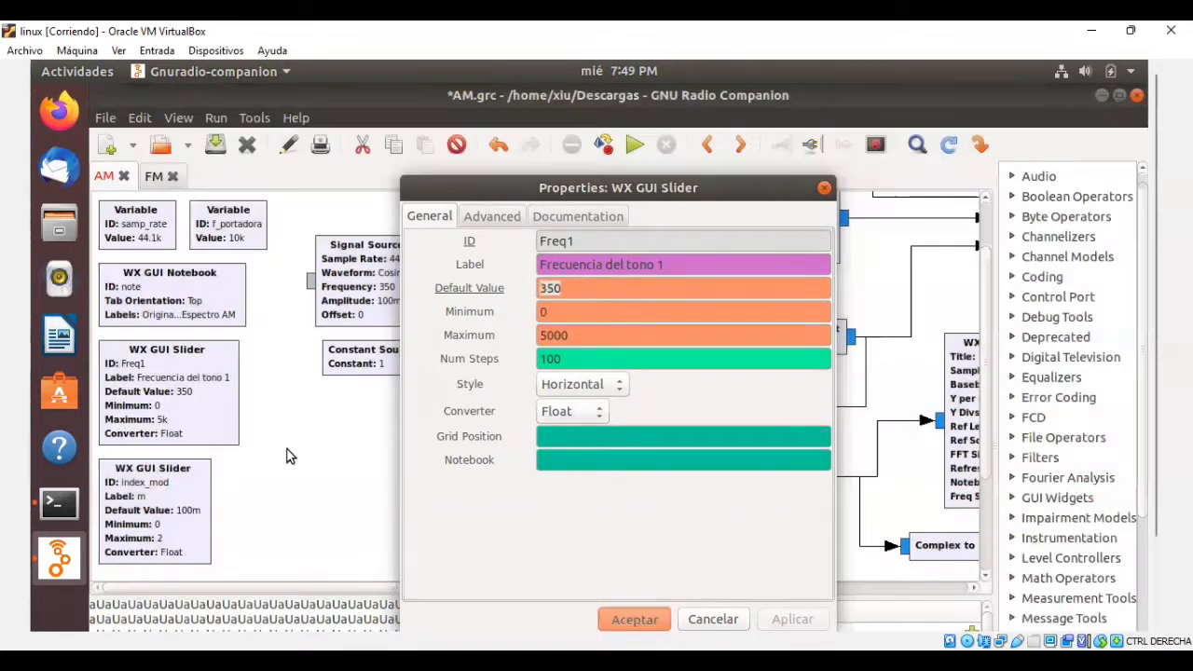
Check the default value and range in the properties of the index_mod slider.
double_click(189, 504)
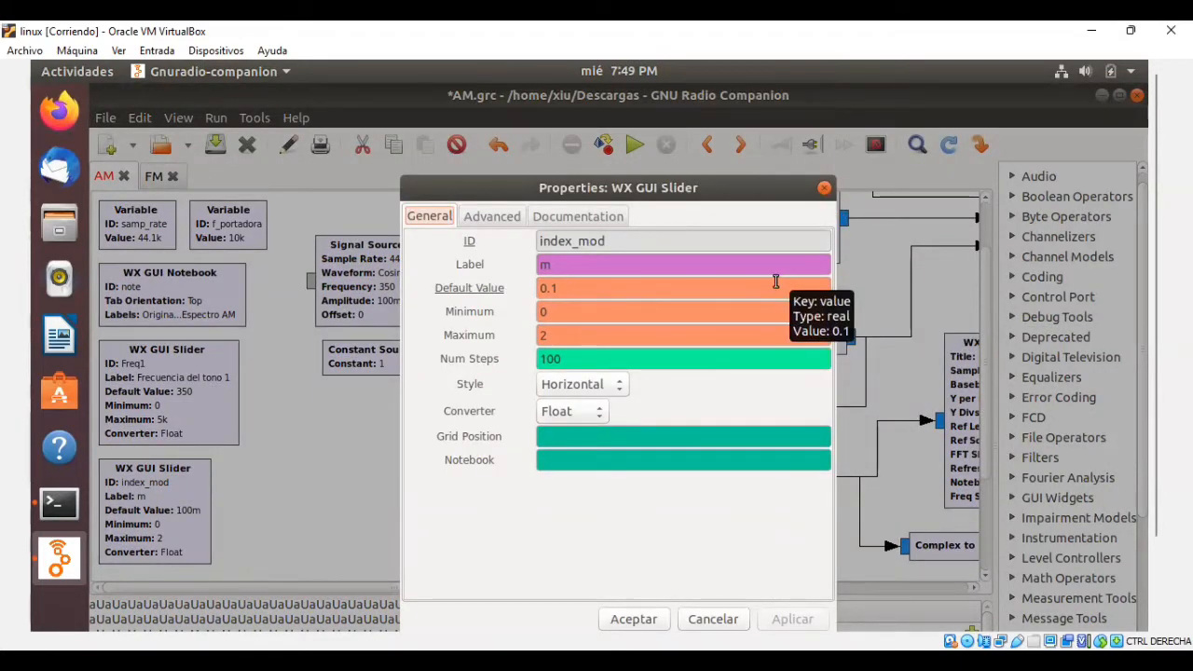
left_click(731, 312)
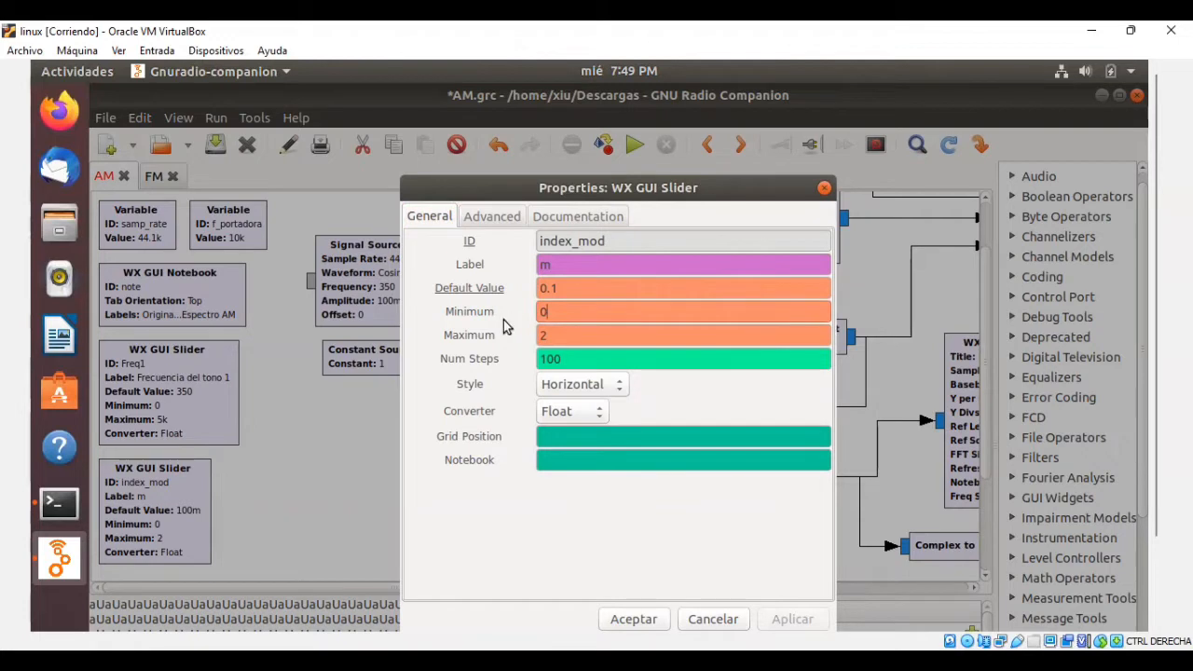
left_click(550, 333)
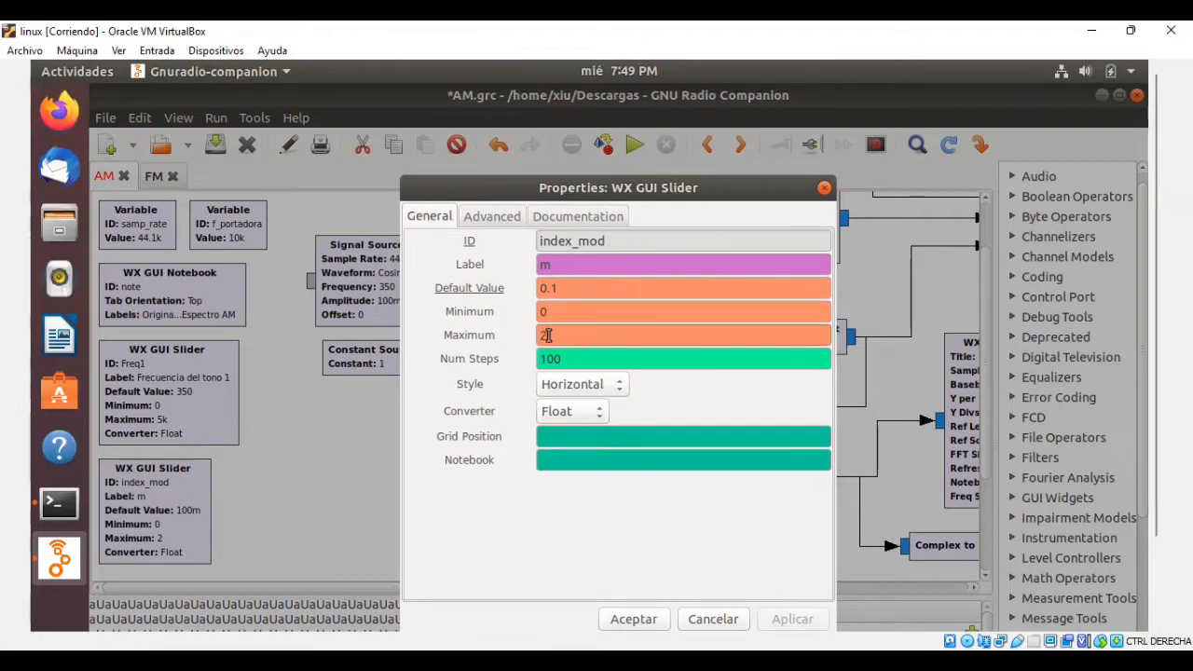
left_click(590, 289)
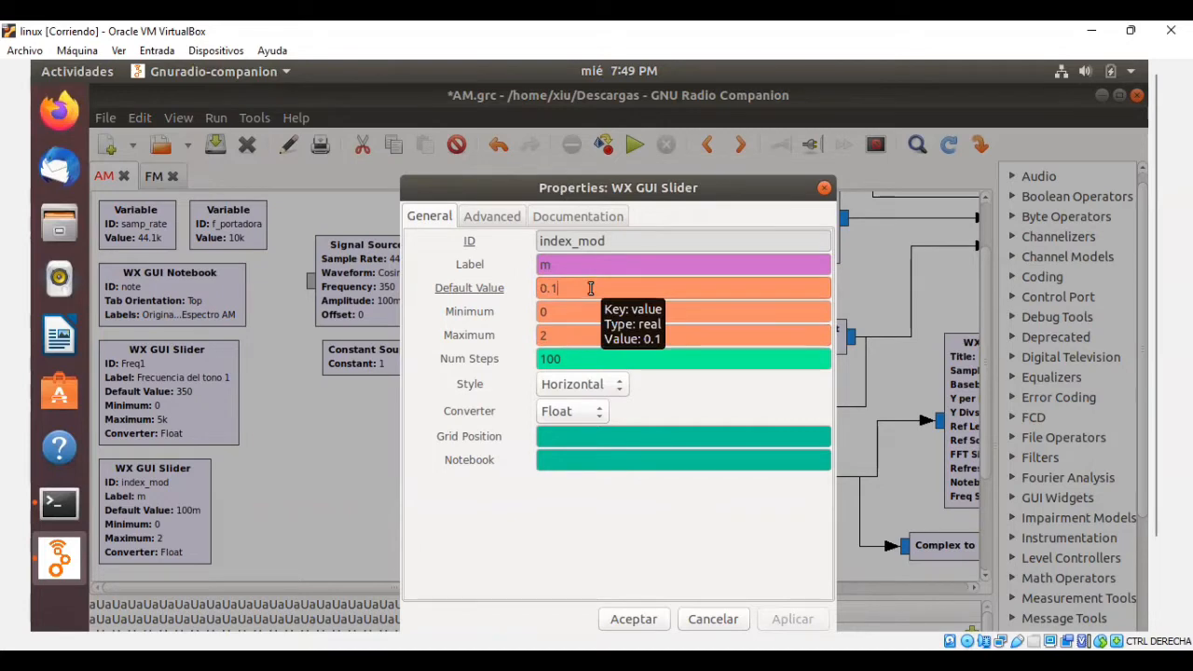
left_click(634, 605)
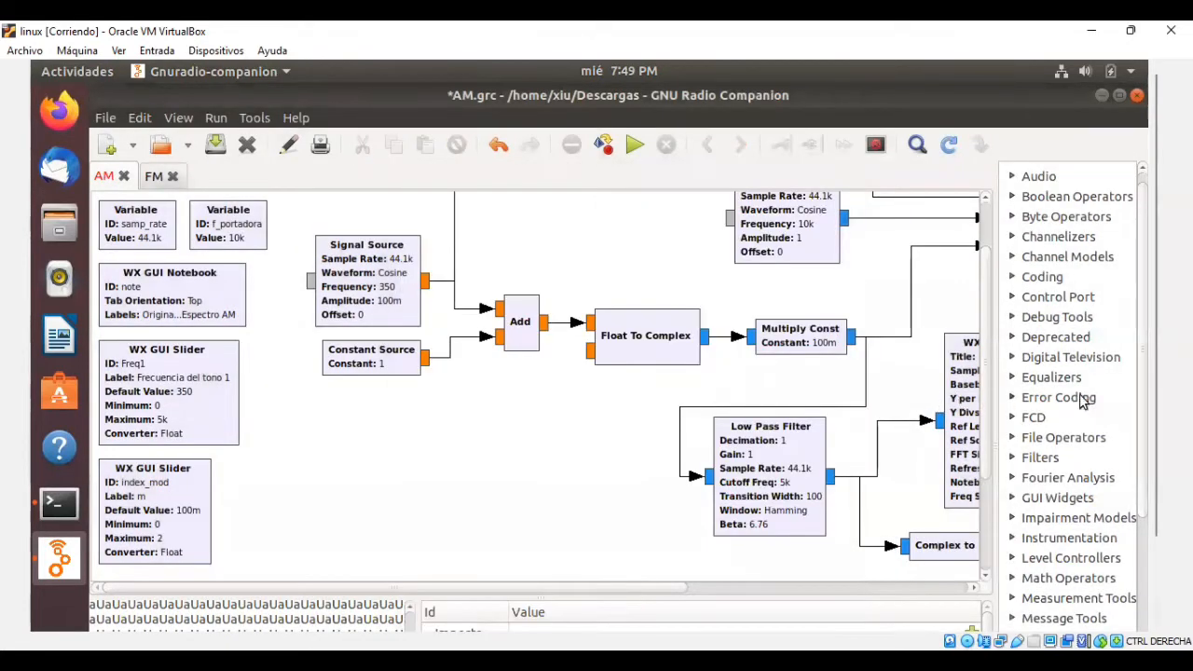
Inspect the sample rate, frequency and amplitude settings of the Signal Source that feeds the Add block.
scroll(1139, 399, "up", 1)
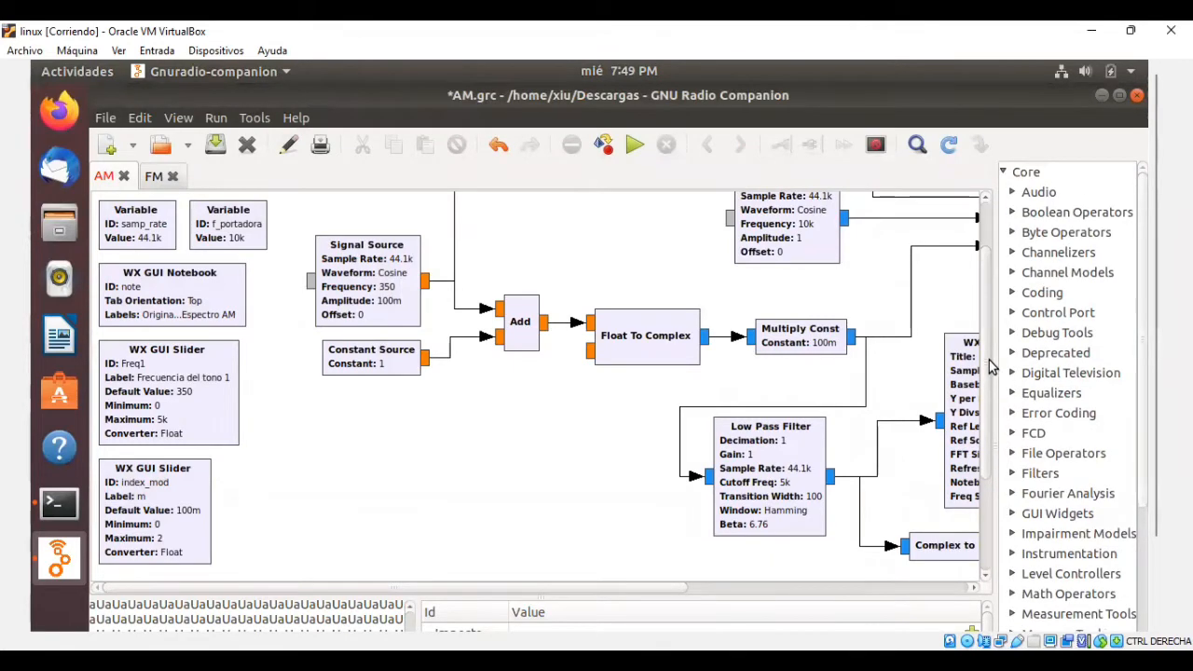
scroll(991, 368, "up", 2)
scroll(992, 351, "up", 1)
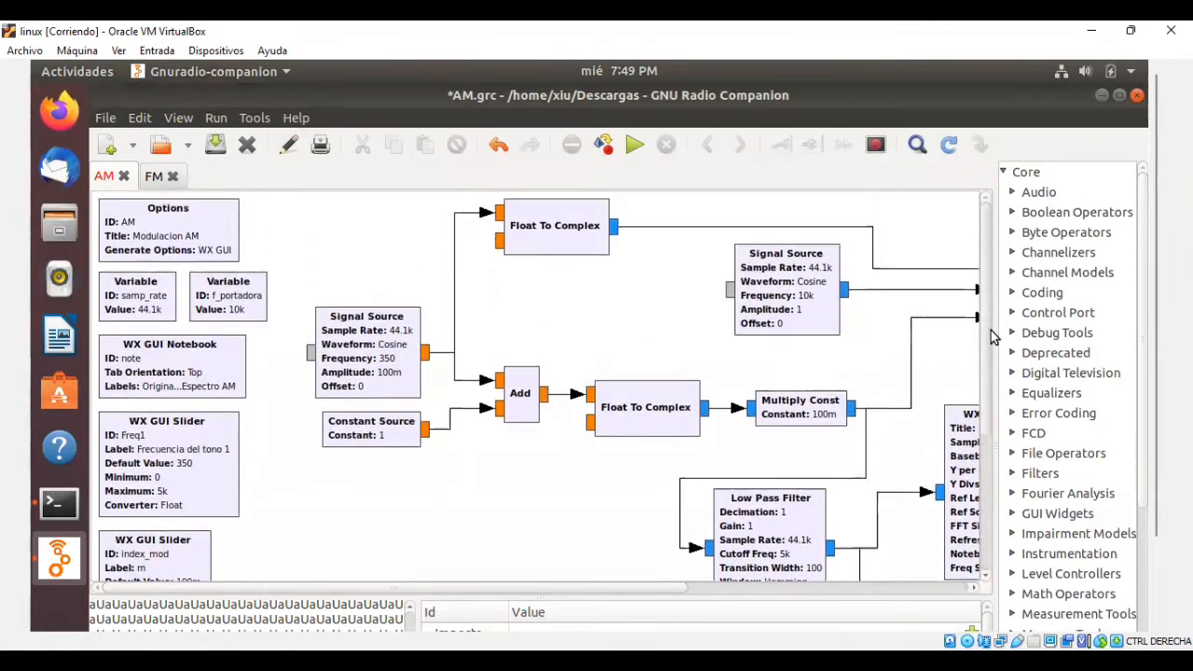
left_click(372, 349)
double_click(372, 349)
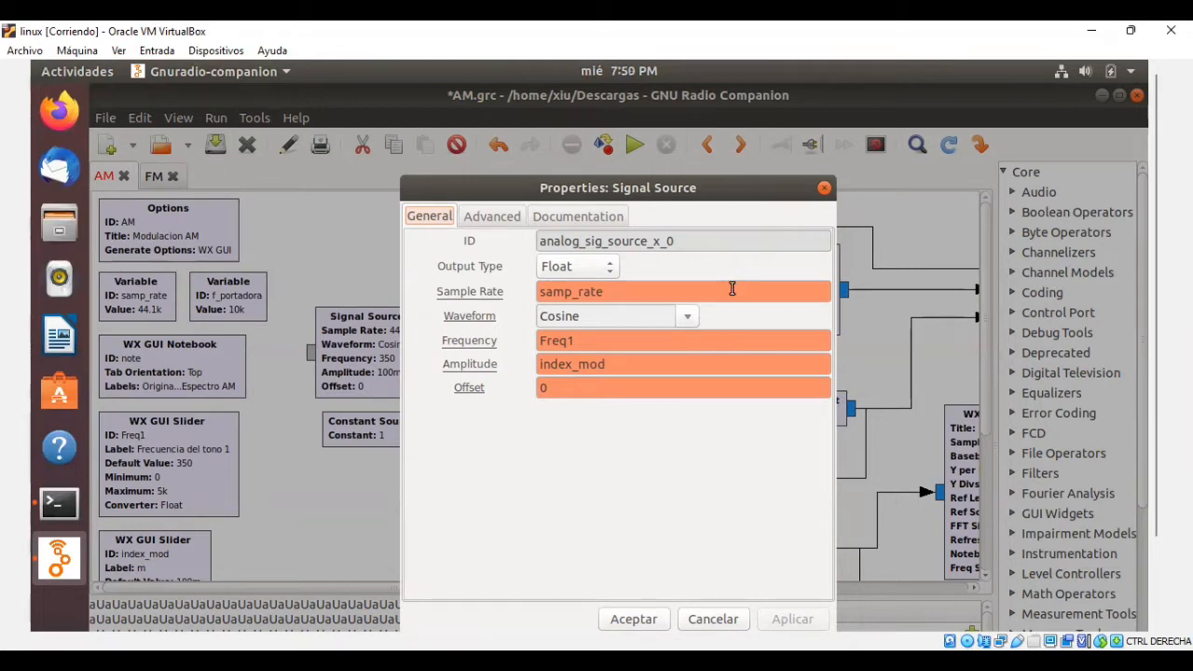
mouse_move(733, 289)
left_click(773, 340)
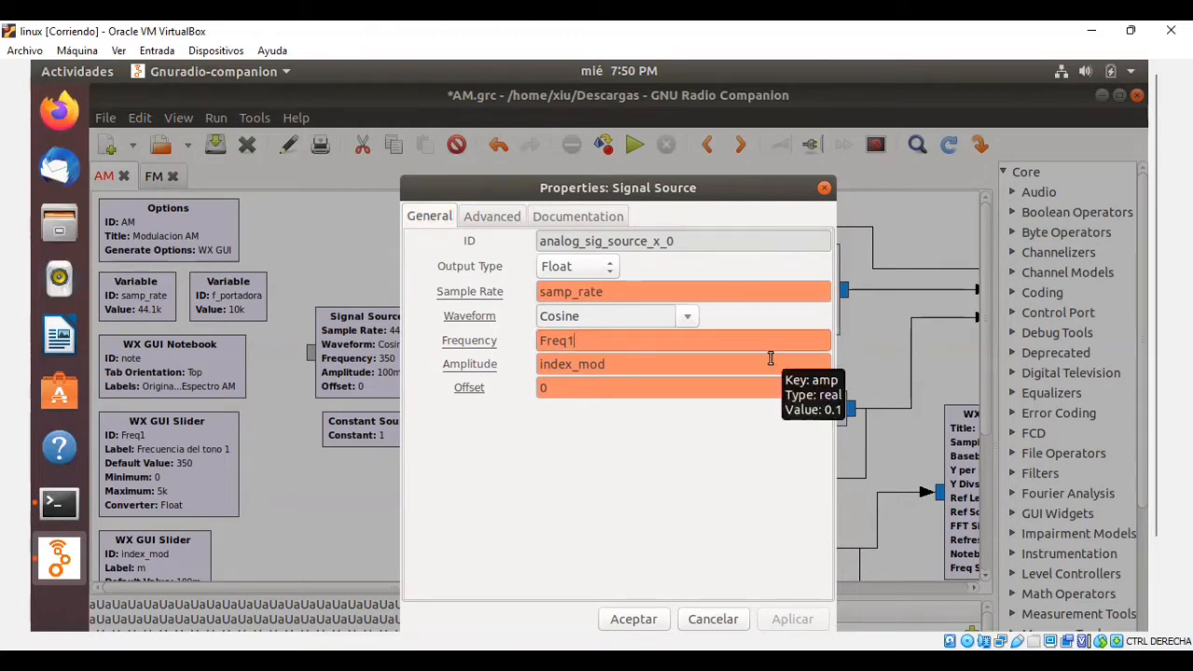
left_click(772, 362)
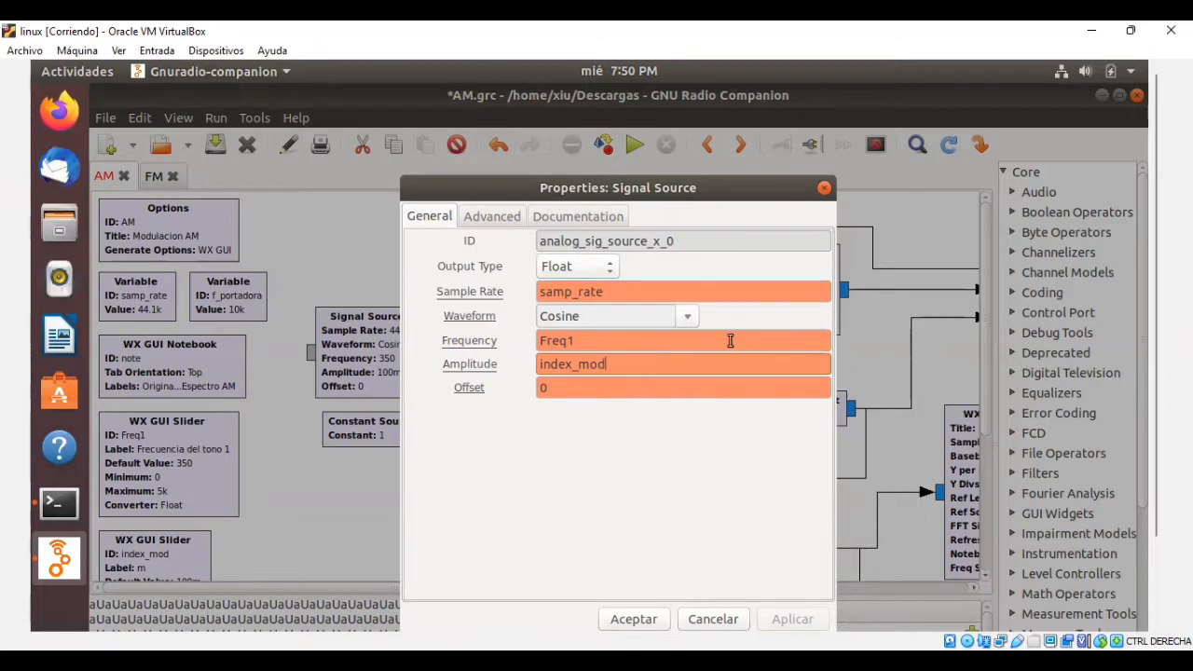
left_click(636, 604)
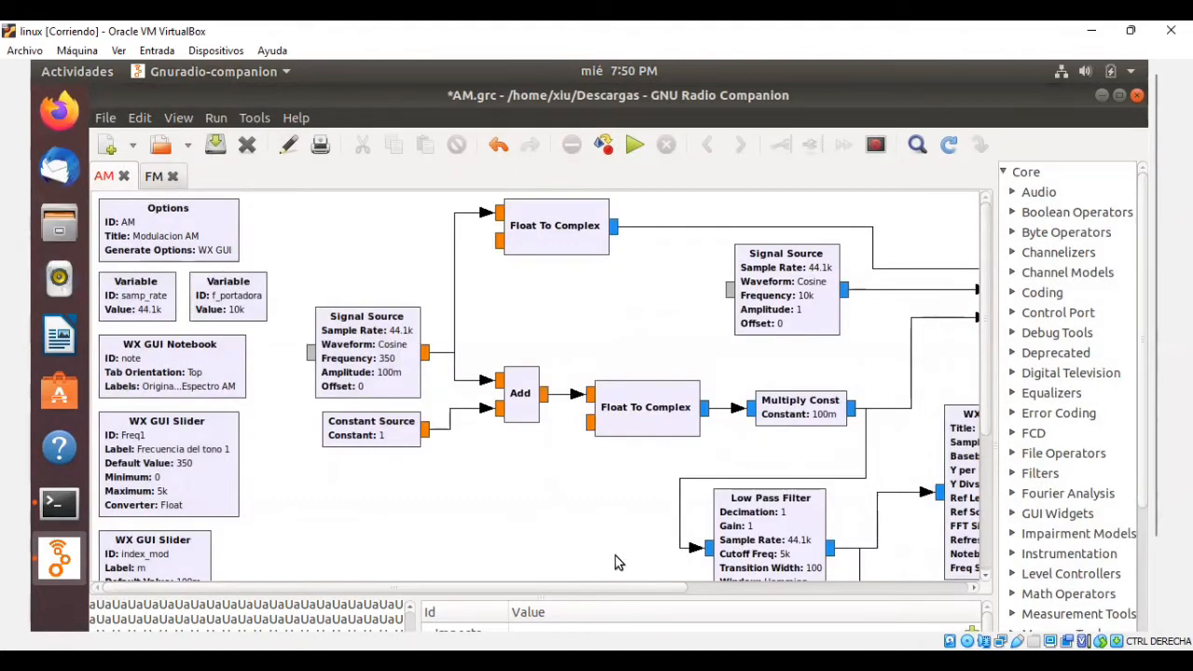
Outline the Signal Source, Constant Source and Add blocks to examine how the message signal is formed.
left_click(396, 444)
left_click_drag(295, 294, 554, 458)
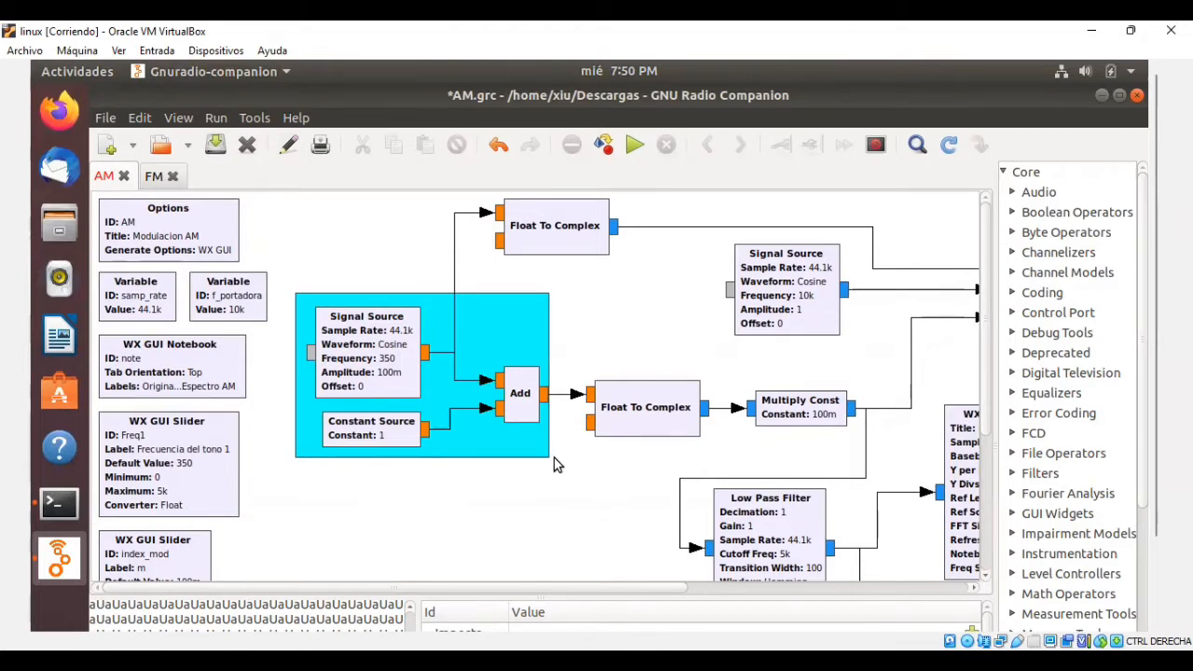
left_click_drag(554, 458, 556, 462)
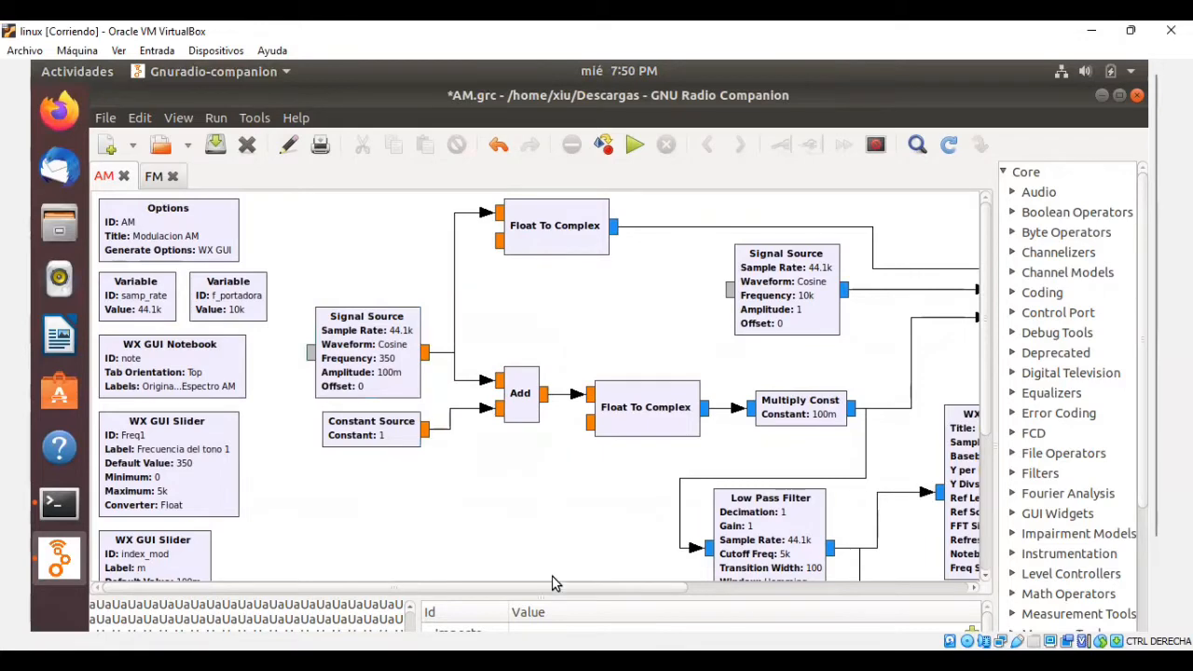
Inspect the sample rate, frequency and amplitude settings of the carrier Signal Source that feeds the Multiply block.
left_click_drag(558, 585, 701, 585)
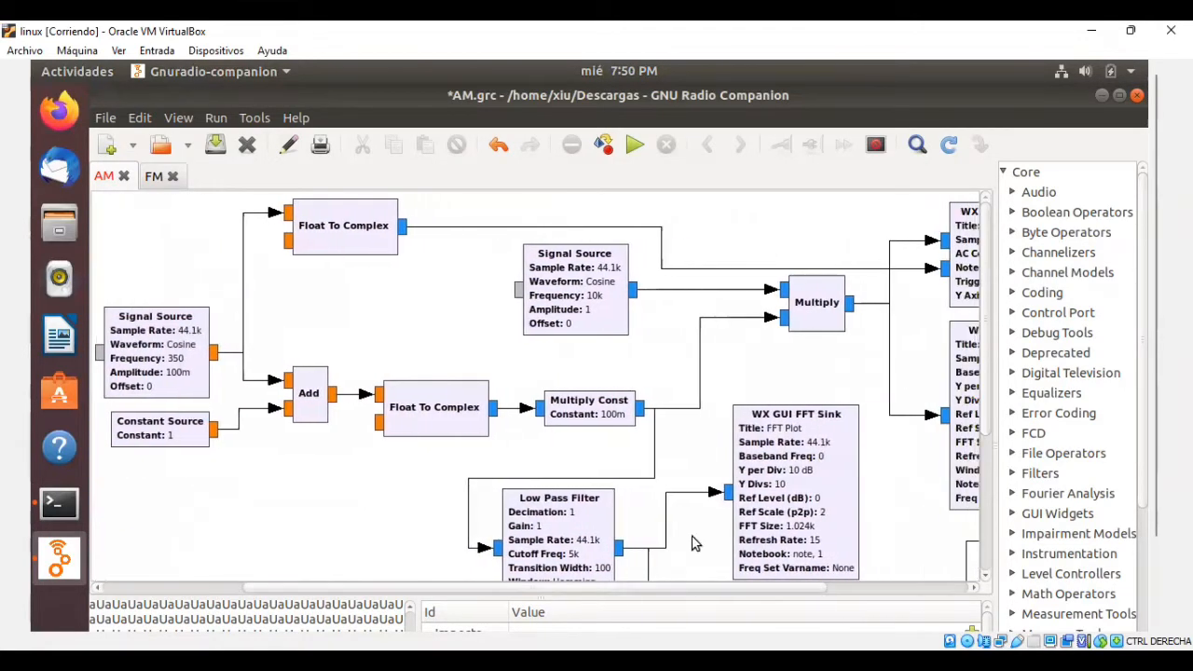
double_click(592, 274)
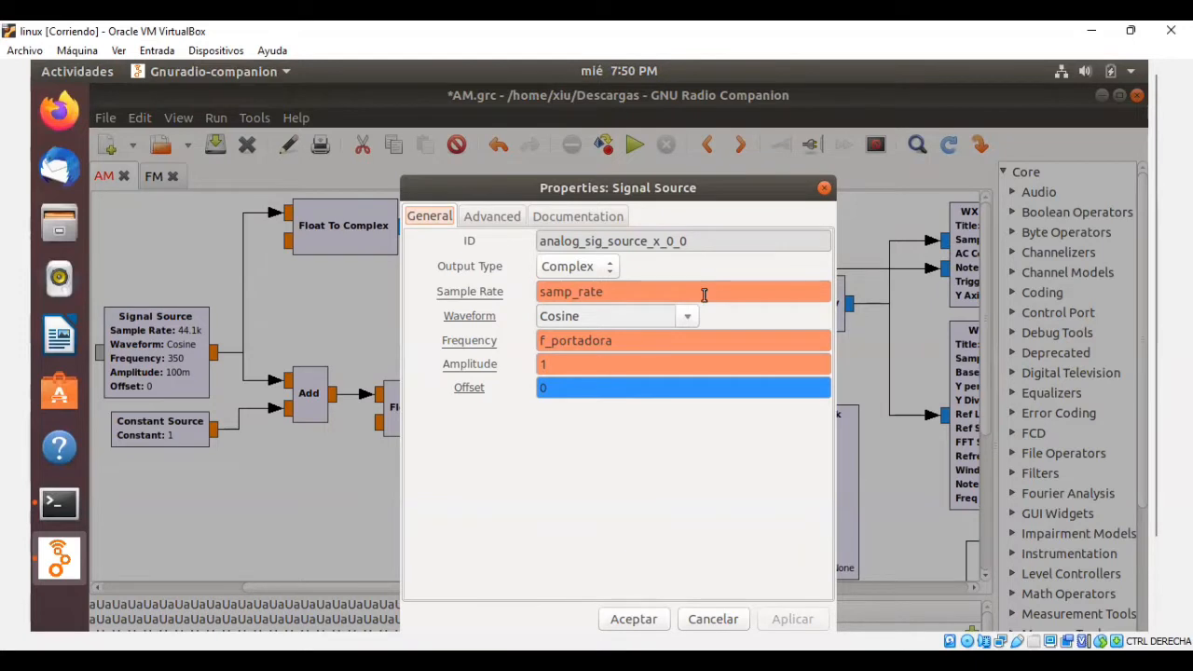
mouse_move(703, 295)
mouse_move(741, 341)
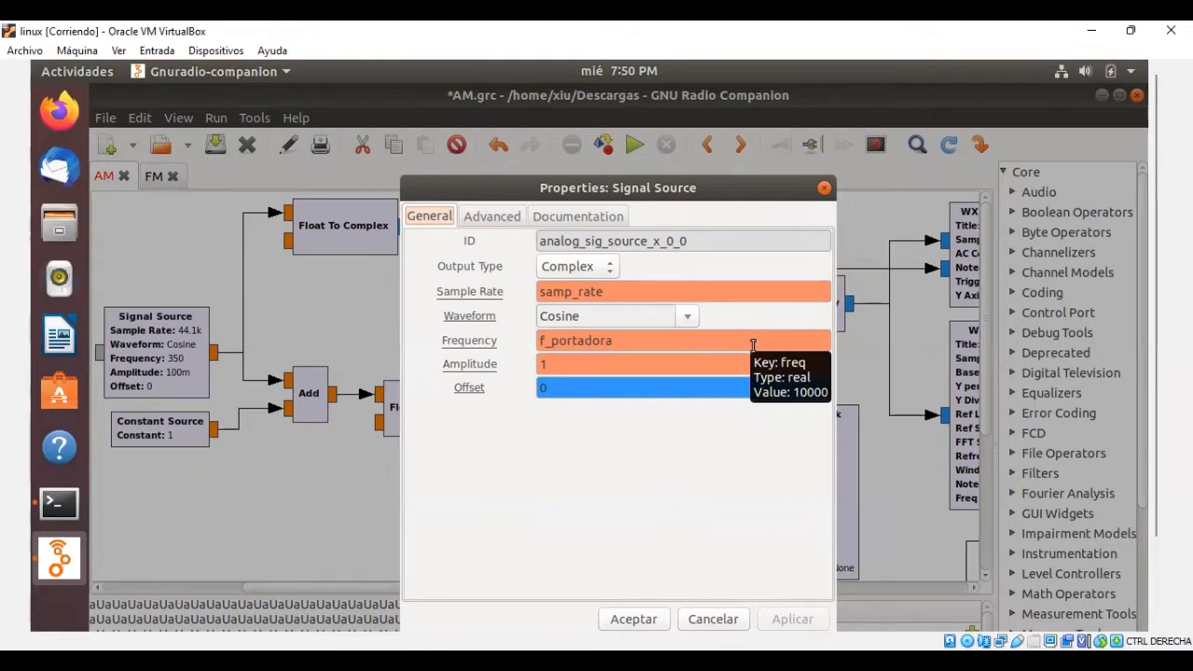
left_click(753, 365)
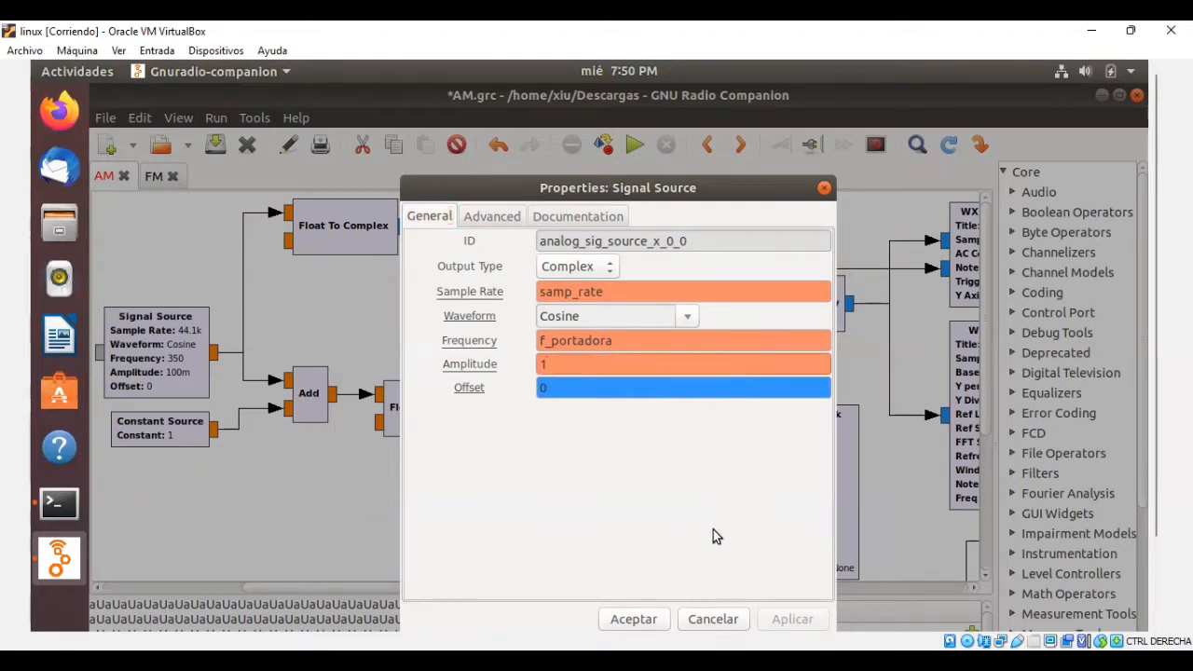
left_click(643, 617)
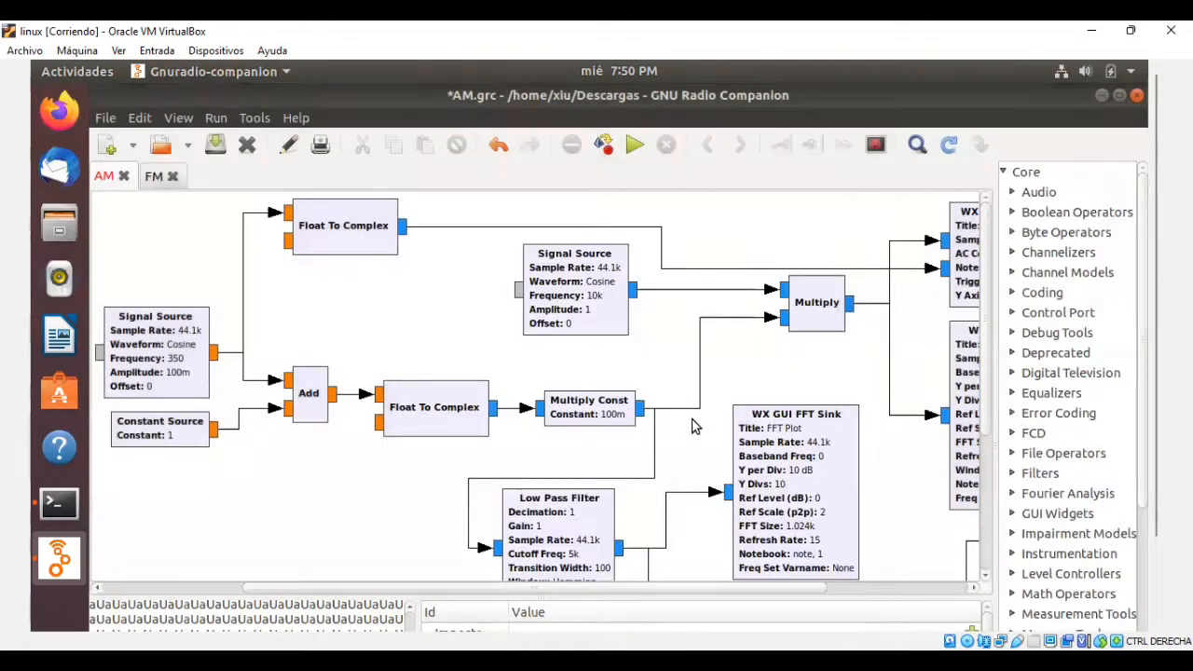
Examine the carrier Signal Source and the Multiply Const block that follows the lower Float To Complex block.
left_click(607, 325)
left_click(637, 352)
left_click_drag(620, 589, 676, 591)
left_click(510, 417)
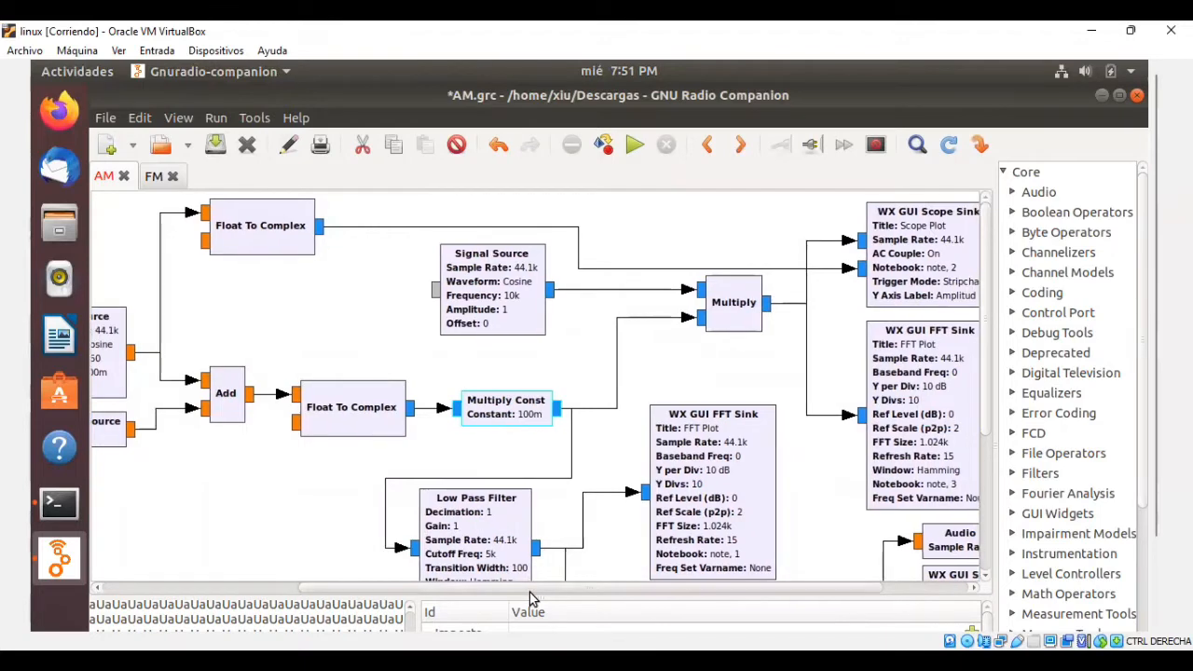
left_click_drag(508, 591, 453, 591)
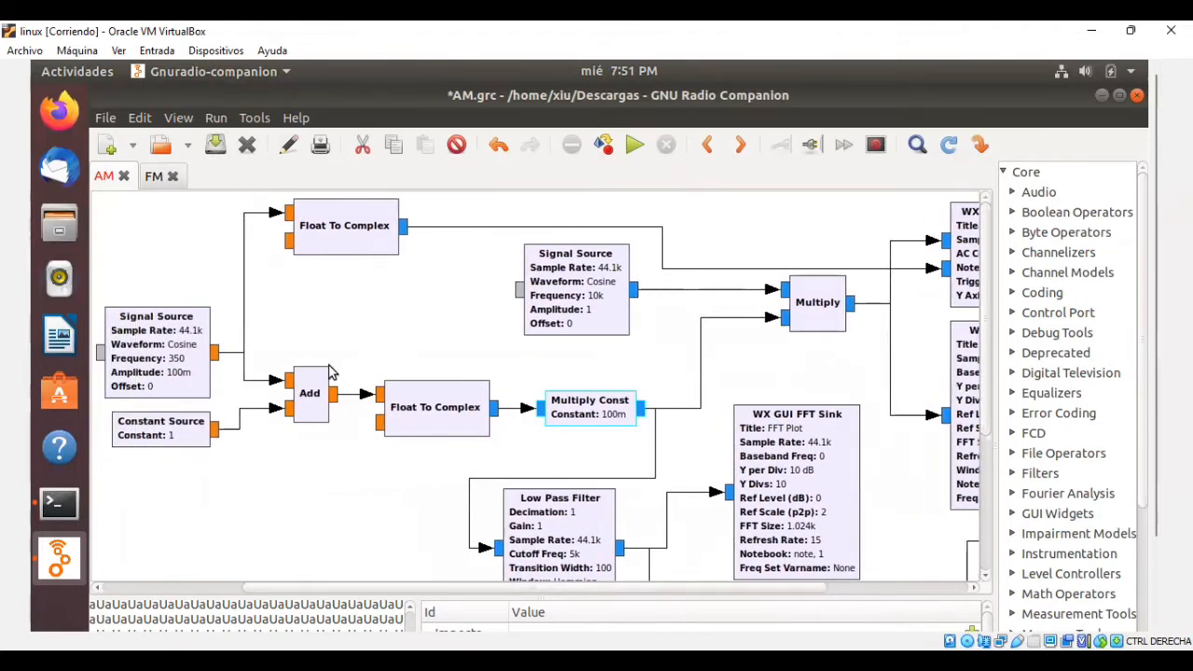
left_click_drag(845, 197, 135, 443)
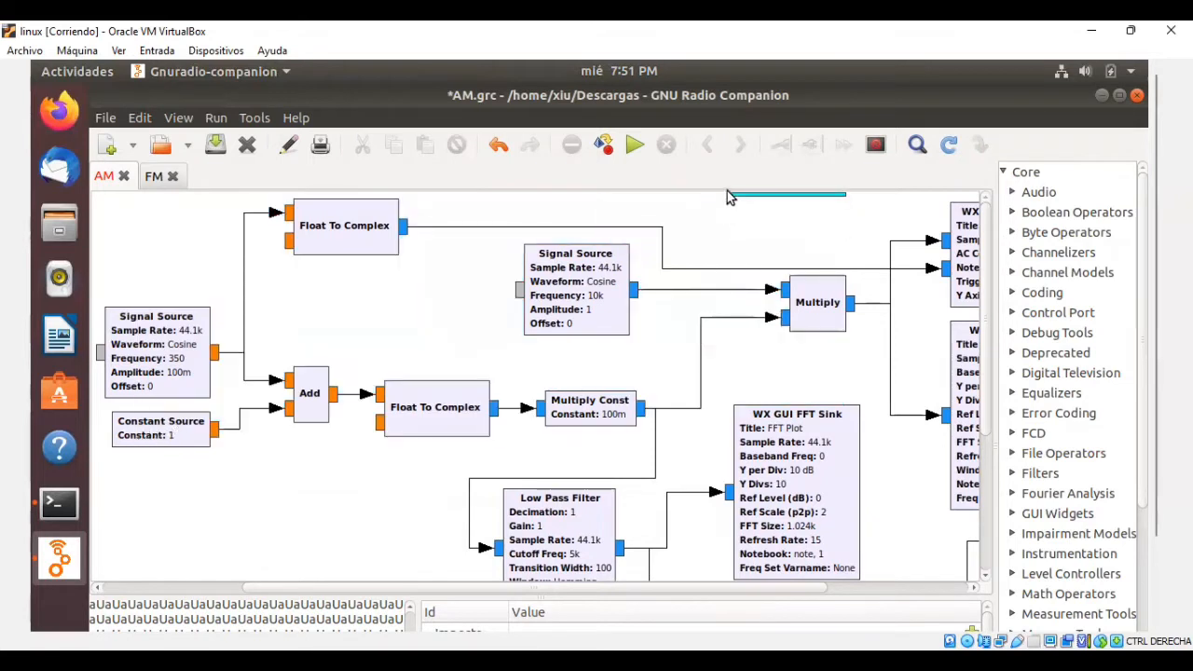
left_click_drag(874, 274, 789, 282)
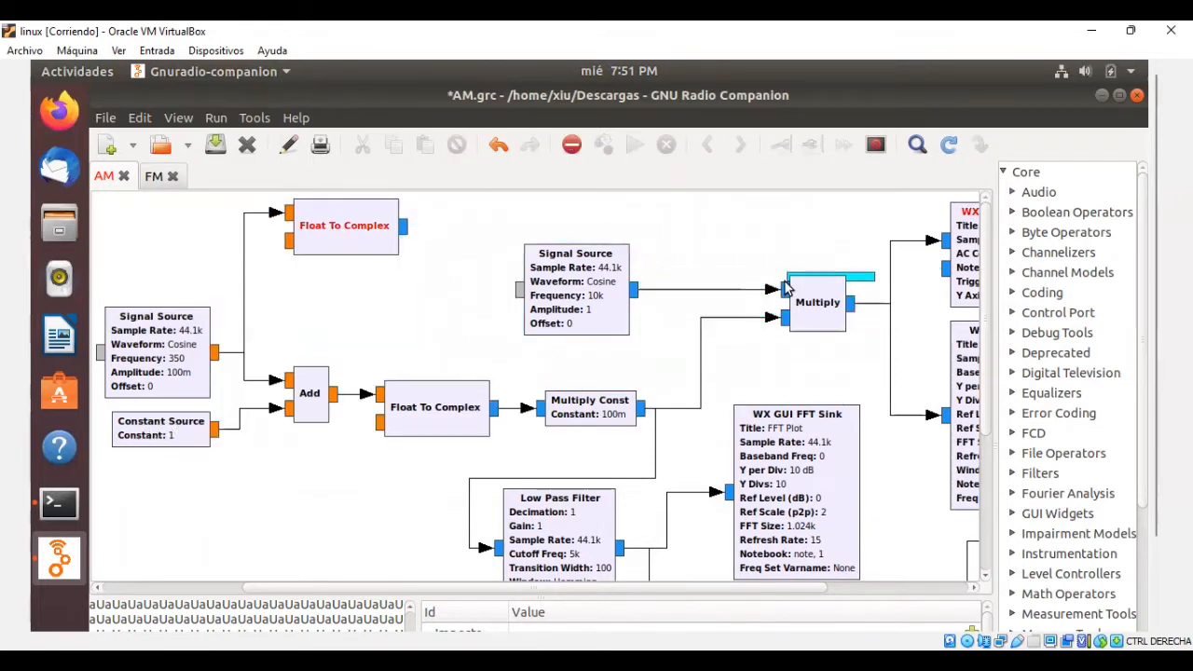
key("ctrl+z")
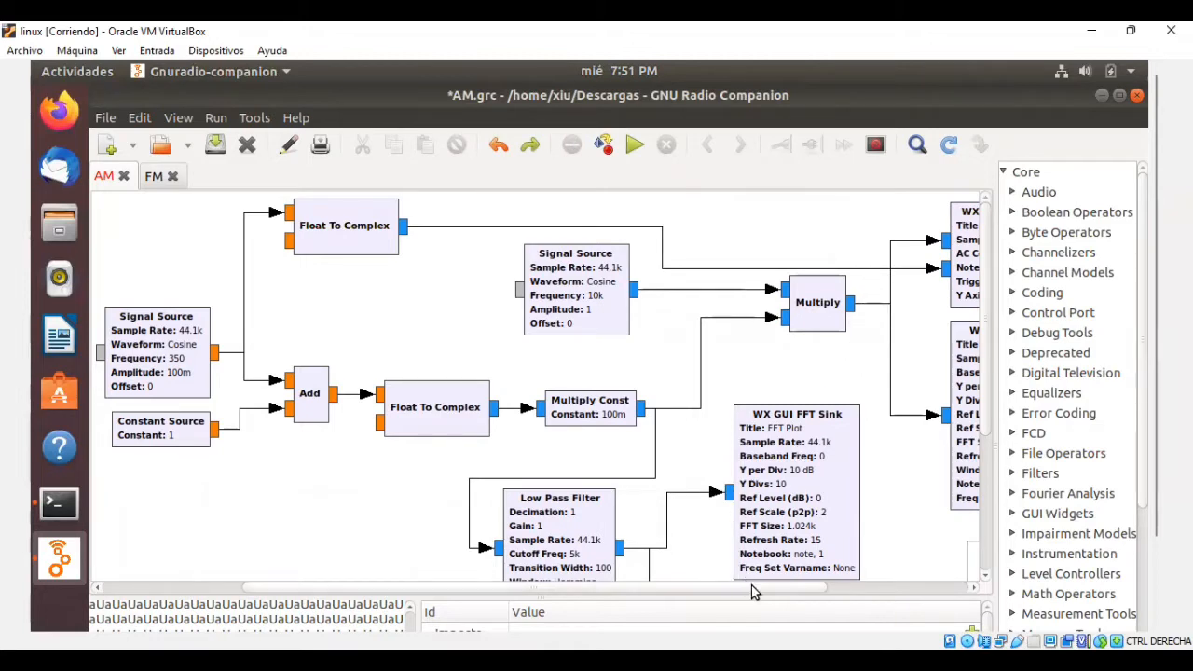
Examine the Multiply block and its output connections to the WX GUI Scope Sink and WX GUI FFT Sink.
left_click_drag(756, 588, 844, 586)
left_click(680, 321)
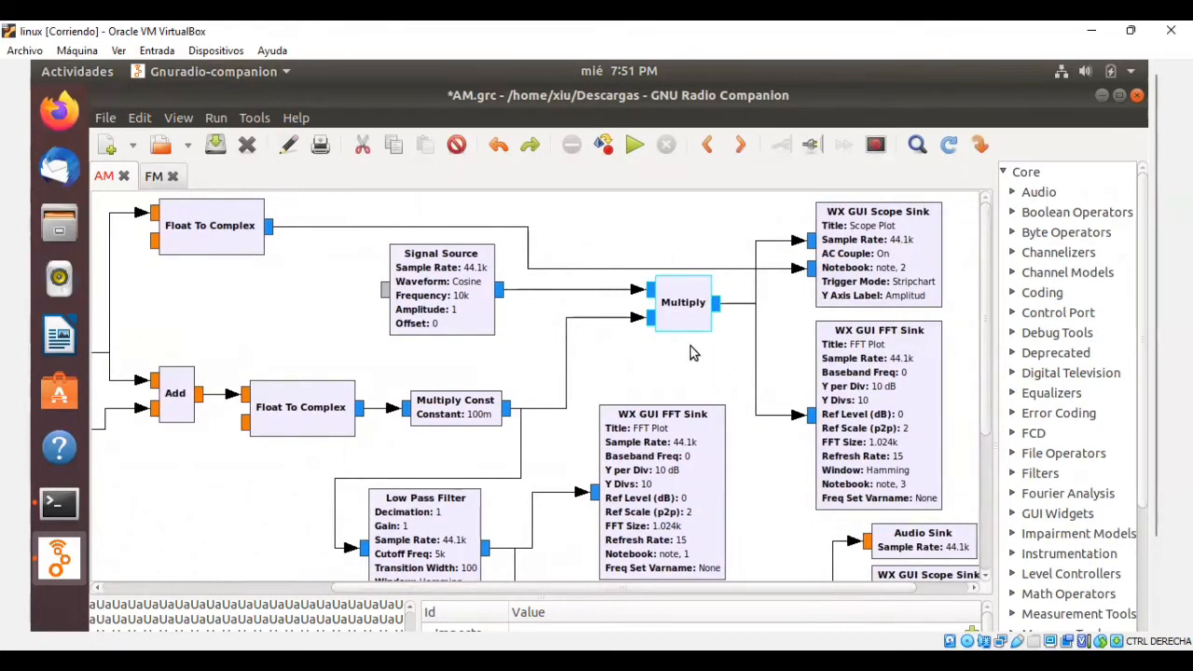
left_click(691, 352)
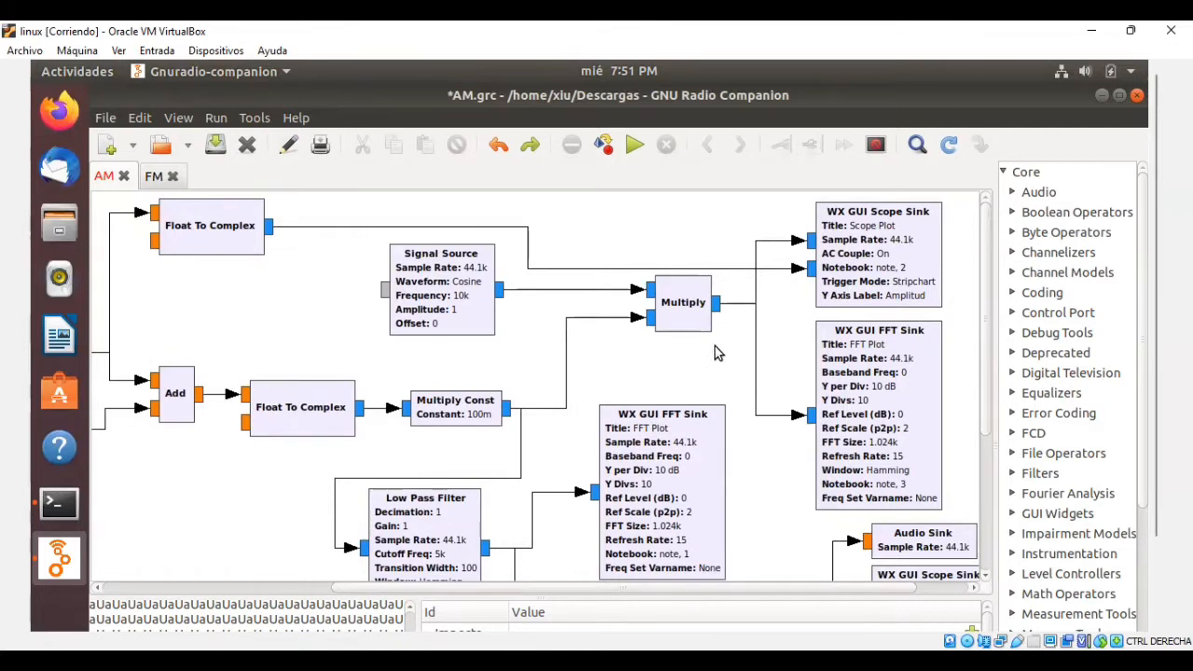
Examine the WX GUI Scope Sink and WX GUI FFT Sink connected to the Multiply block's output.
left_click(917, 239)
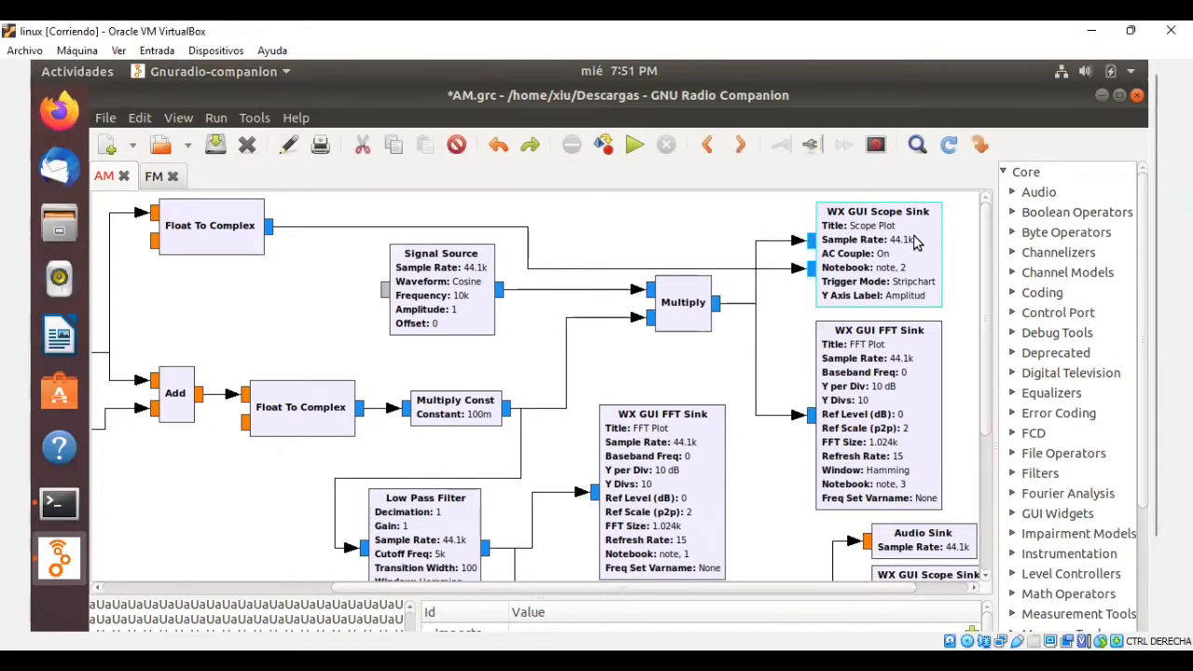
left_click(923, 349)
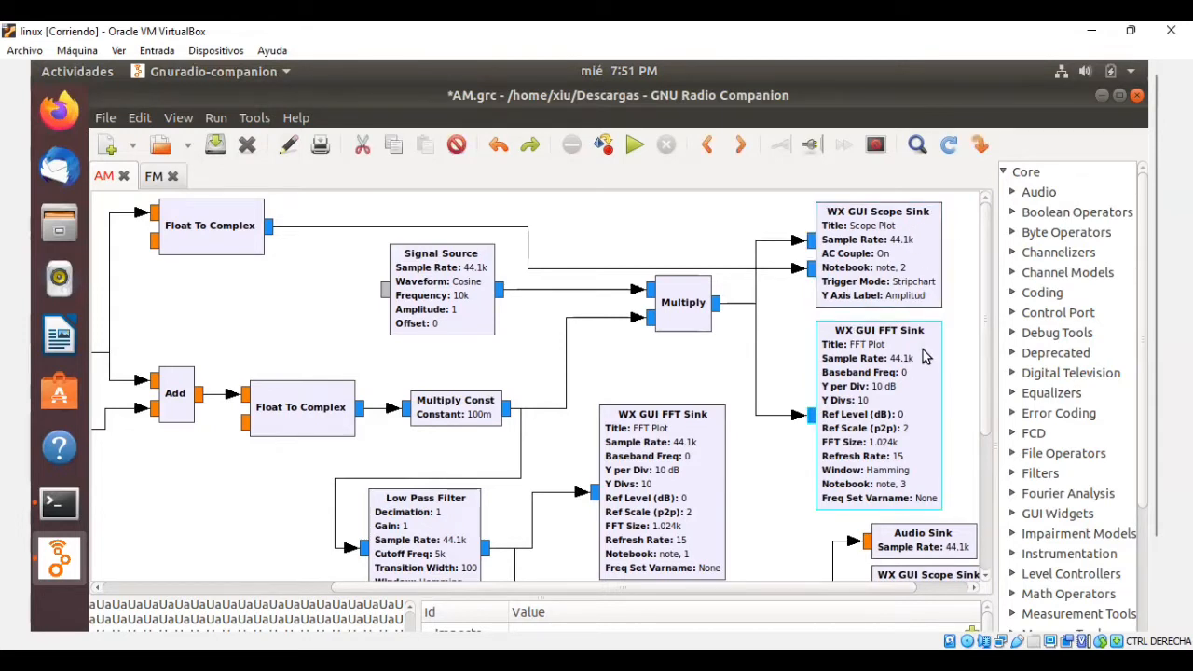
left_click(931, 293)
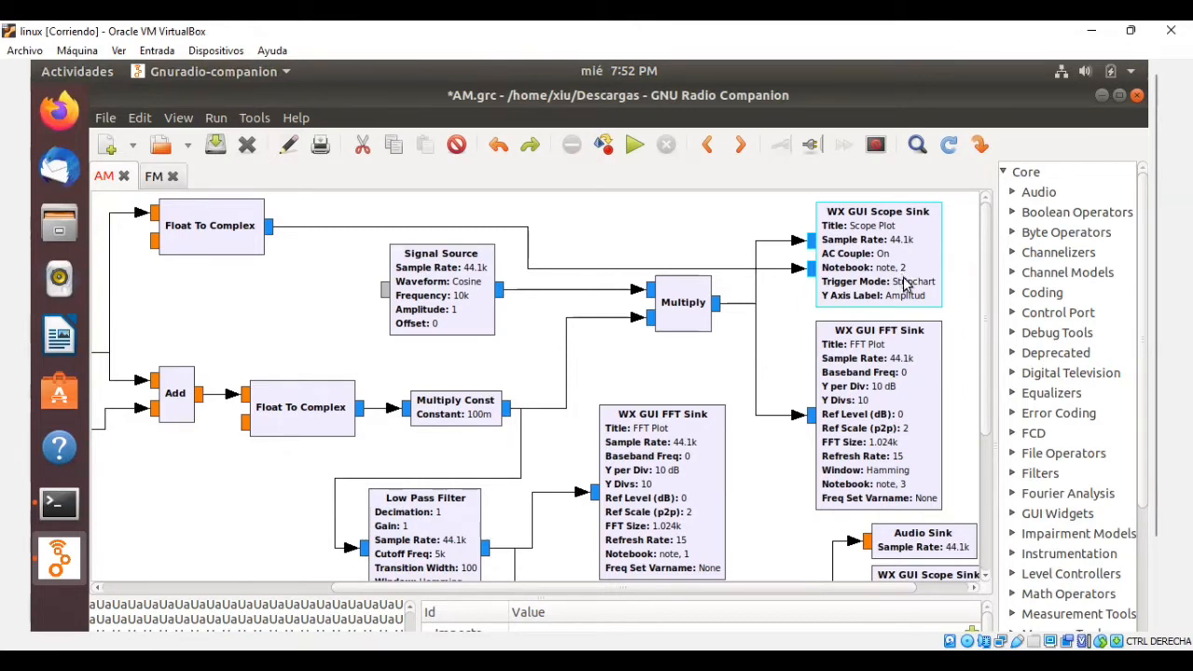
left_click(933, 338)
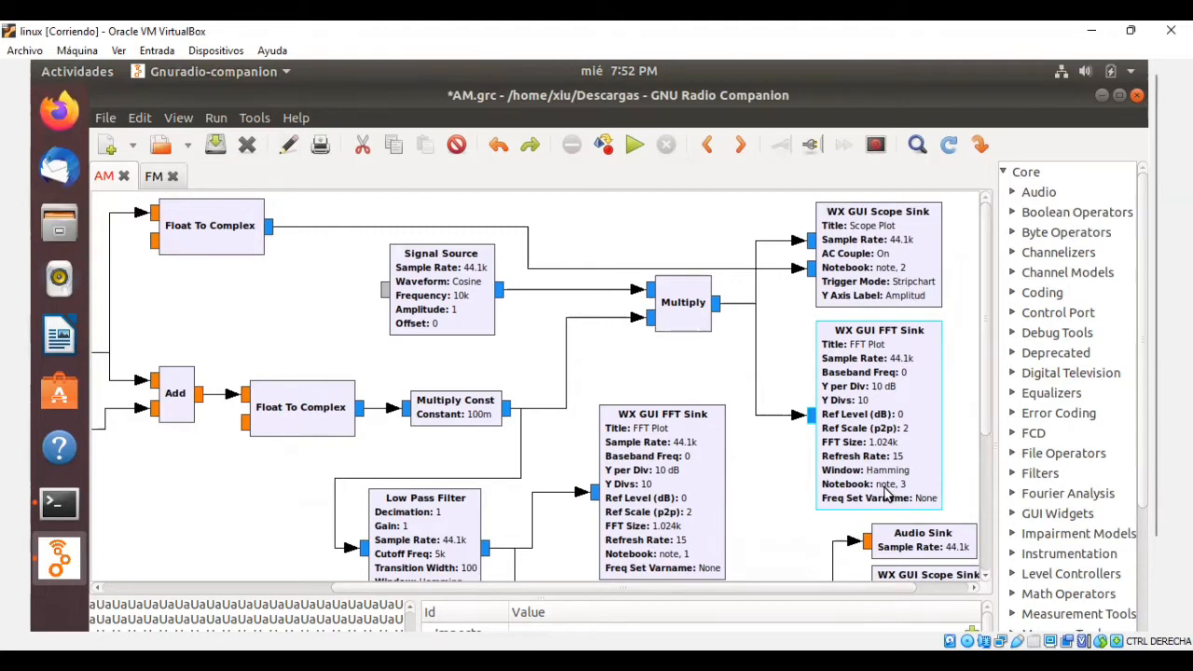
left_click(792, 492)
Inspect the Low Pass Filter's properties, focusing on its cutoff frequency, and close them without changing any value.
left_click_drag(990, 400, 991, 478)
left_click_drag(812, 591, 824, 591)
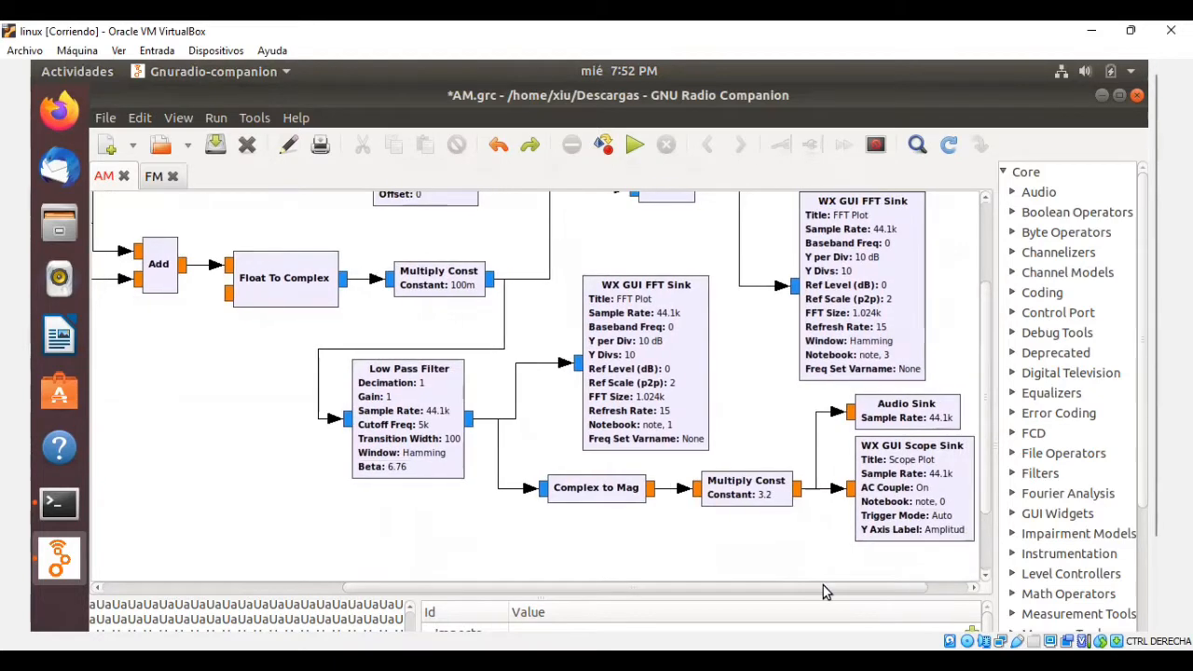
left_click(427, 417)
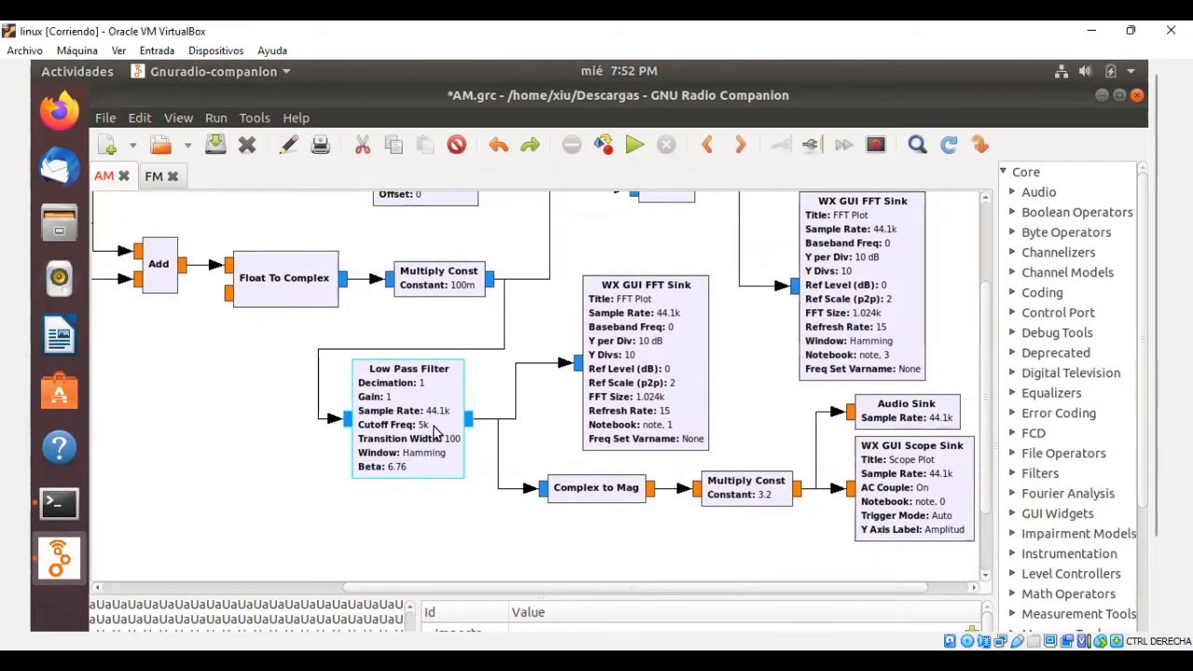
double_click(441, 461)
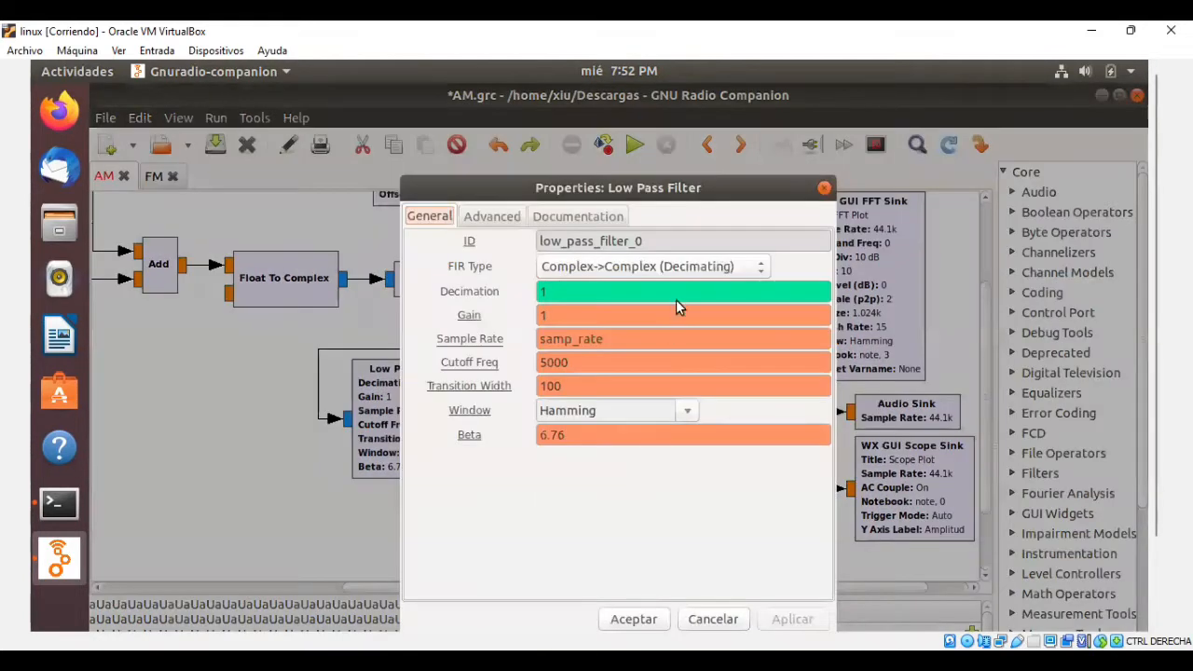
left_click(688, 358)
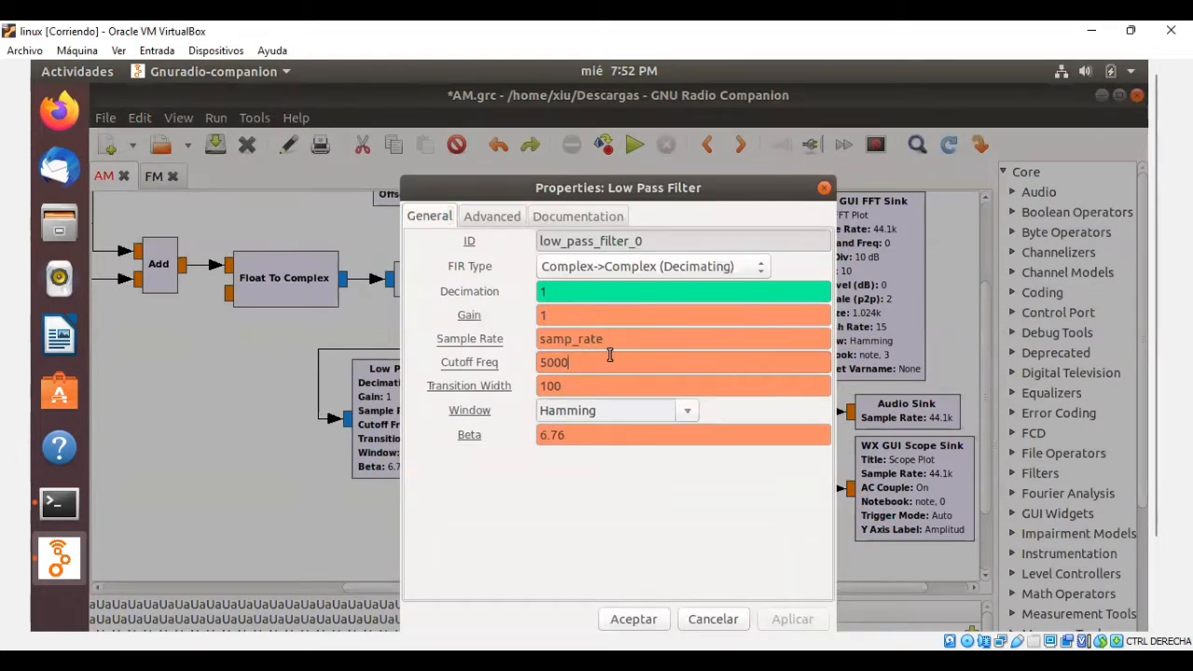
double_click(571, 363)
left_click(655, 364)
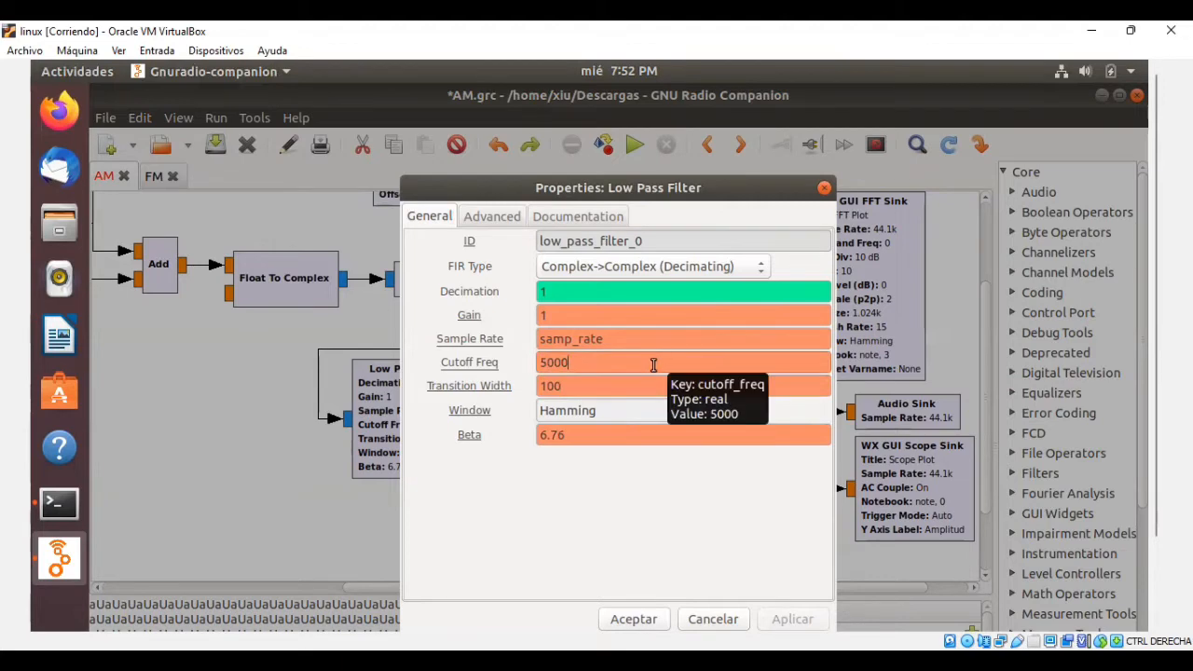
left_click(634, 618)
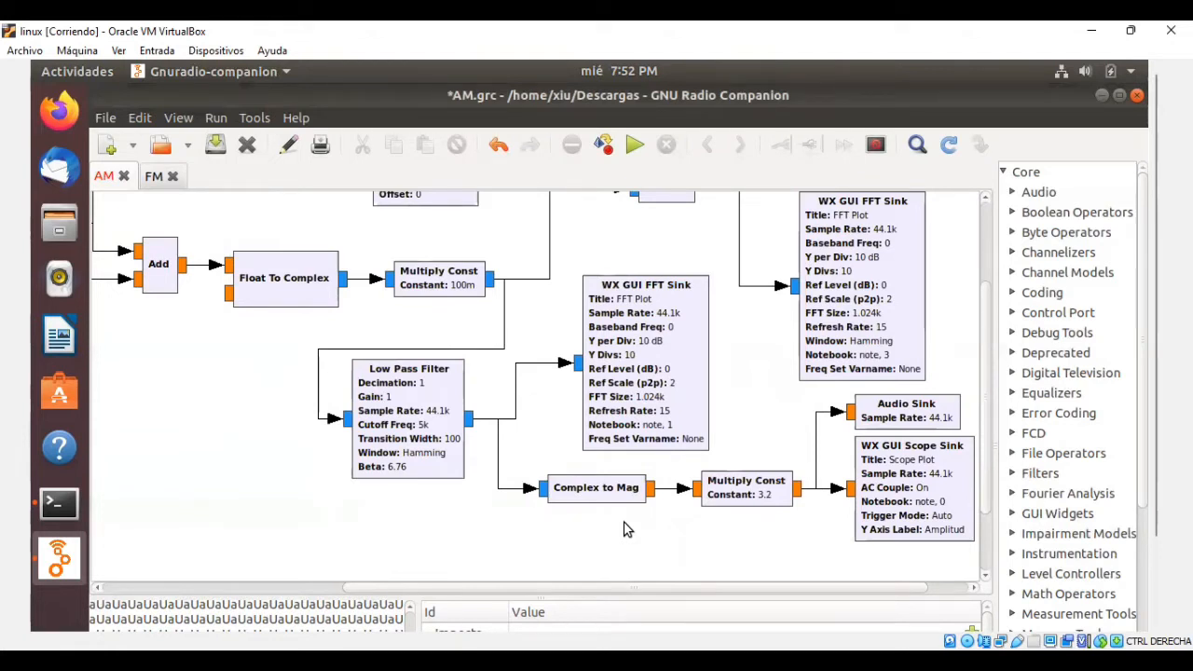
Examine the WX GUI FFT Sink fed by the Low Pass Filter and the Multiply Const block after Complex to Mag.
left_click(678, 425)
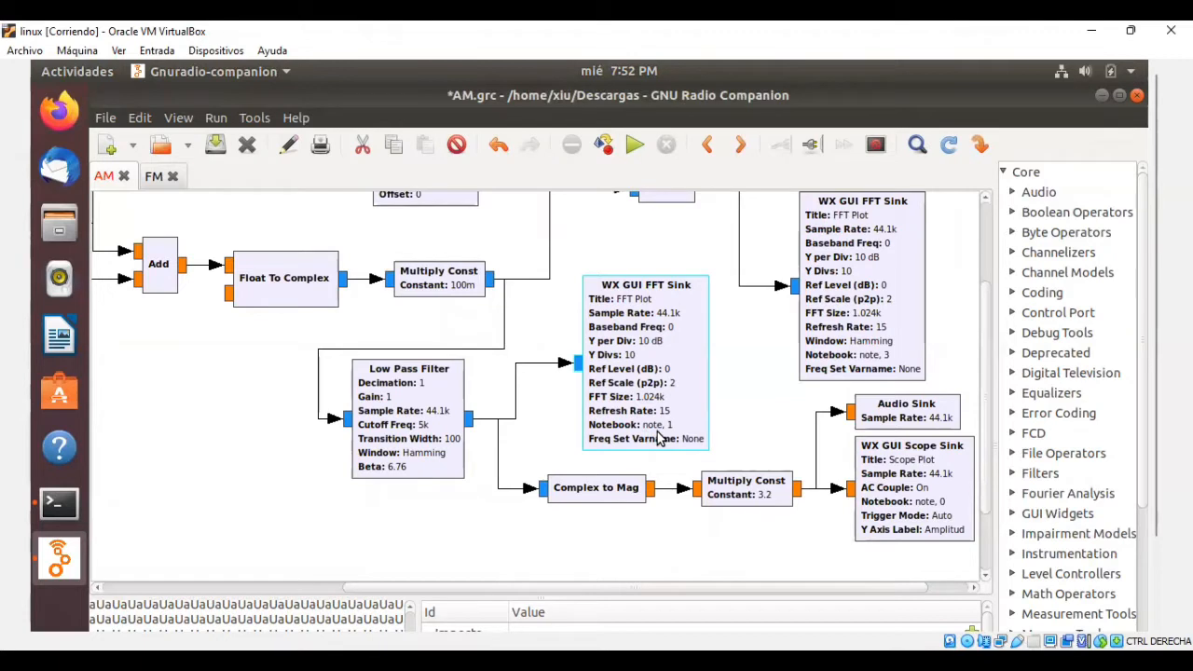
left_click(722, 438)
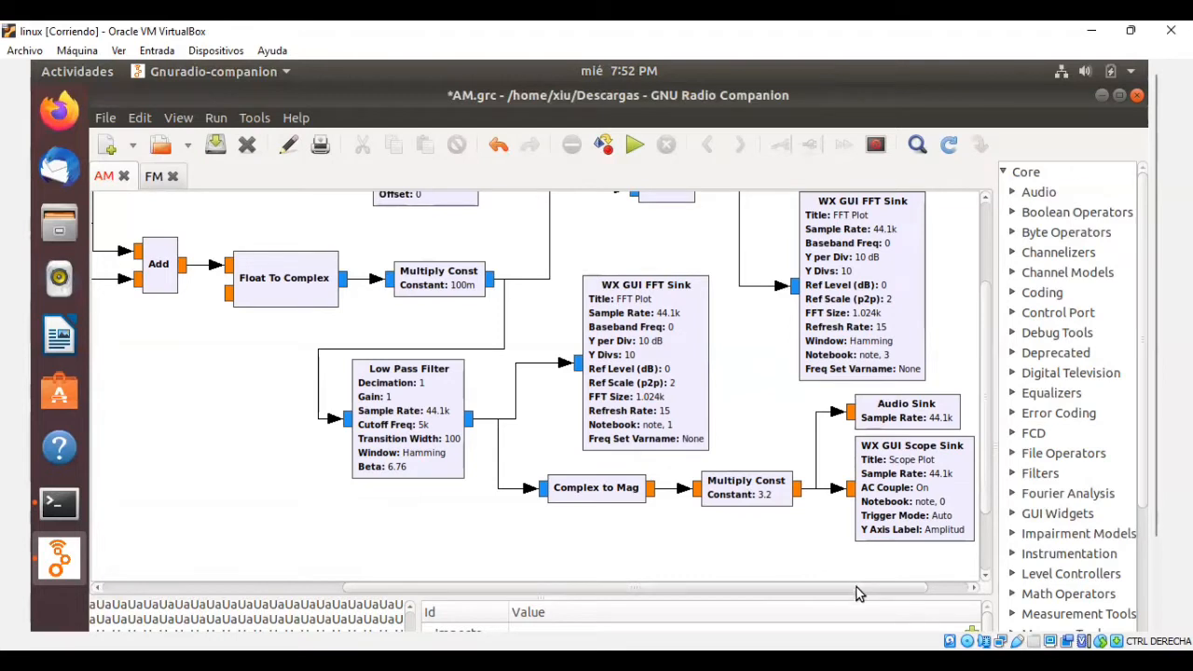
left_click_drag(855, 589, 859, 594)
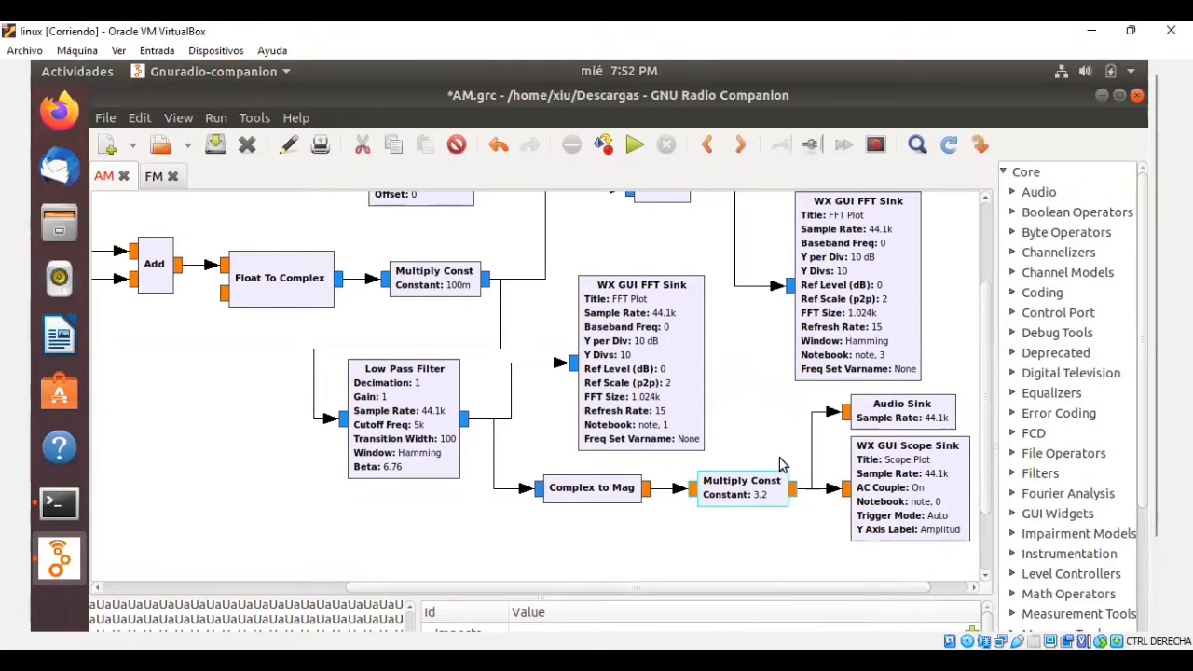
left_click(773, 490)
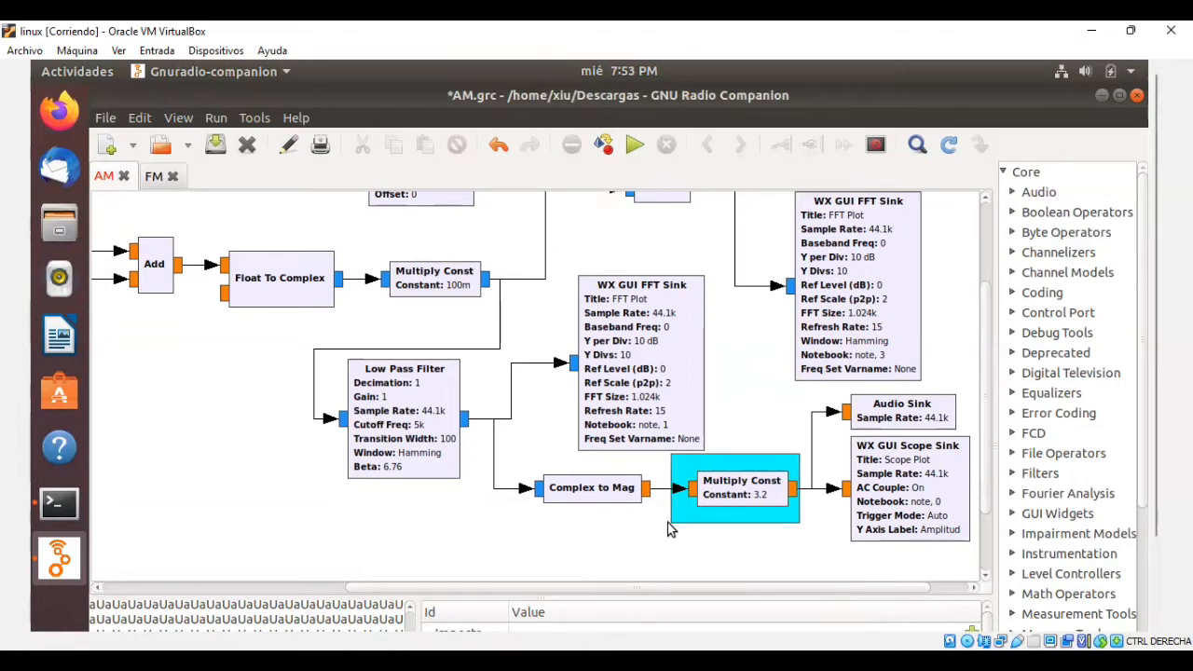
left_click(820, 542)
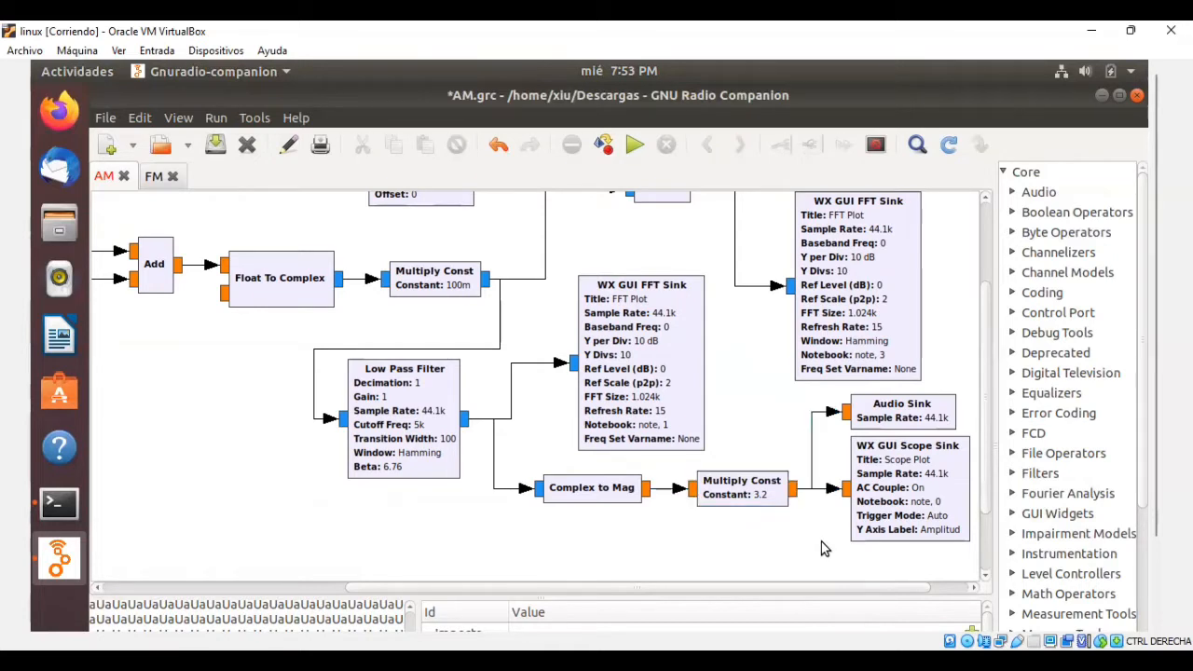
Examine the Audio Sink and the WX GUI Scope Sink that receive the output of the final Multiply Const block.
left_click_drag(854, 587, 864, 592)
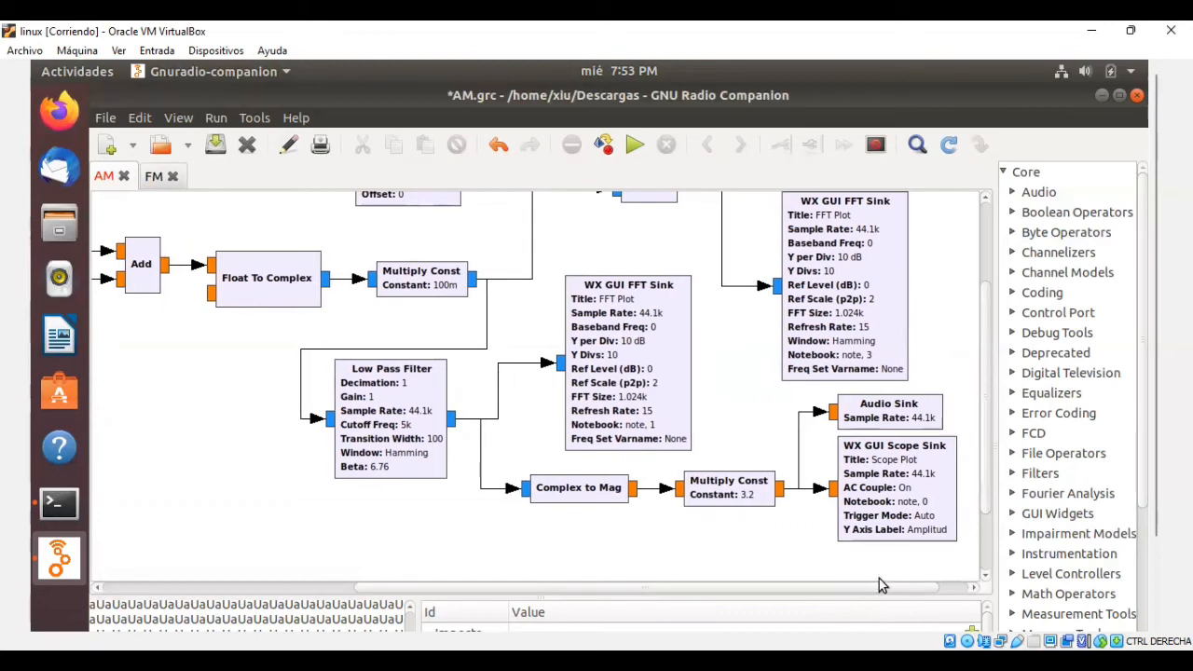
left_click(918, 415)
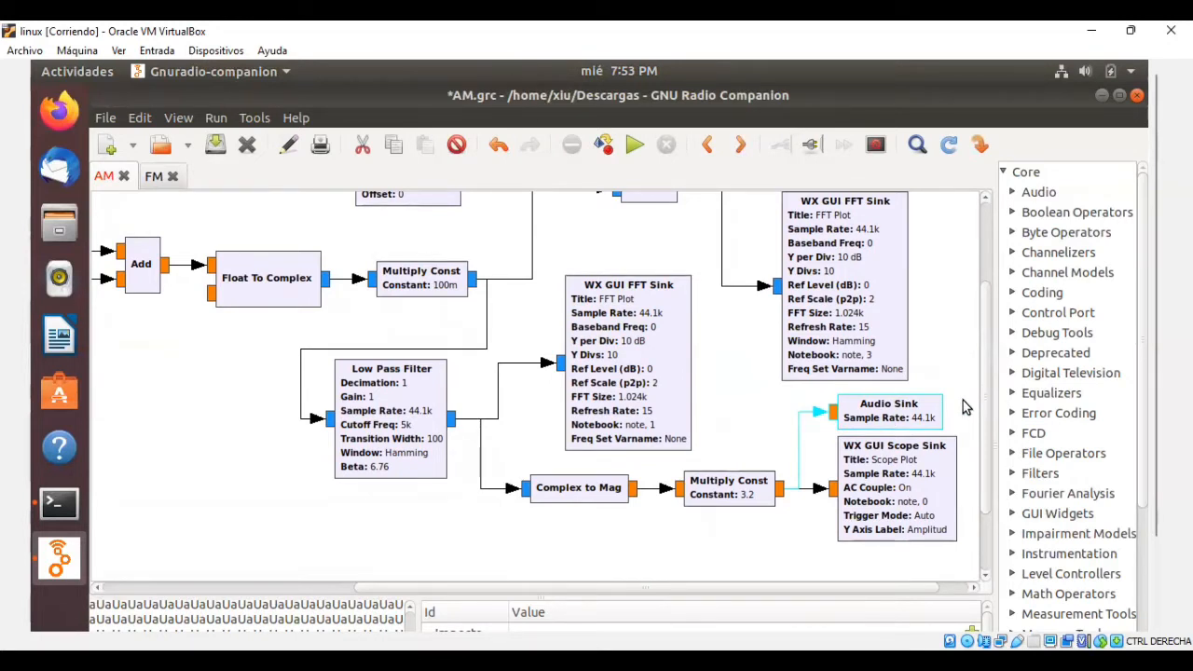
left_click(965, 406)
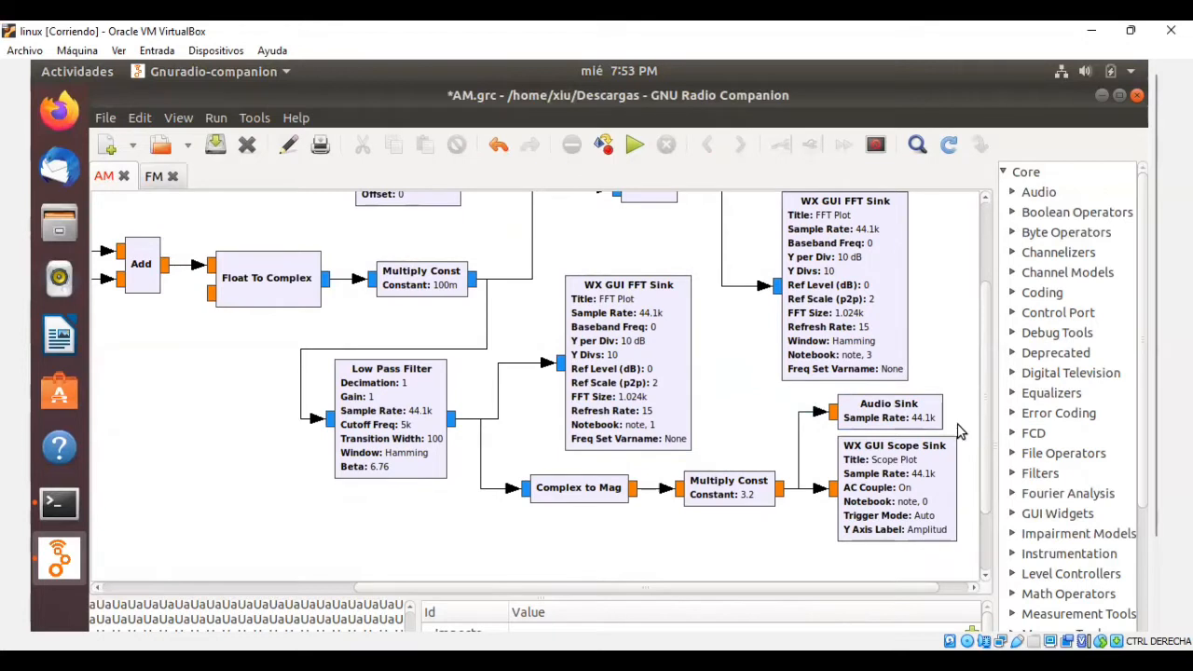
left_click(938, 471)
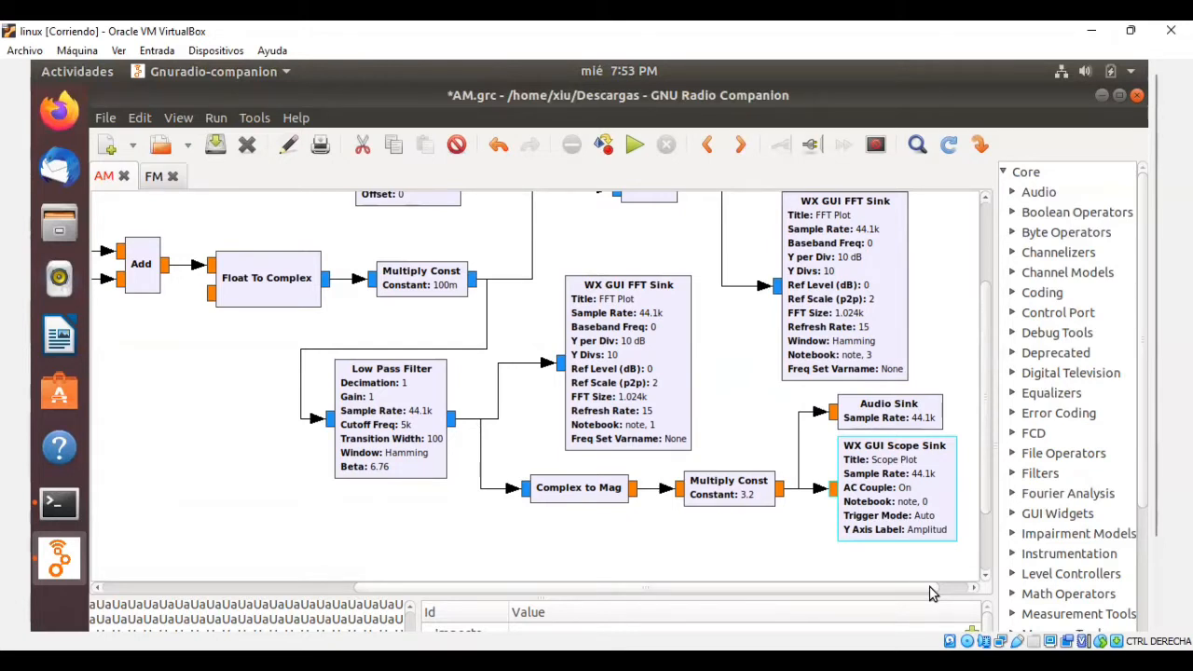
Run the AM flowgraph and widen the original signal's scope time base to 1 ms per division.
left_click_drag(929, 592, 751, 597)
scroll(534, 335, "up", 5)
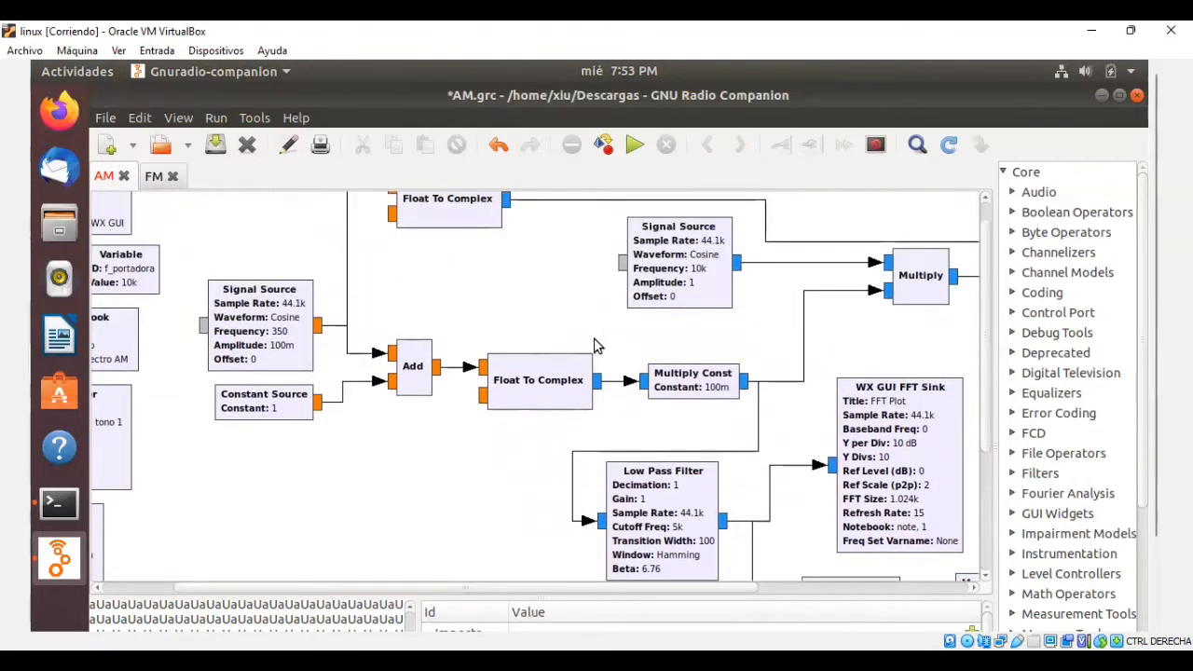
left_click(634, 146)
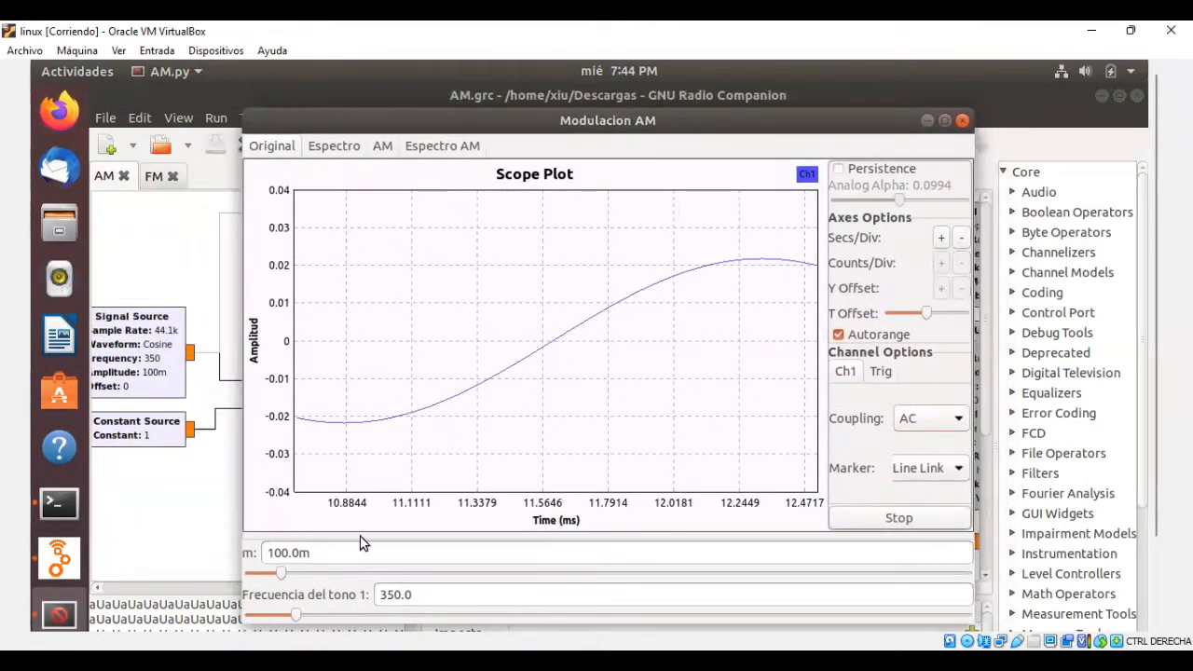
left_click(942, 239)
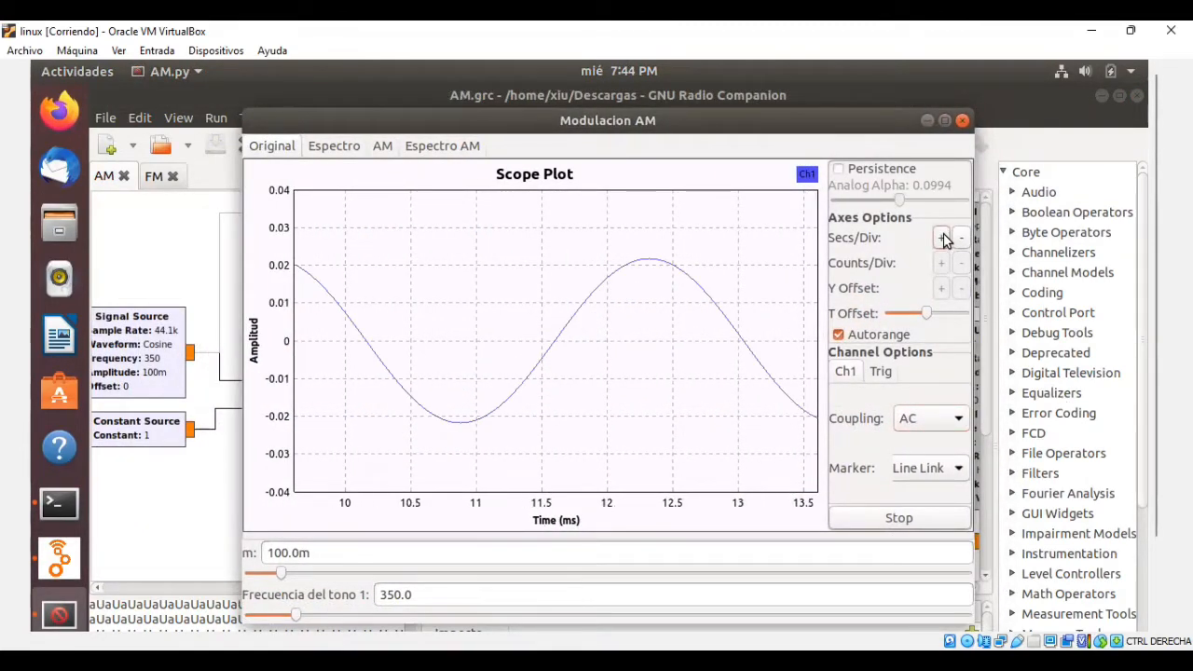
left_click(943, 240)
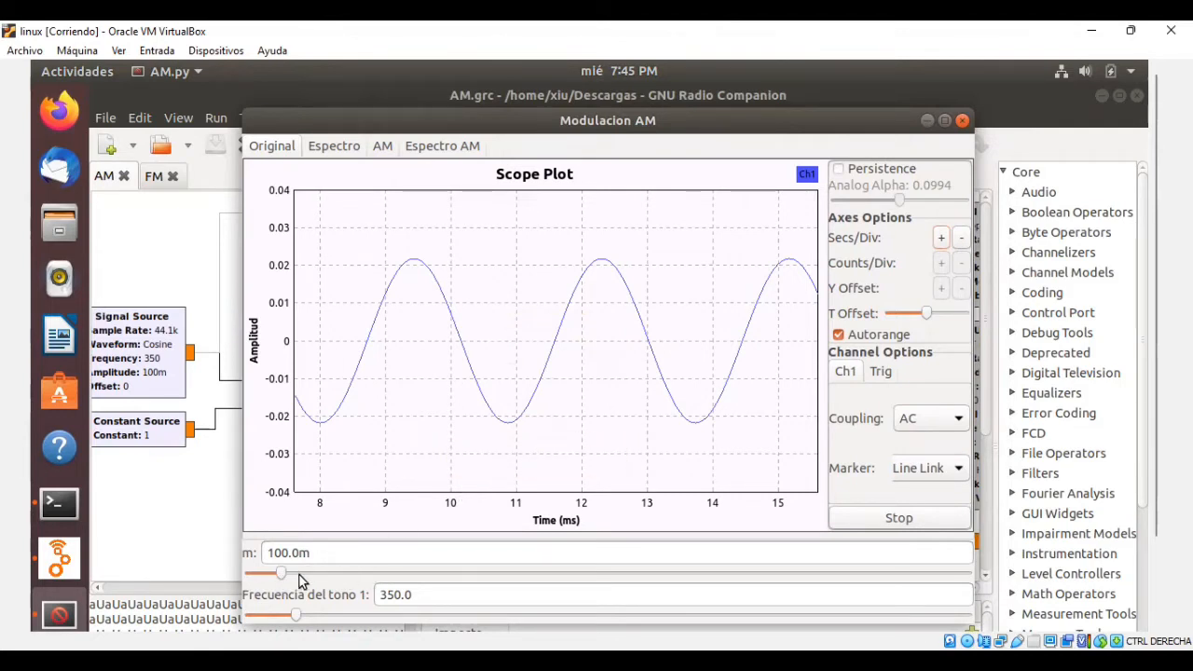
Raise the modulation index m to 520m and the tone 1 frequency to 2.2k for the original signal.
left_click_drag(290, 574, 442, 575)
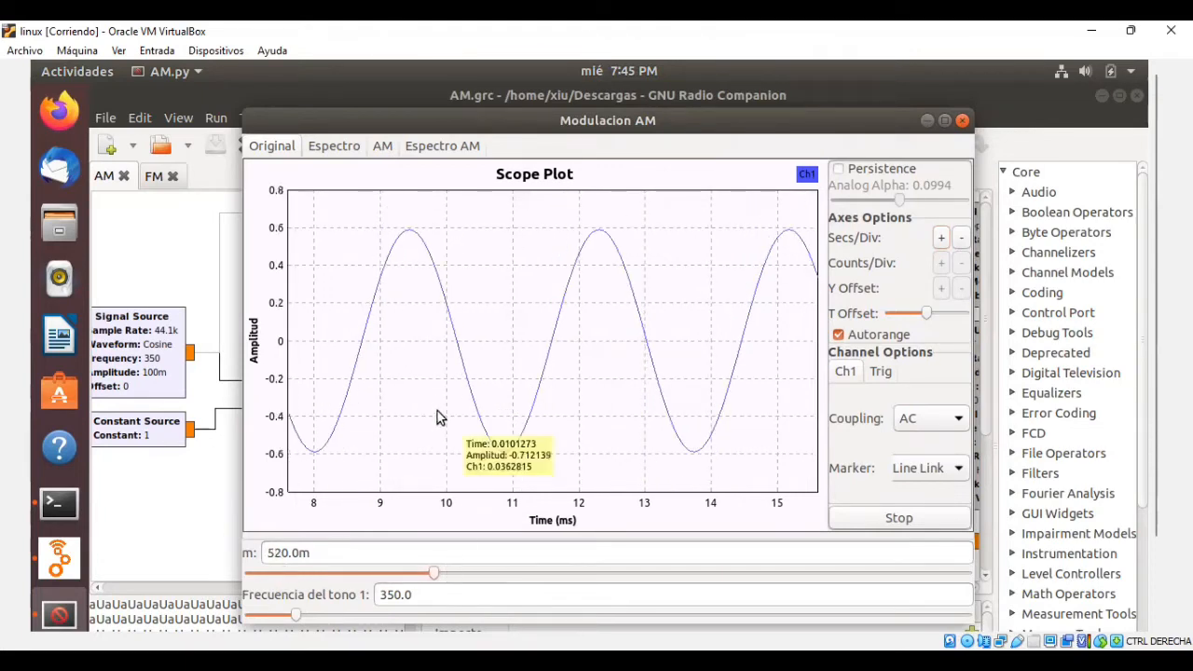
left_click_drag(296, 615, 567, 596)
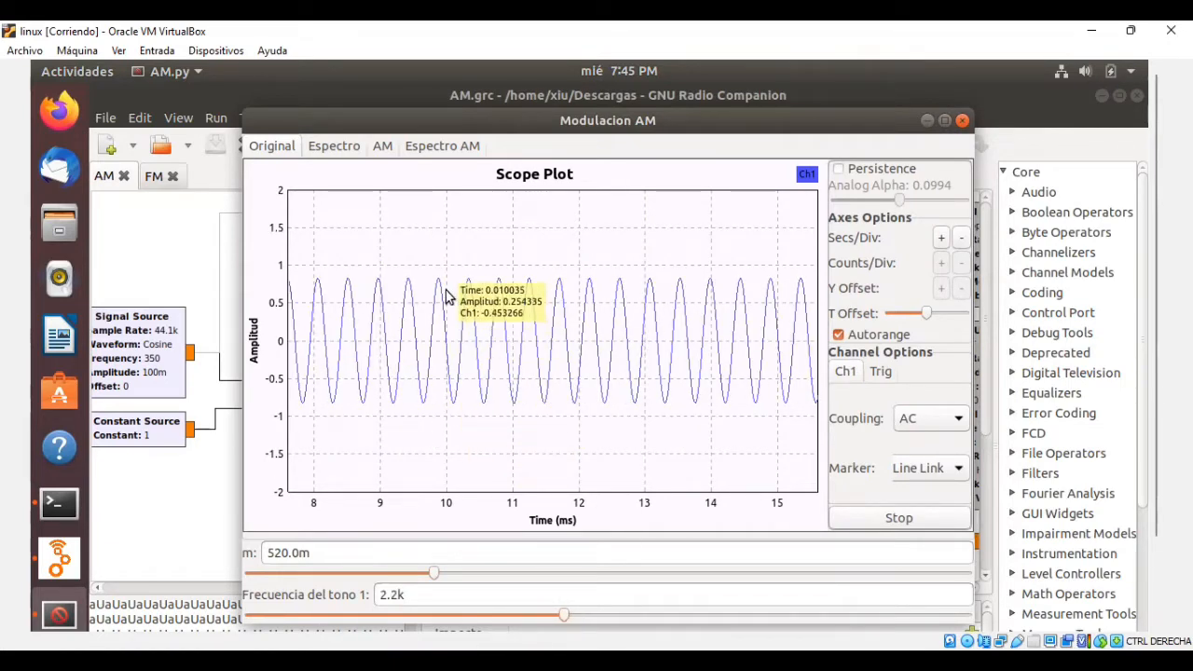
Display the original signal's spectrum and set the tone 1 frequency to 350.
left_click(331, 147)
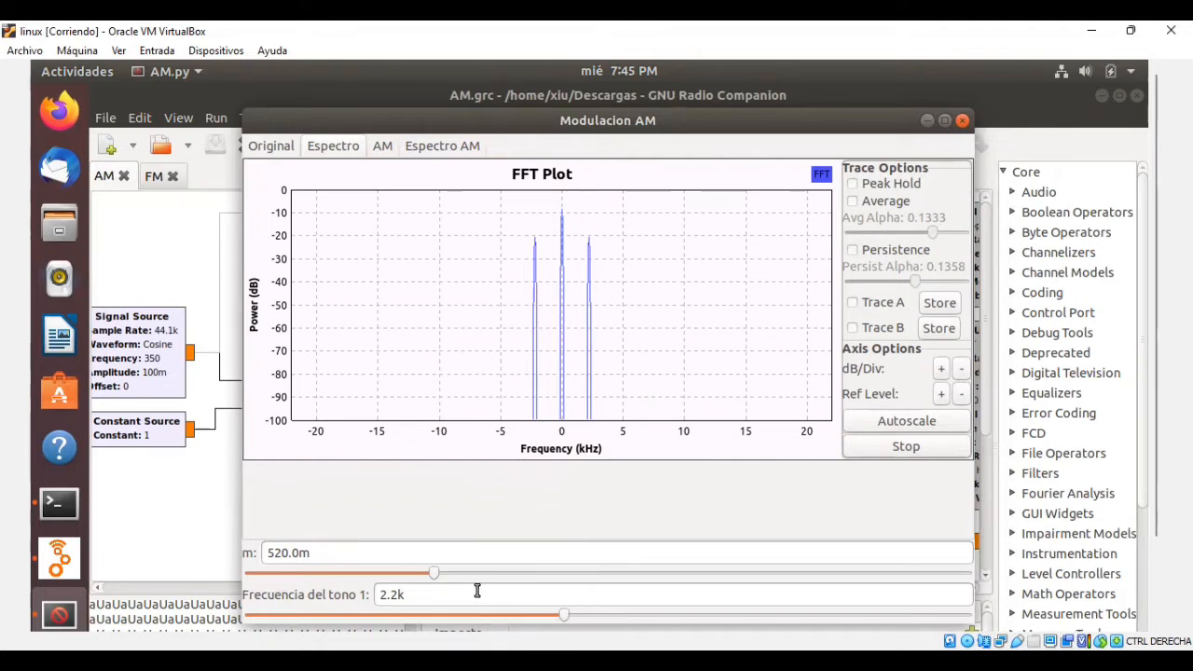
left_click_drag(424, 594, 377, 594)
type("340")
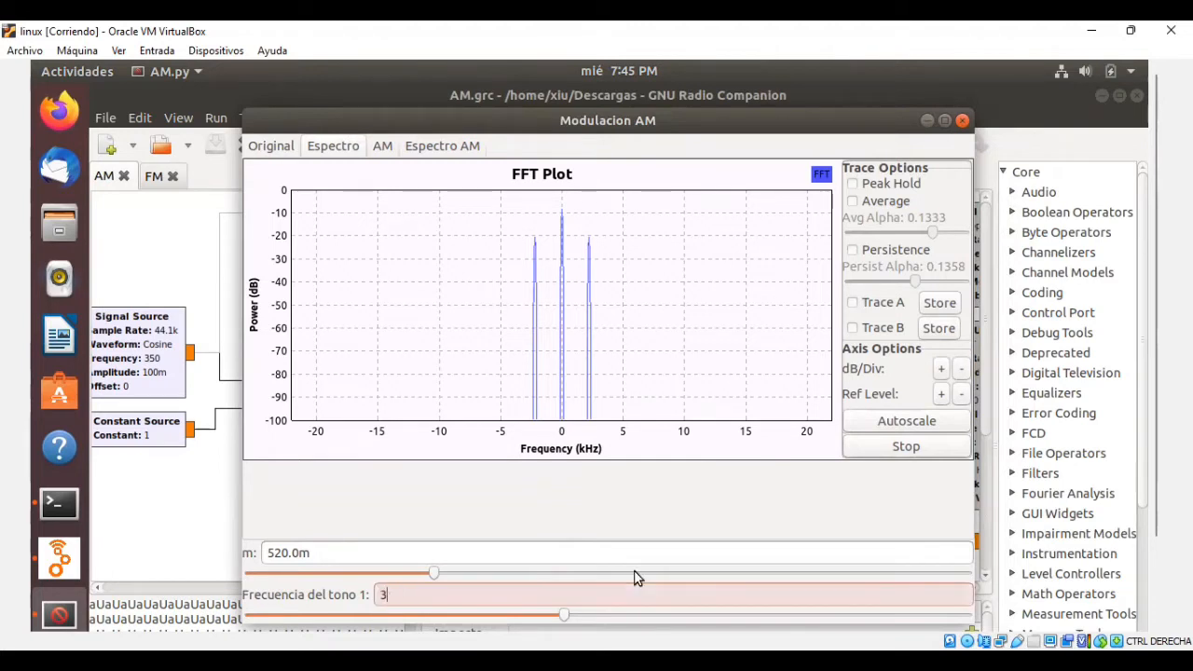
key("Return")
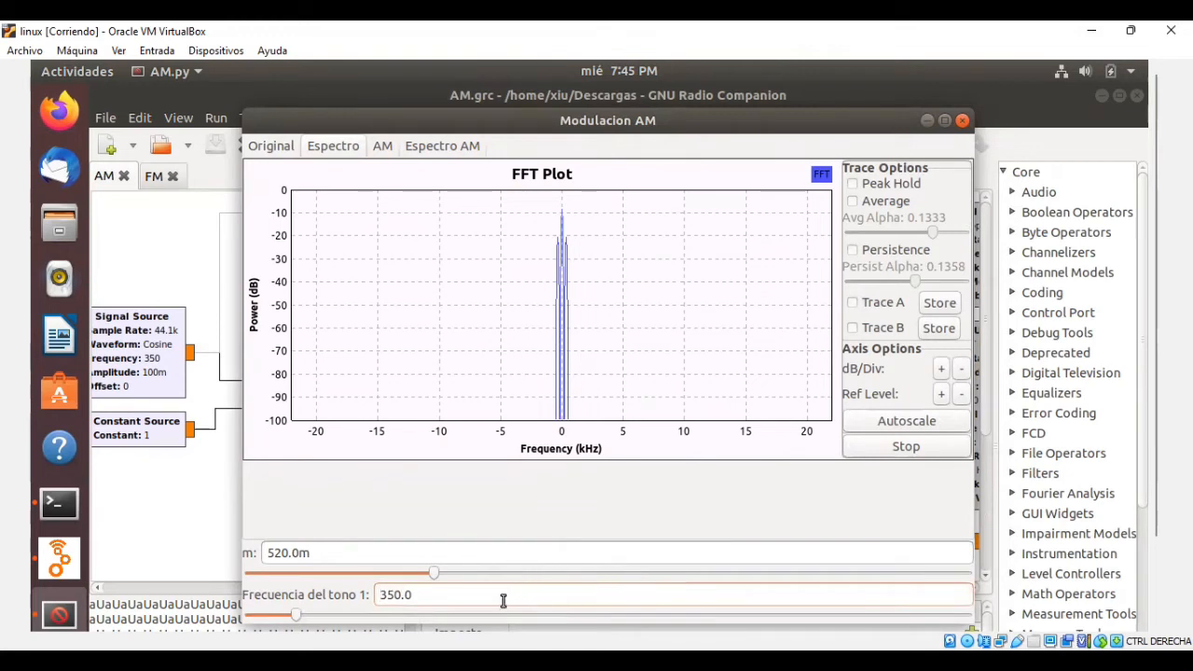
Set the tone 1 frequency to 2.5k while viewing the original signal's spectrum.
left_click_drag(458, 594, 363, 595)
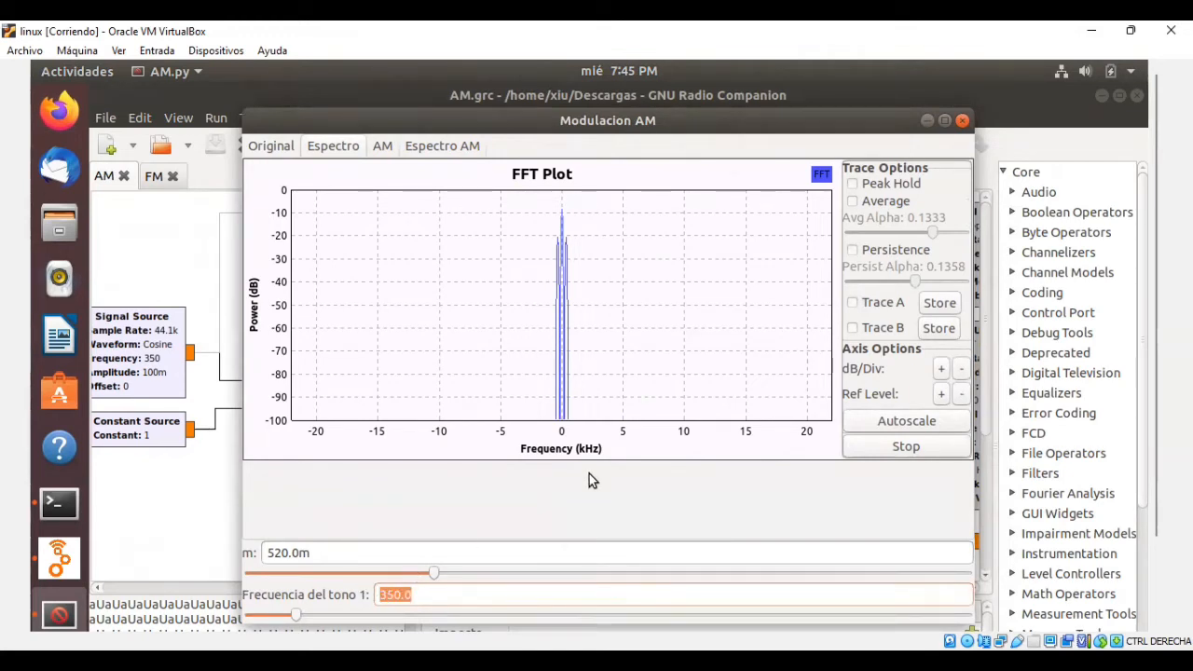
type("2.")
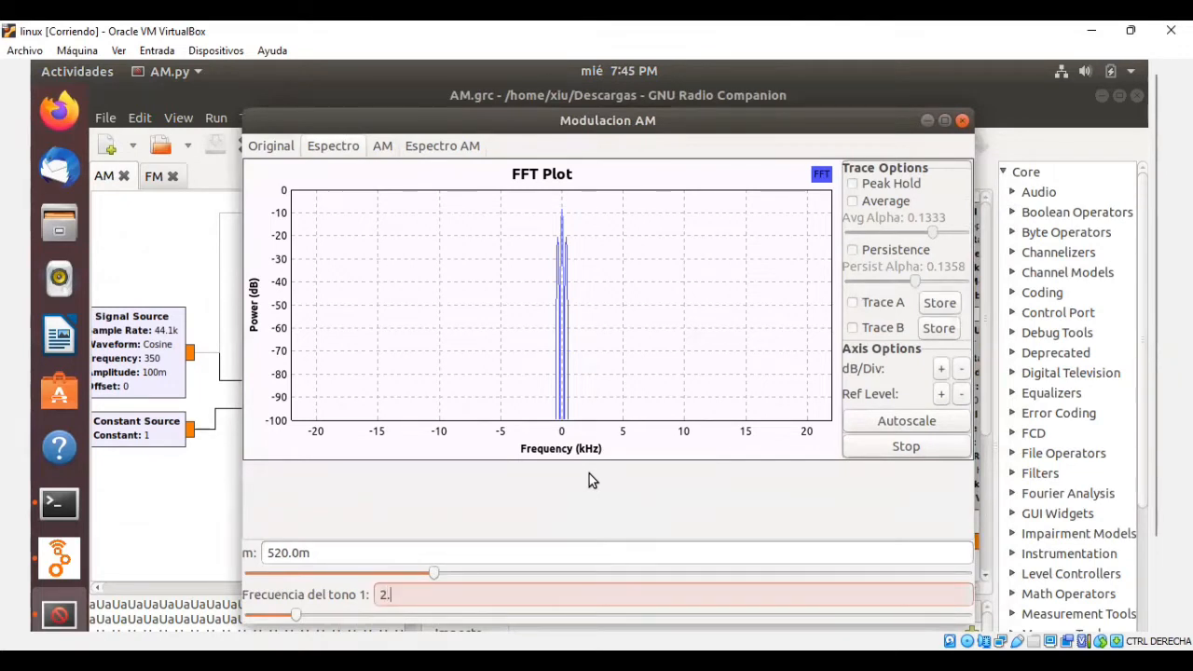
type("5k")
key("Return")
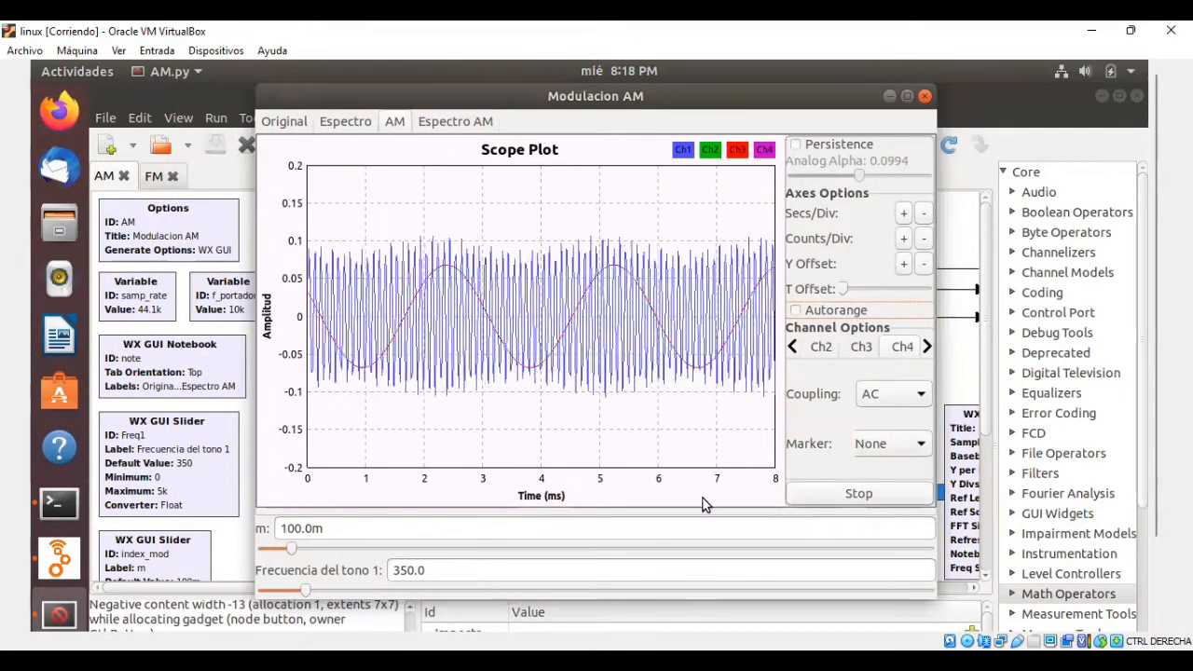
Set the modulation index m to 700m for the signal in the AM scope plot.
mouse_move(703, 503)
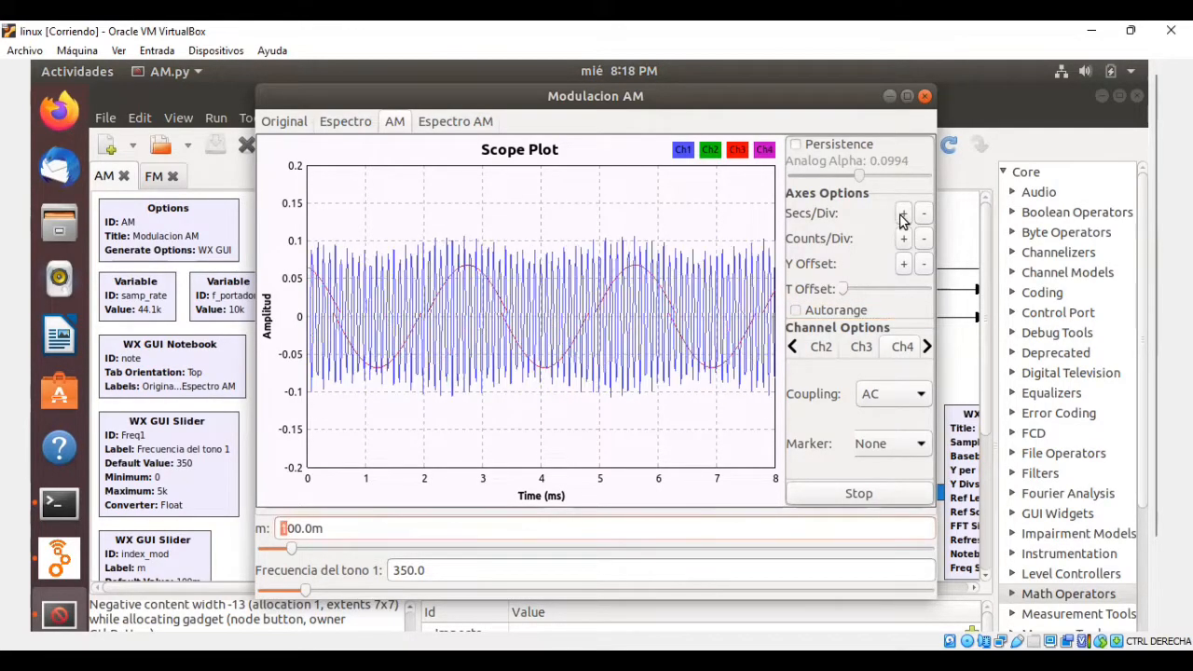
type("7")
key("Return")
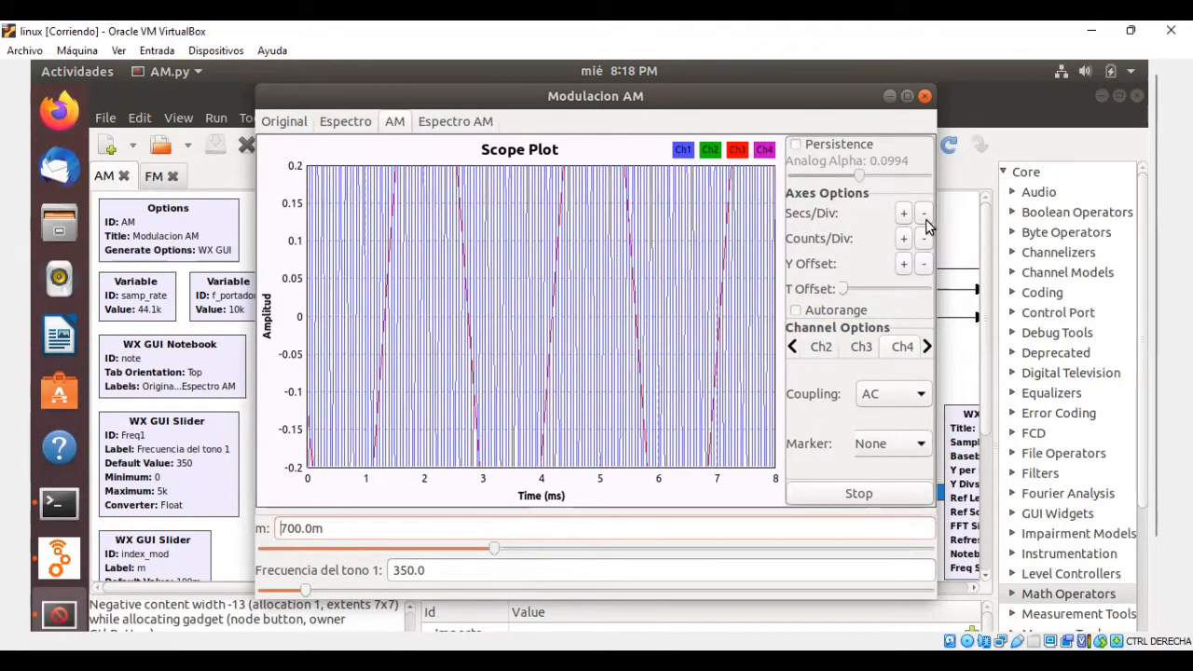
Scale the AM scope plot to 0.5 amplitude and 0.5 ms per division, and freeze the trace.
left_click(904, 238)
left_click(904, 239)
left_click(924, 213)
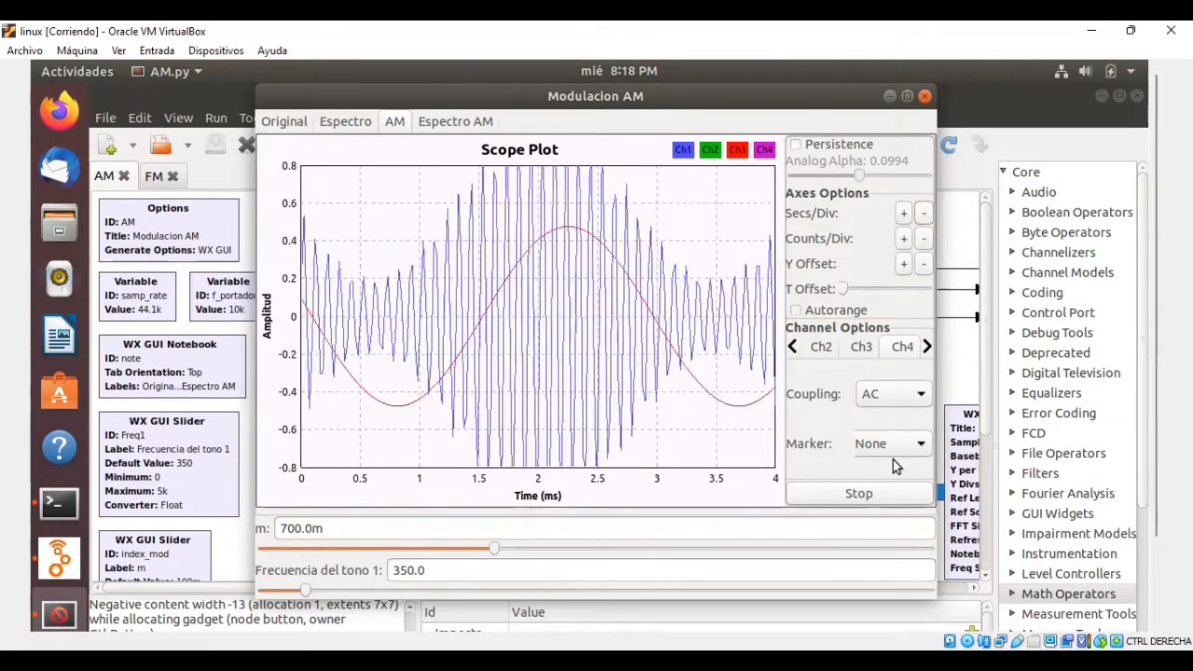
left_click(889, 493)
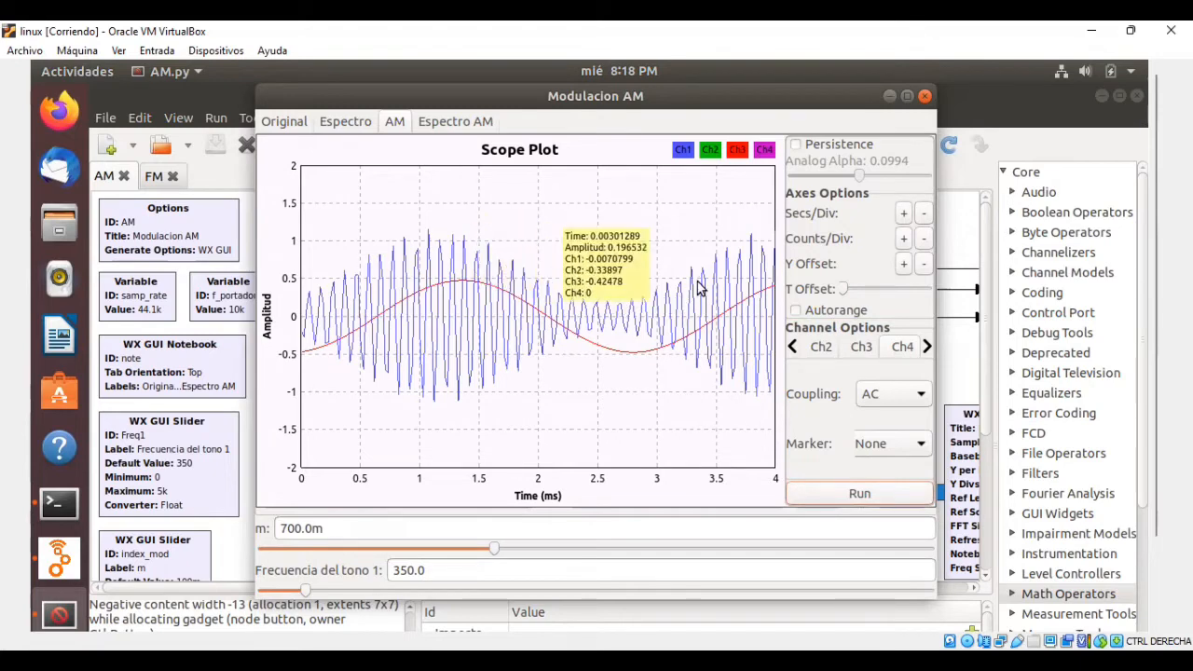
Resume the AM scope trace with the modulation index m set to 1 and freeze the plot.
left_click(815, 499)
left_click(816, 498)
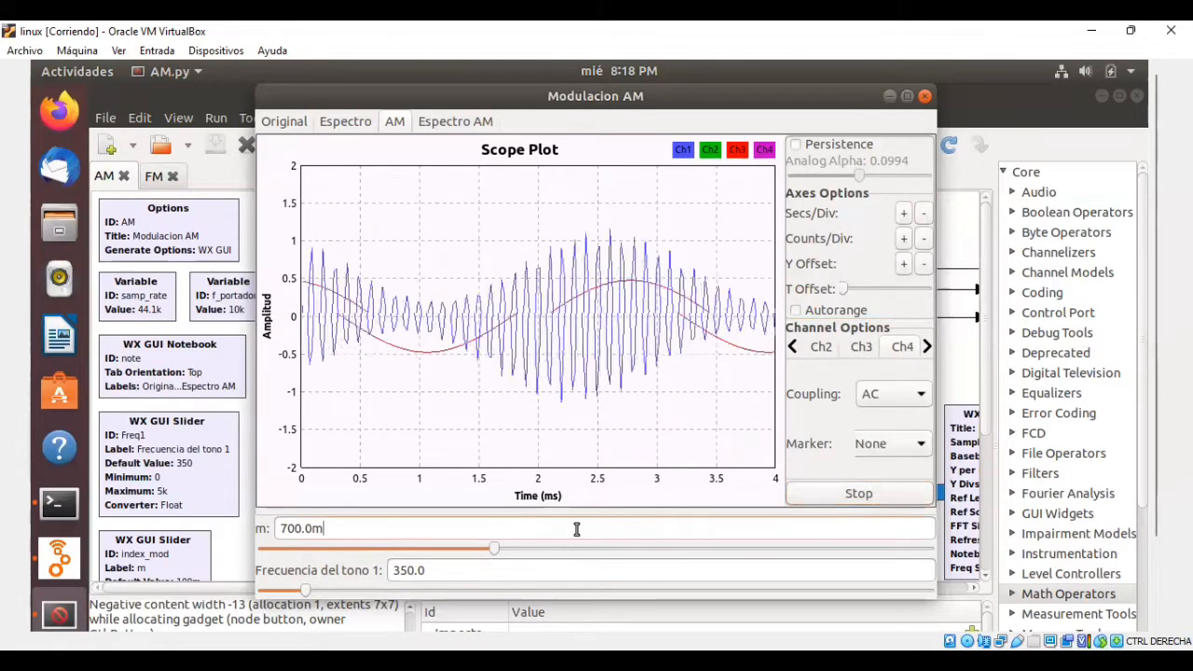
double_click(483, 528)
type("1")
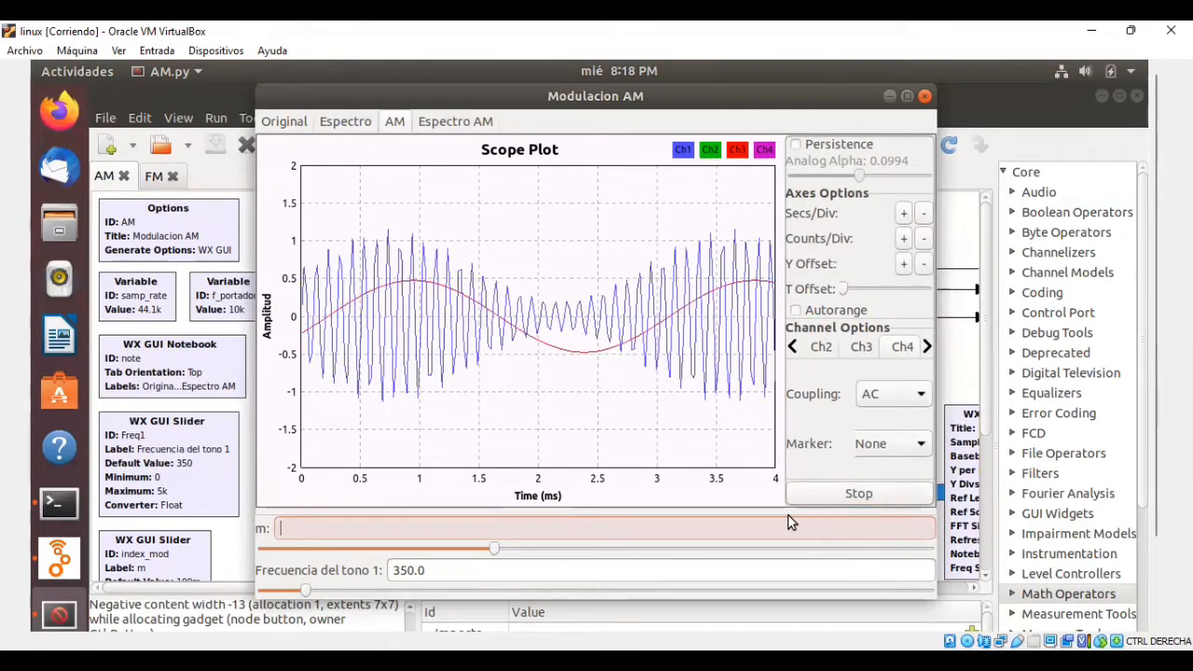
key("Return")
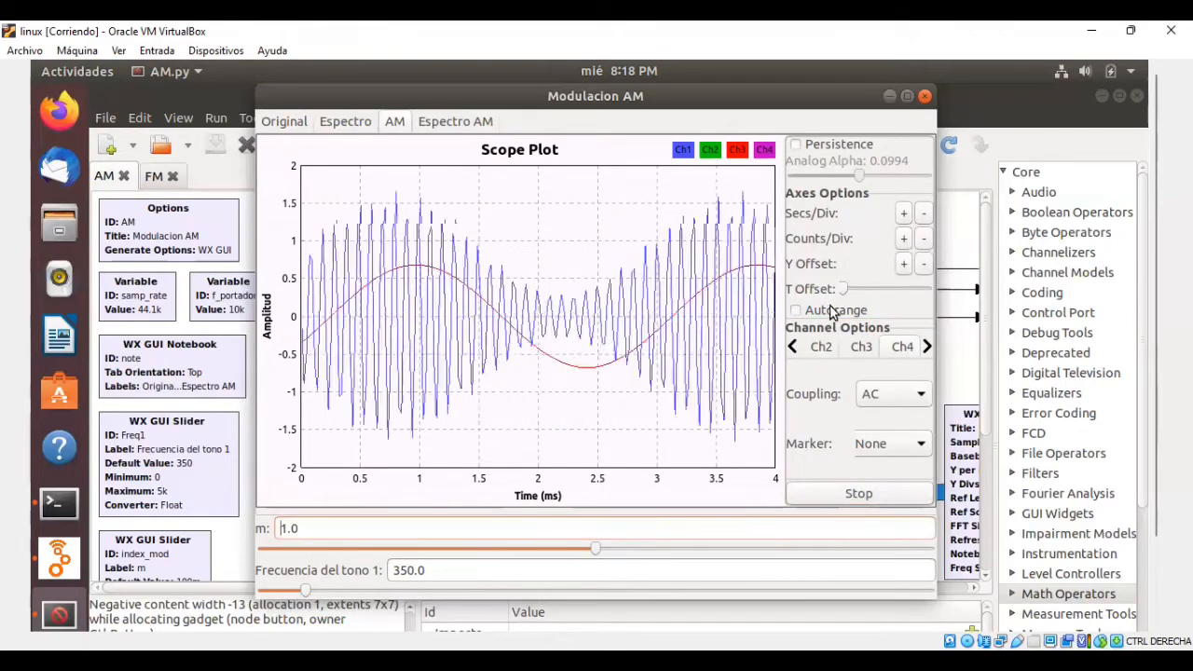
left_click(903, 216)
left_click(903, 215)
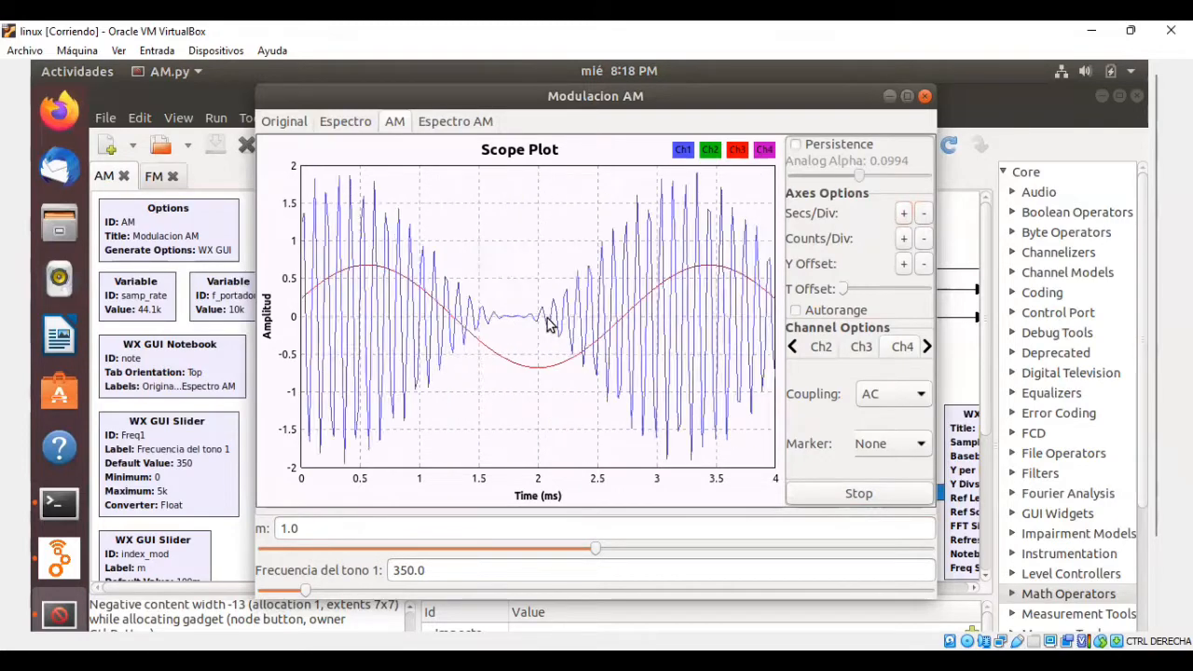
left_click(833, 495)
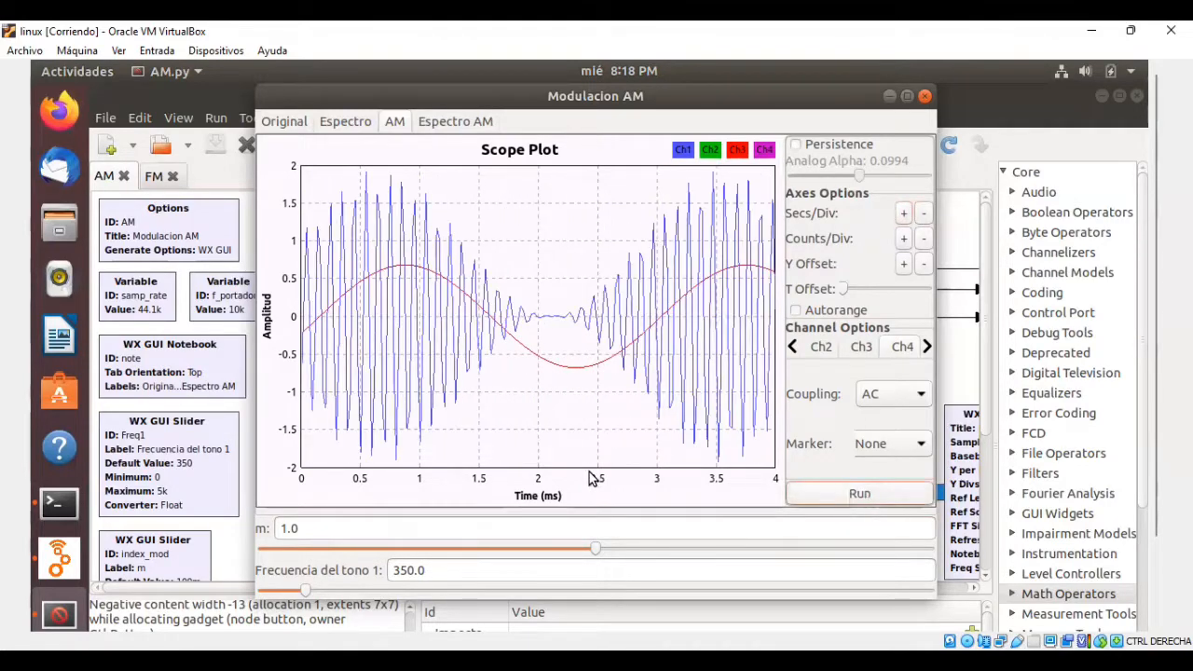
Resume the AM scope trace and set the modulation index m to 1.7.
left_click(835, 496)
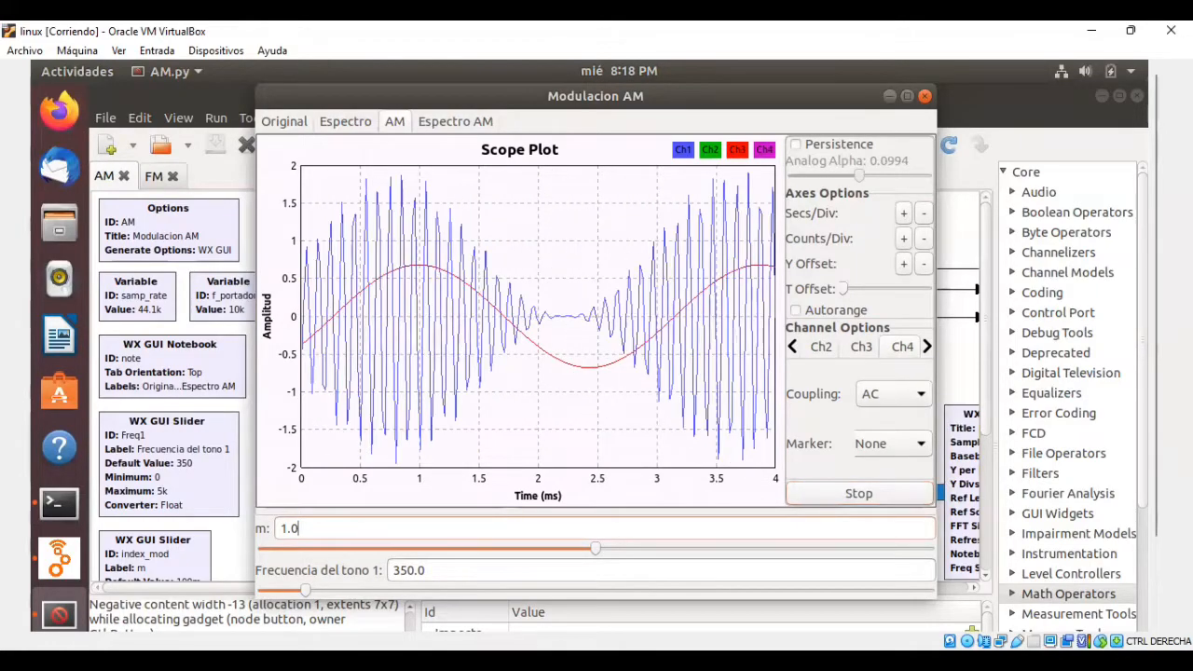
left_click(484, 527)
key("BackSpace")
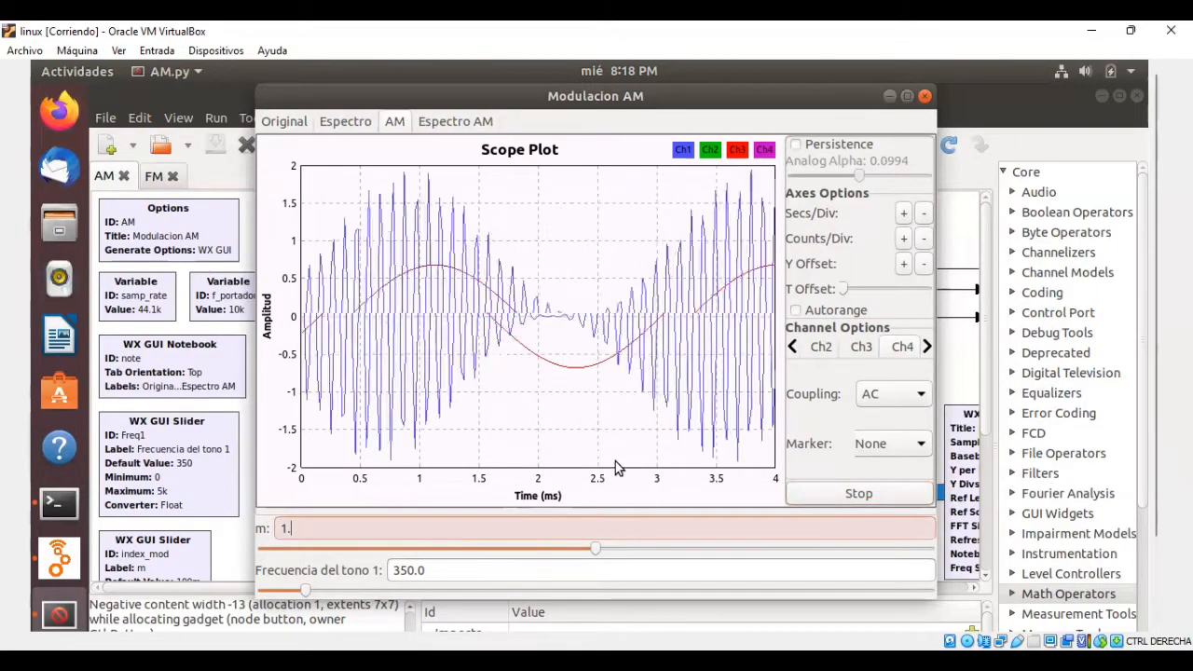
type("7")
key("Return")
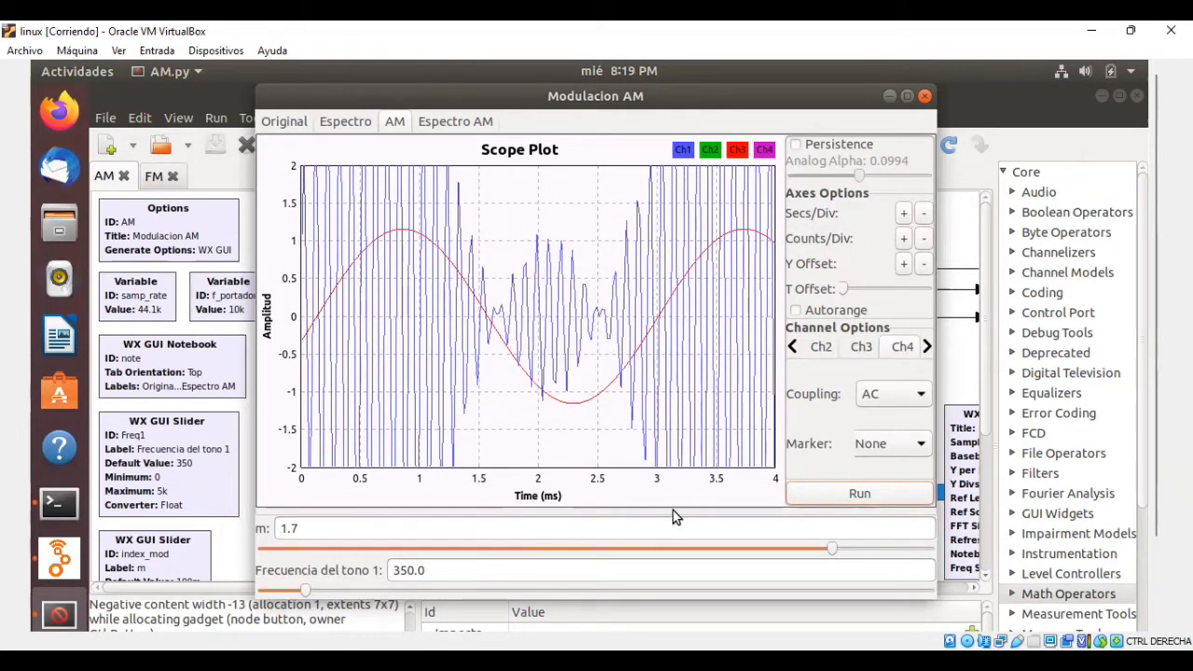
Rescale the AM scope plot to 0.2 ms per division and fit its amplitude with a brief use of Autorange.
left_click(924, 239)
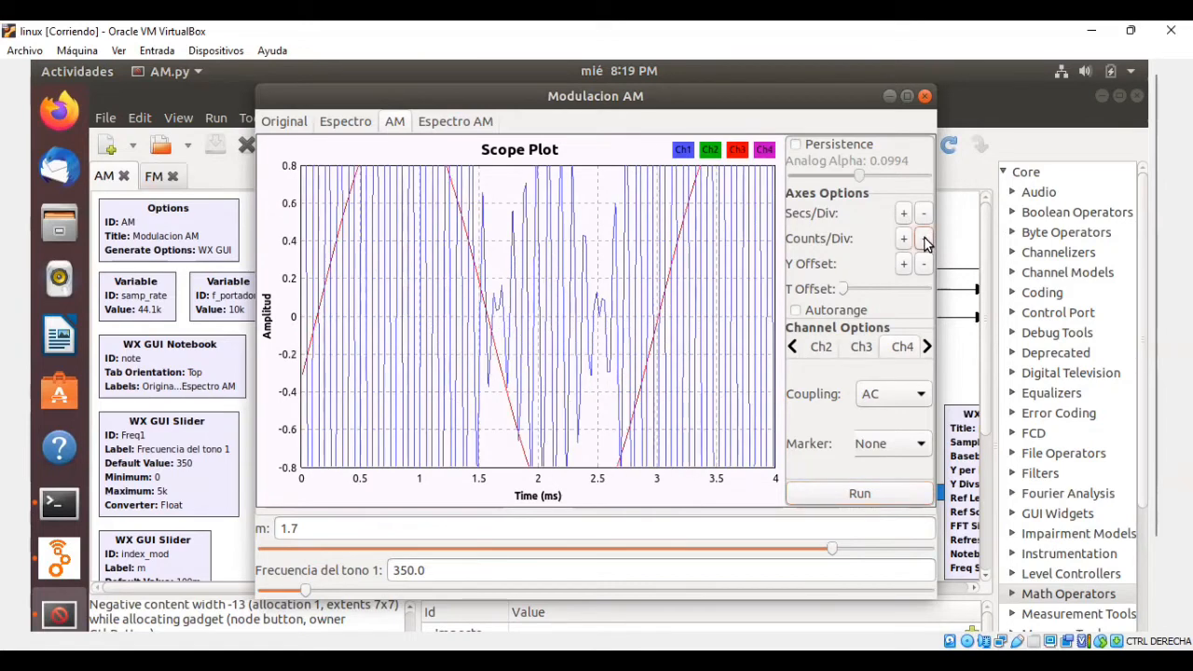
left_click(923, 239)
left_click(923, 213)
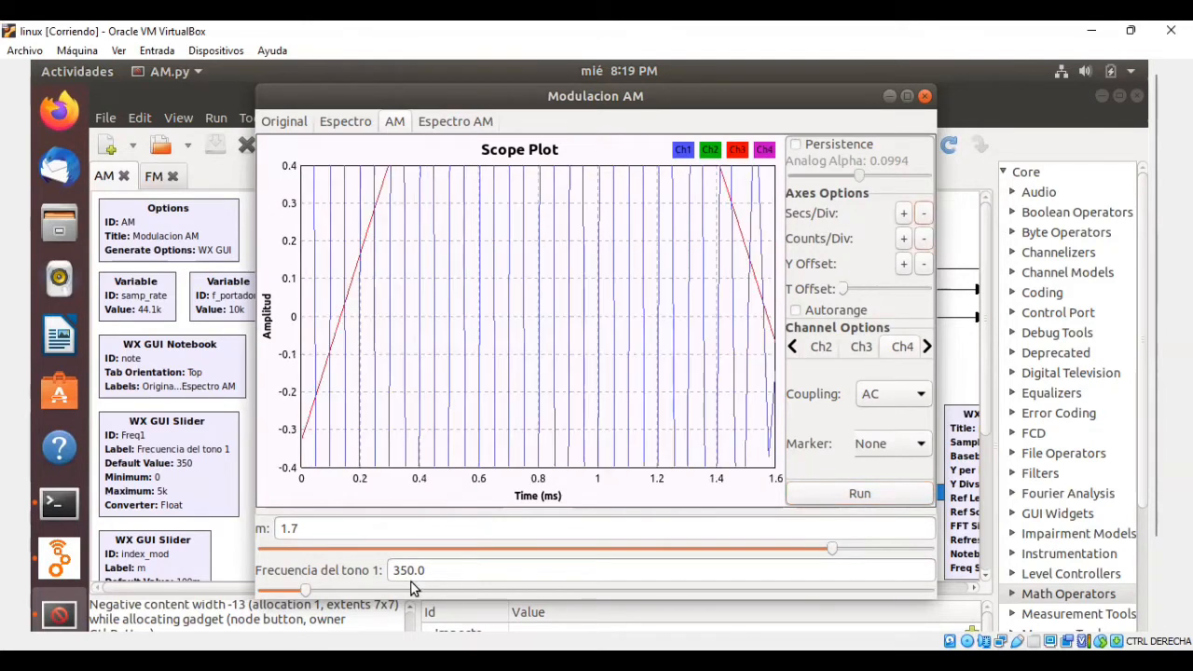
left_click(797, 310)
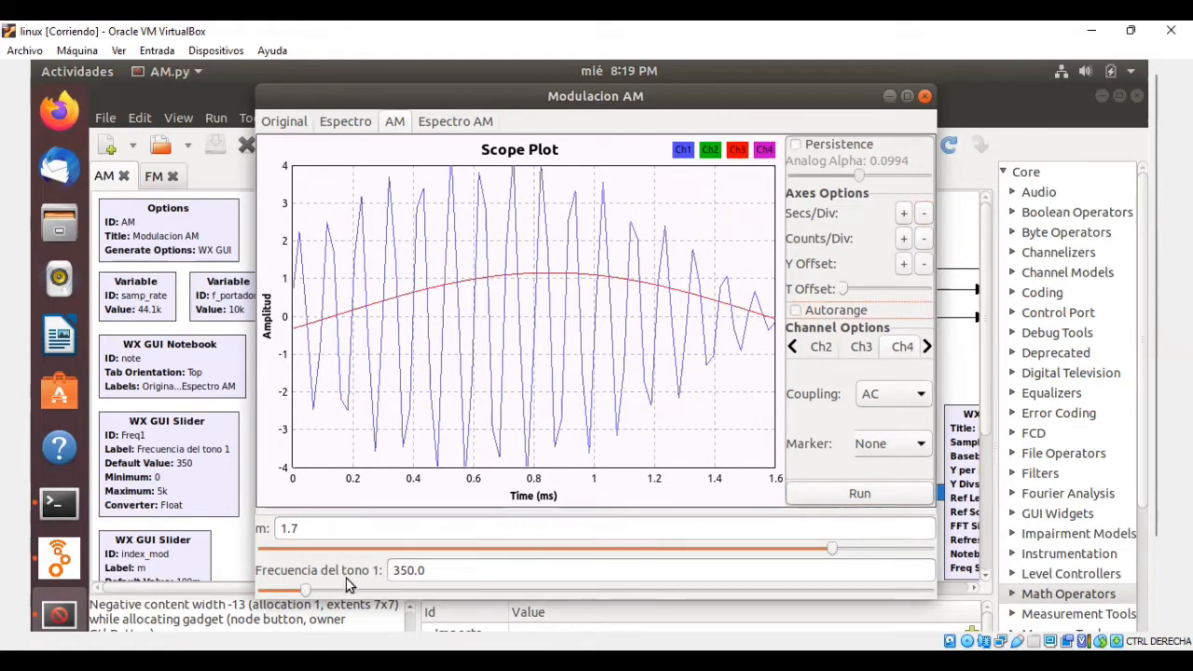
Set the tone 1 frequency to 1.0k, then run the AM scope briefly and freeze the new trace.
left_click_drag(444, 568, 384, 568)
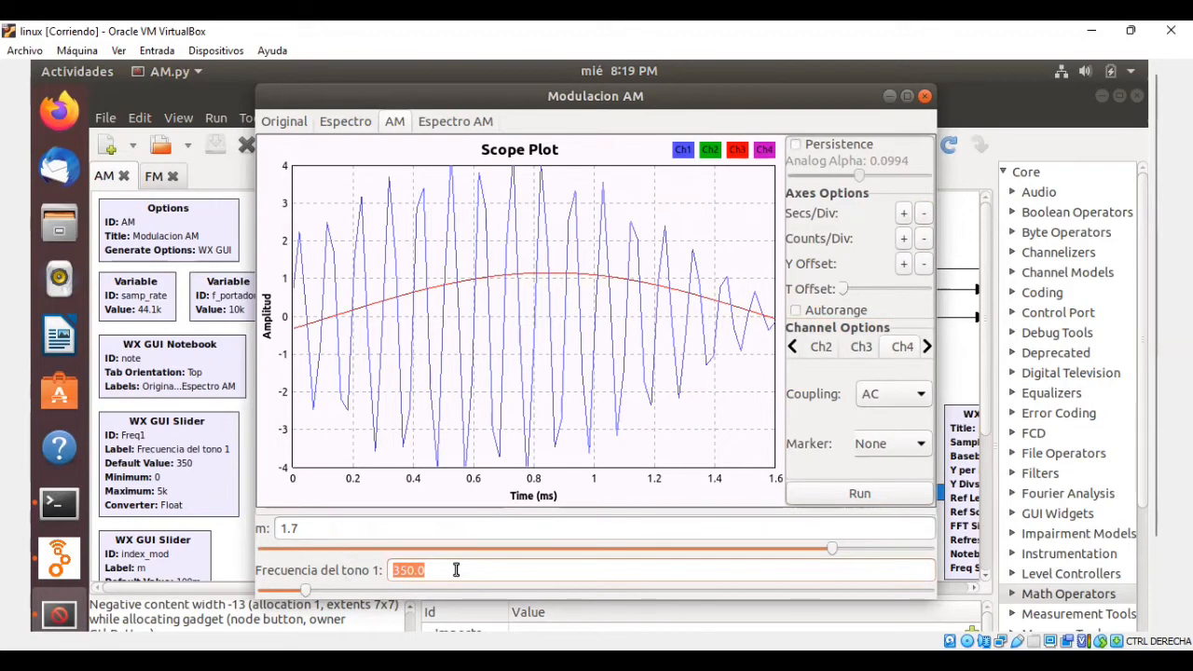
type("1.0")
type("k")
key("Return")
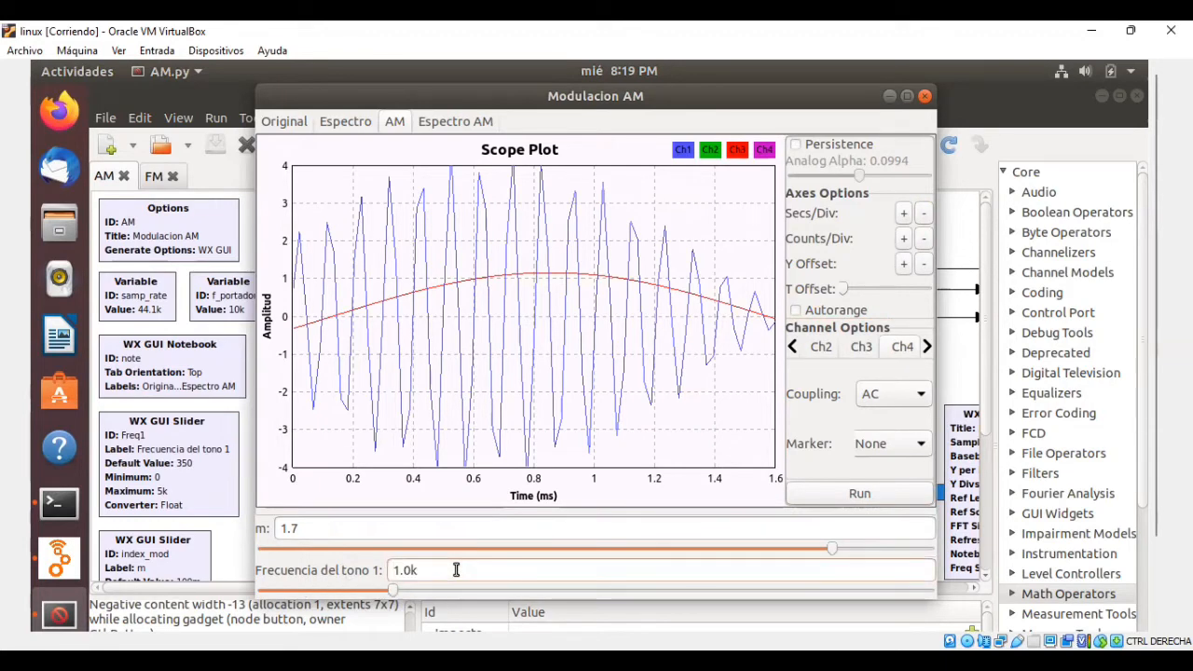
left_click(843, 494)
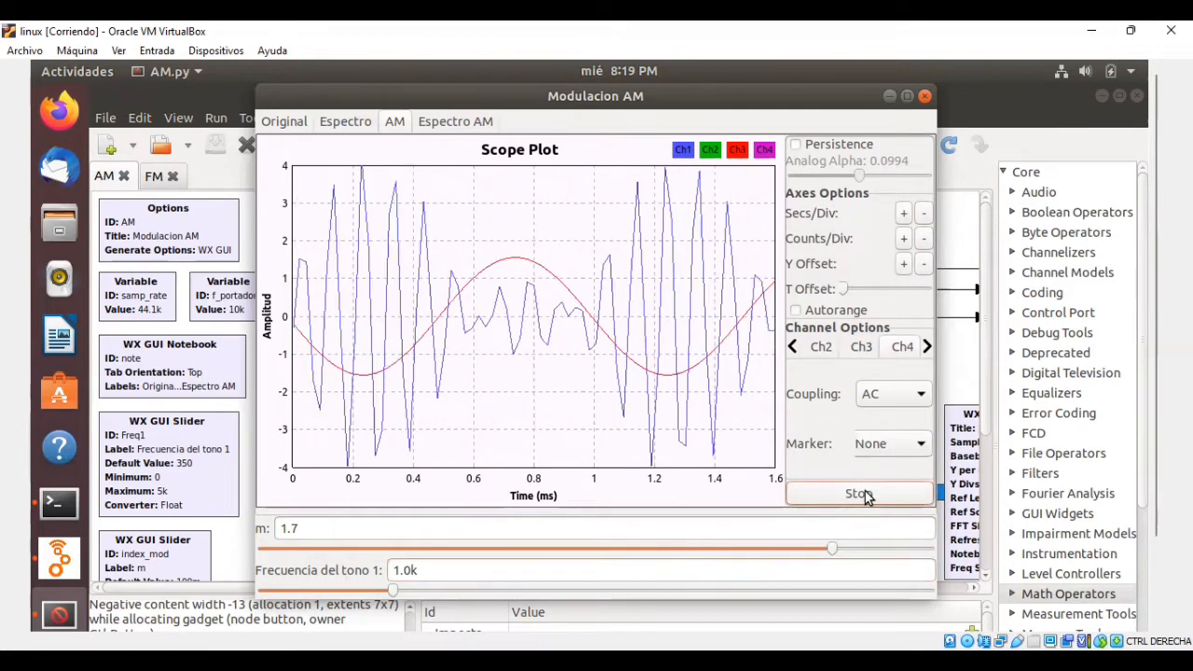
left_click(865, 491)
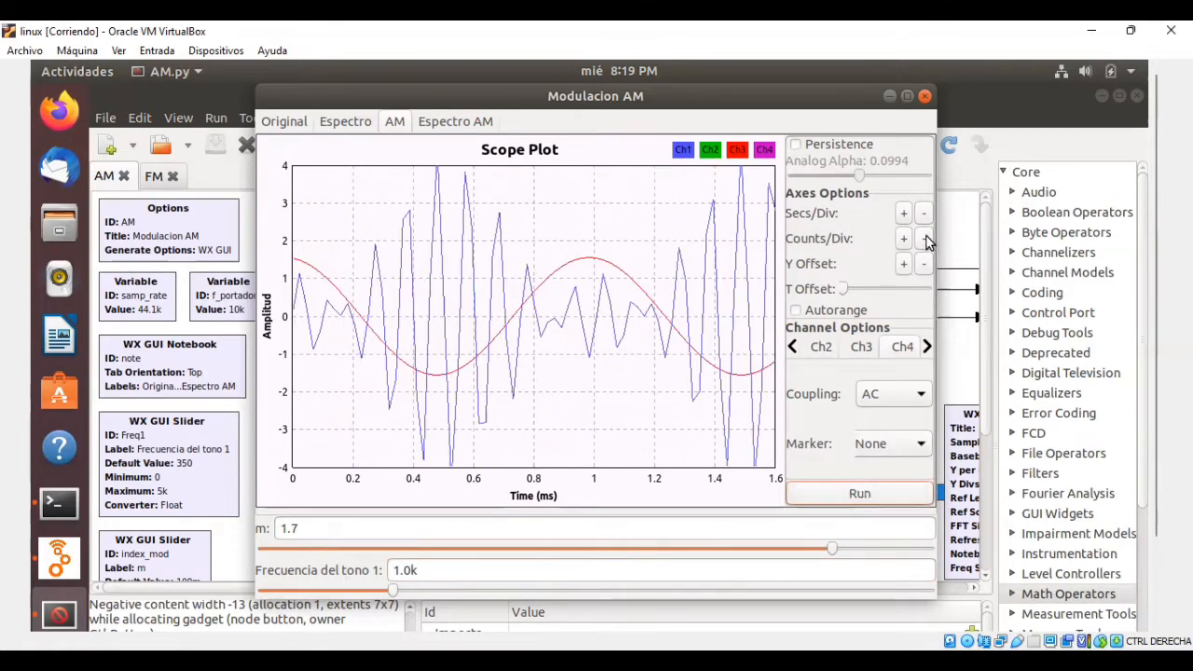
Scale the frozen AM scope plot to 1 ms and 2 amplitude units per division.
left_click(906, 215)
left_click(906, 214)
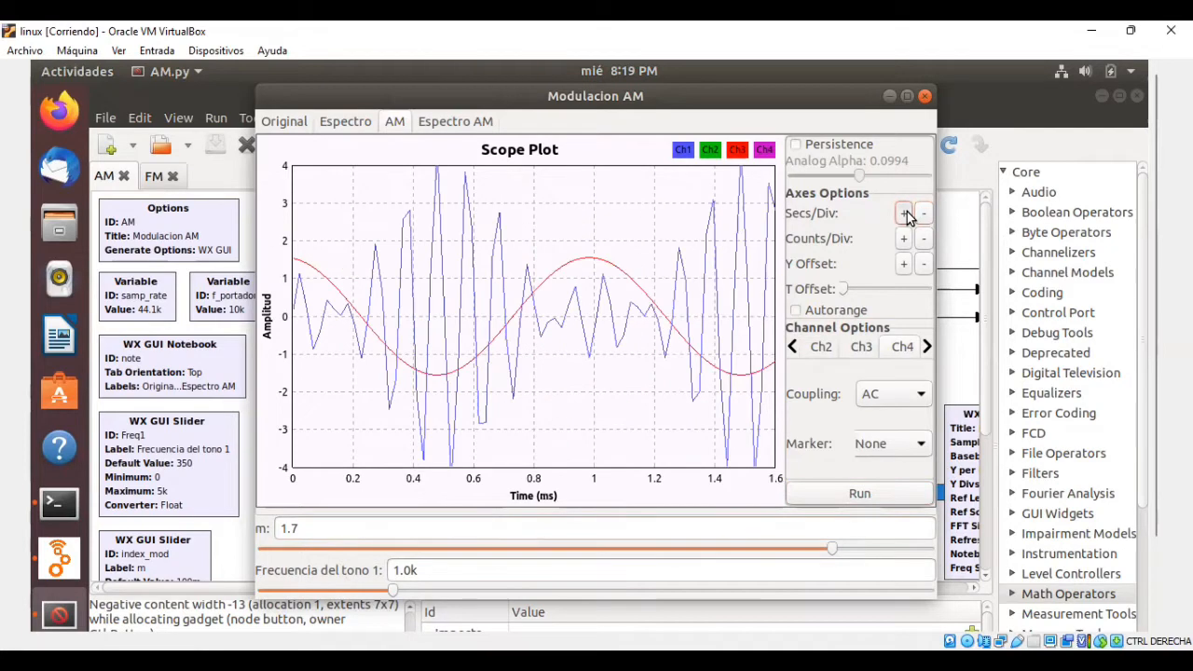
left_click(905, 215)
left_click(904, 218)
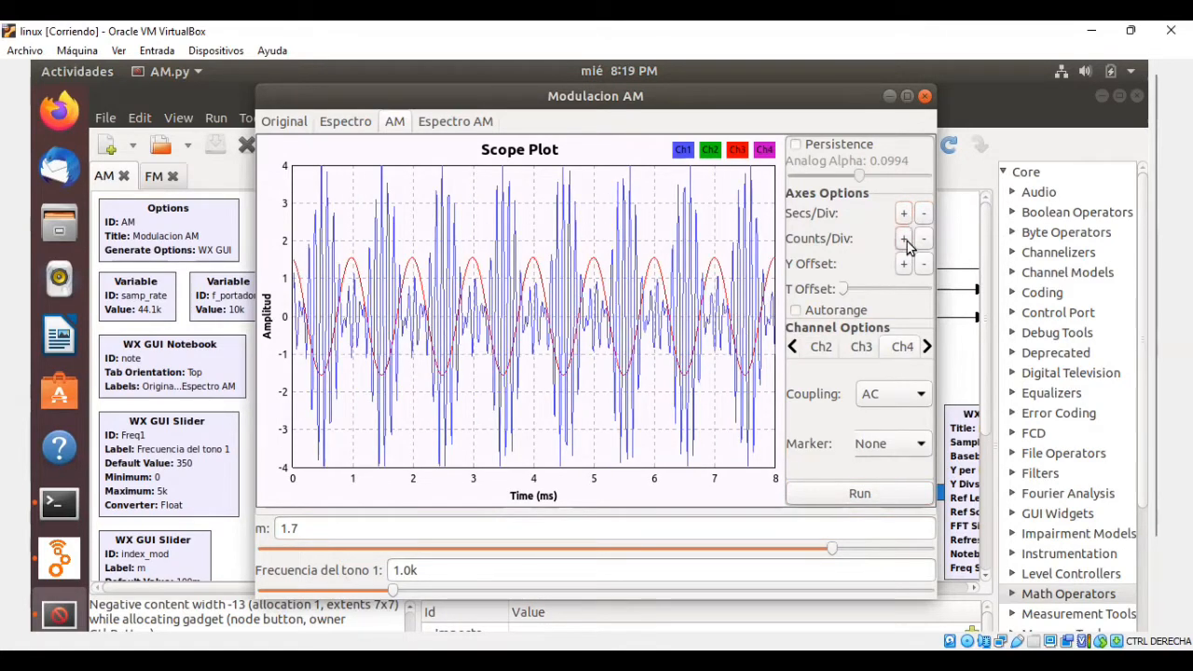
left_click(903, 240)
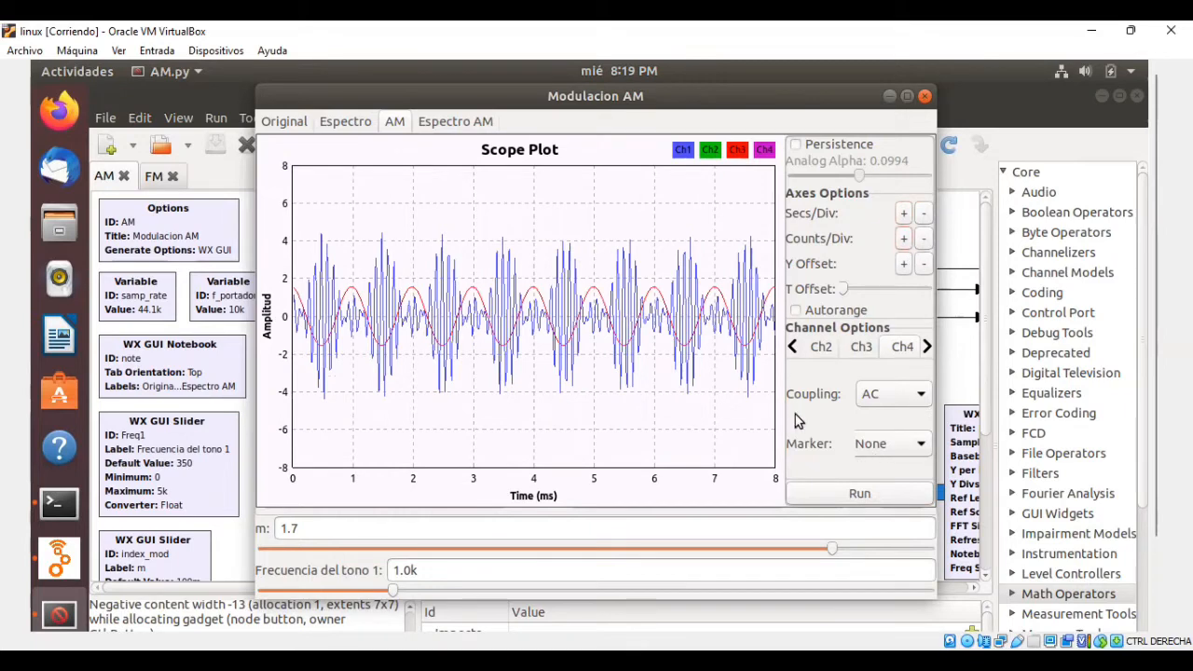
Display the AM signal's spectrum and set the tone 1 frequency to 350.
left_click(454, 120)
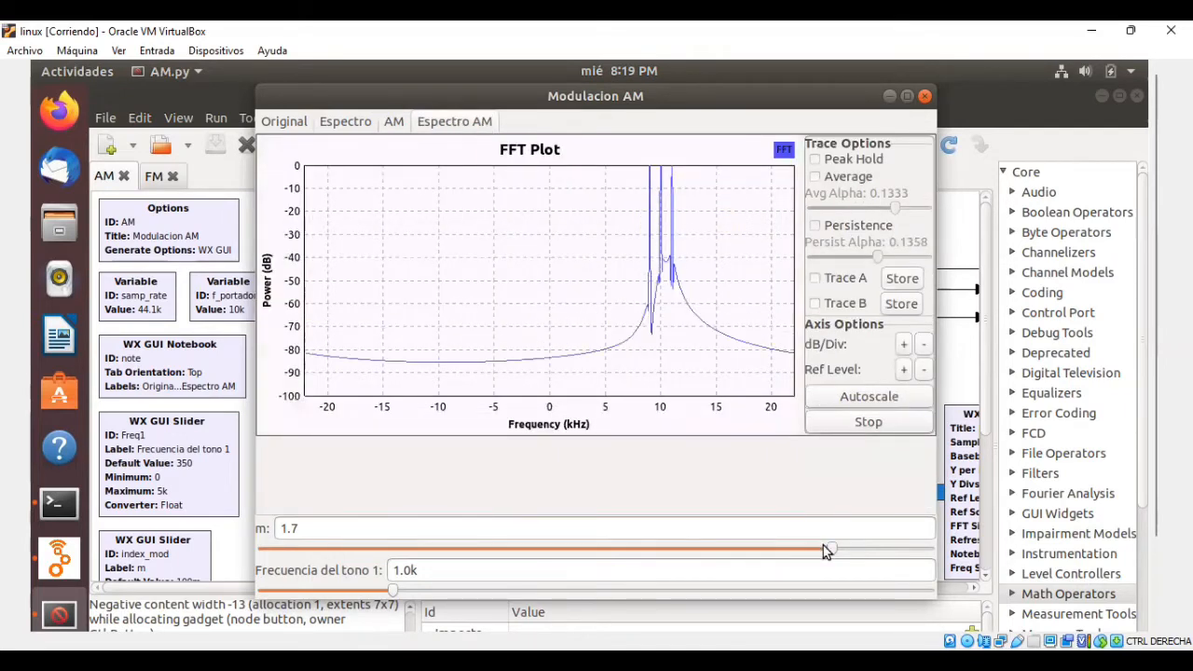
left_click_drag(426, 572, 346, 572)
type("350")
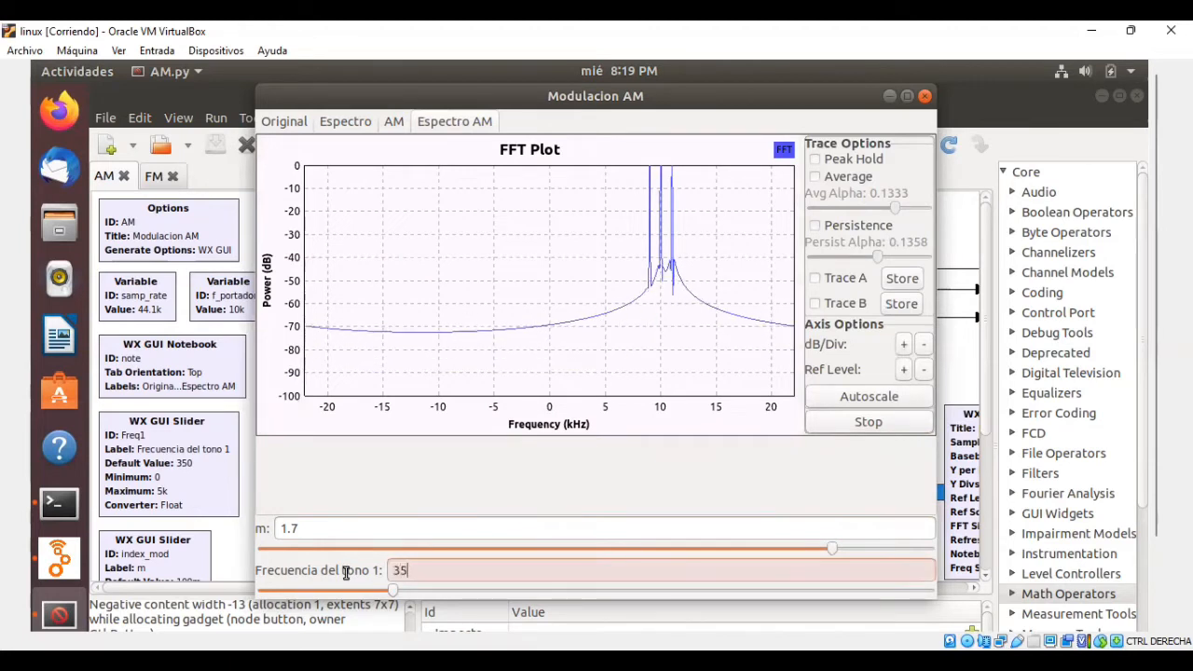
key("Return")
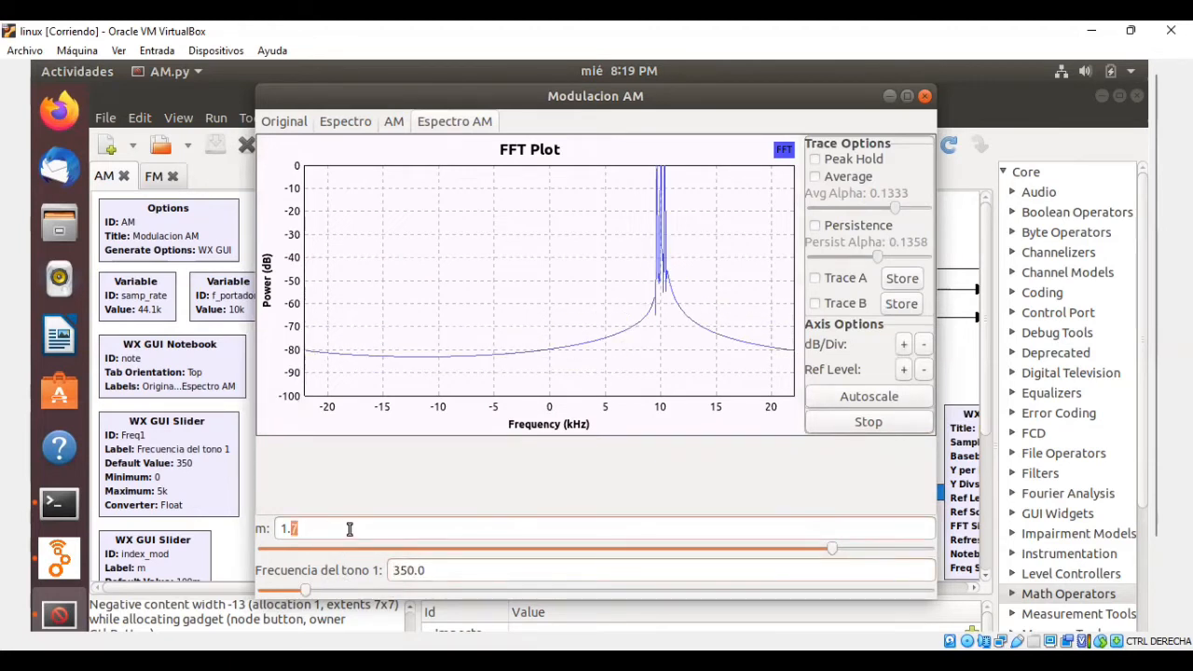
Set the modulation index m to 100m while viewing the AM spectrum.
triple_click(349, 529)
type("100m")
key("Return")
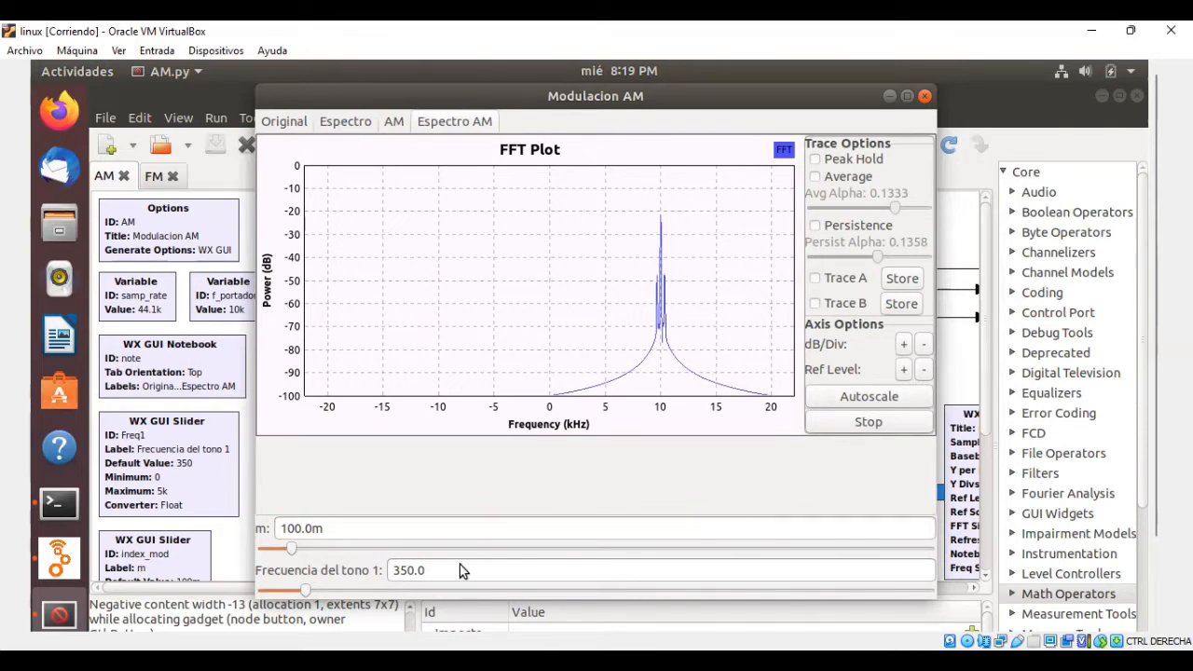
Set the tone 1 frequency to 1k while viewing the AM spectrum.
left_click_drag(453, 572, 378, 572)
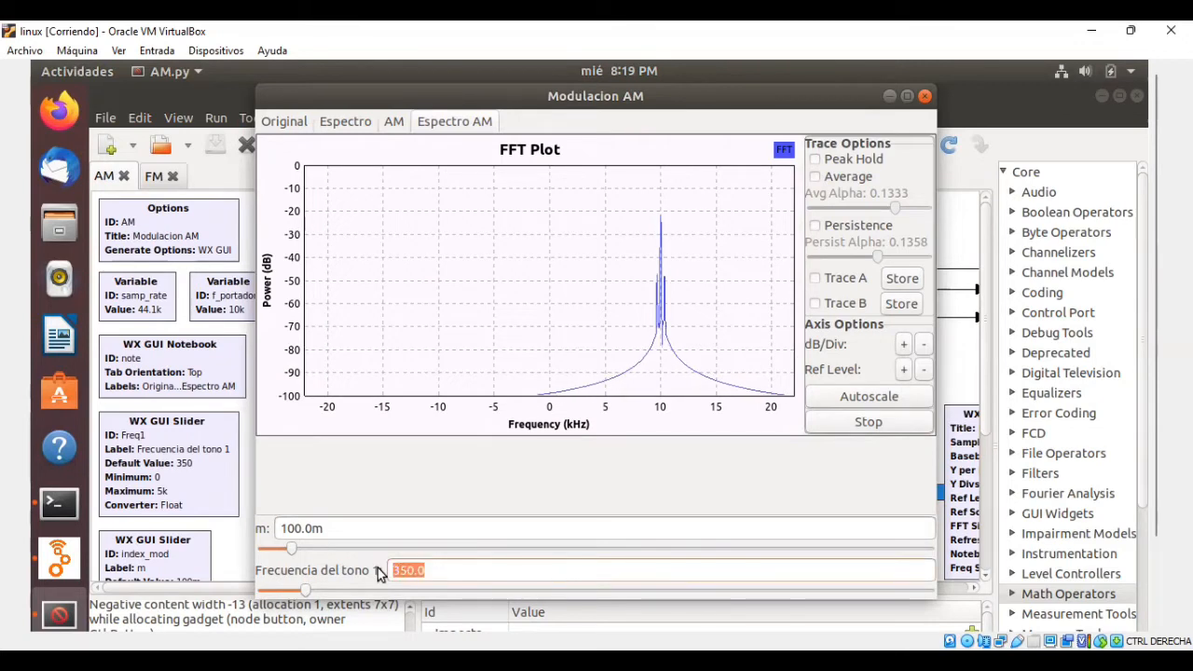
type("1k")
key("Return")
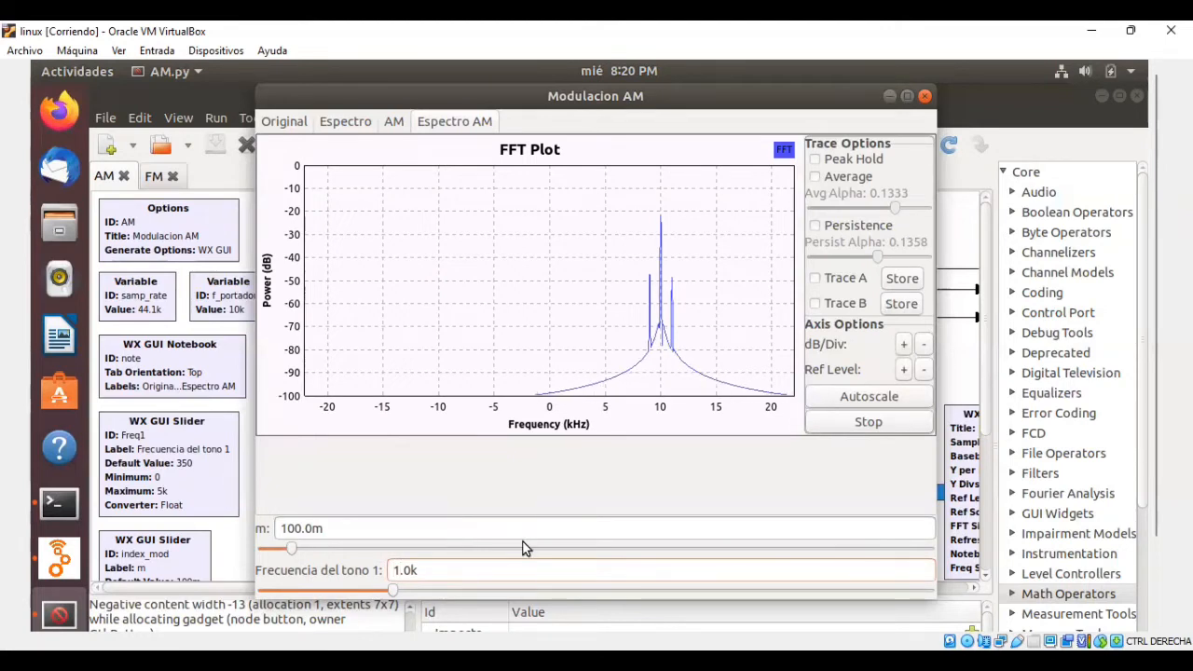
key("BackSpace")
type("6")
key("Return")
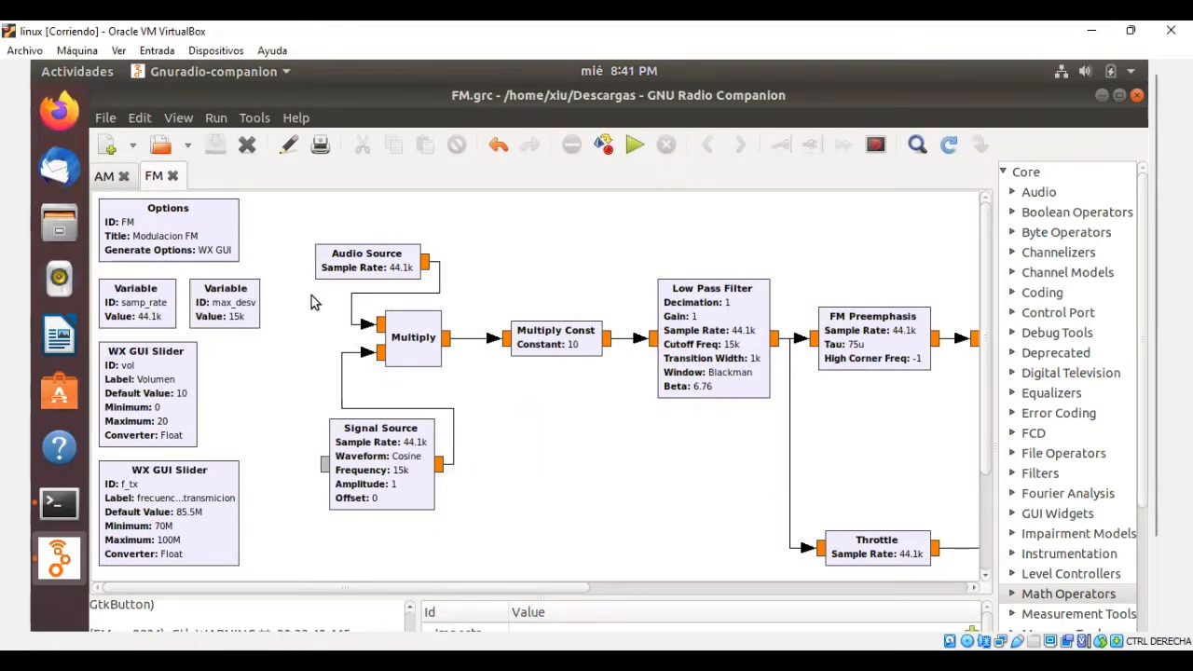
Highlight the samp_rate and max_desv variable blocks in the FM flowgraph, then clear the selection.
left_click_drag(289, 274, 268, 298)
left_click_drag(282, 272, 93, 339)
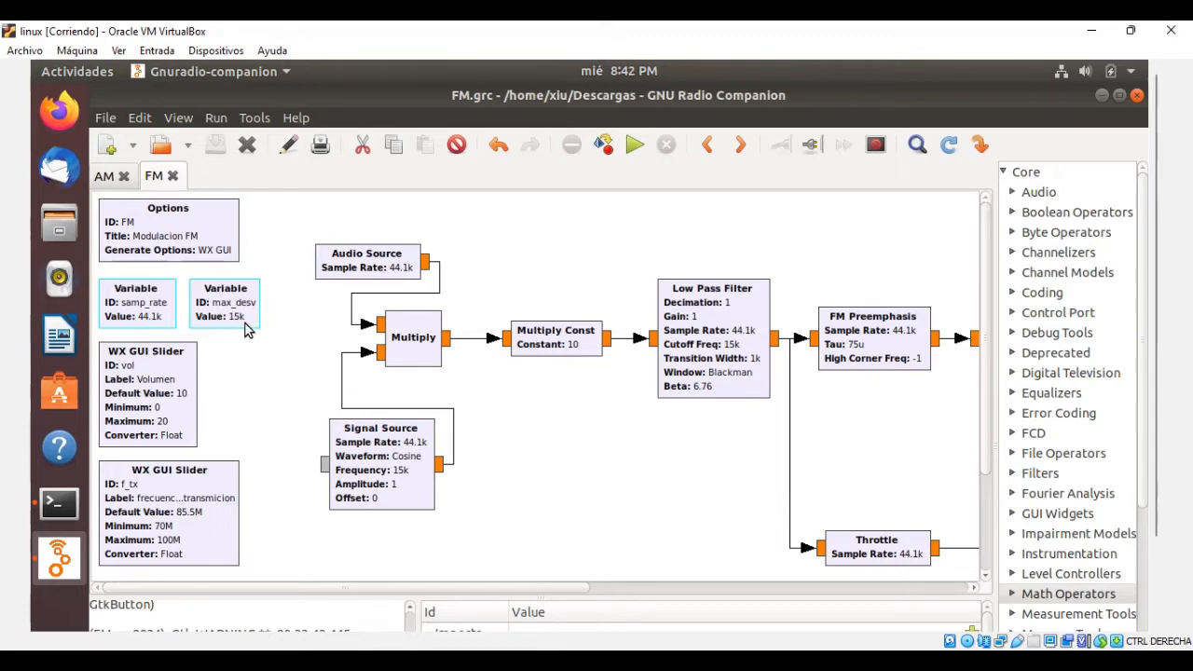
left_click(275, 391)
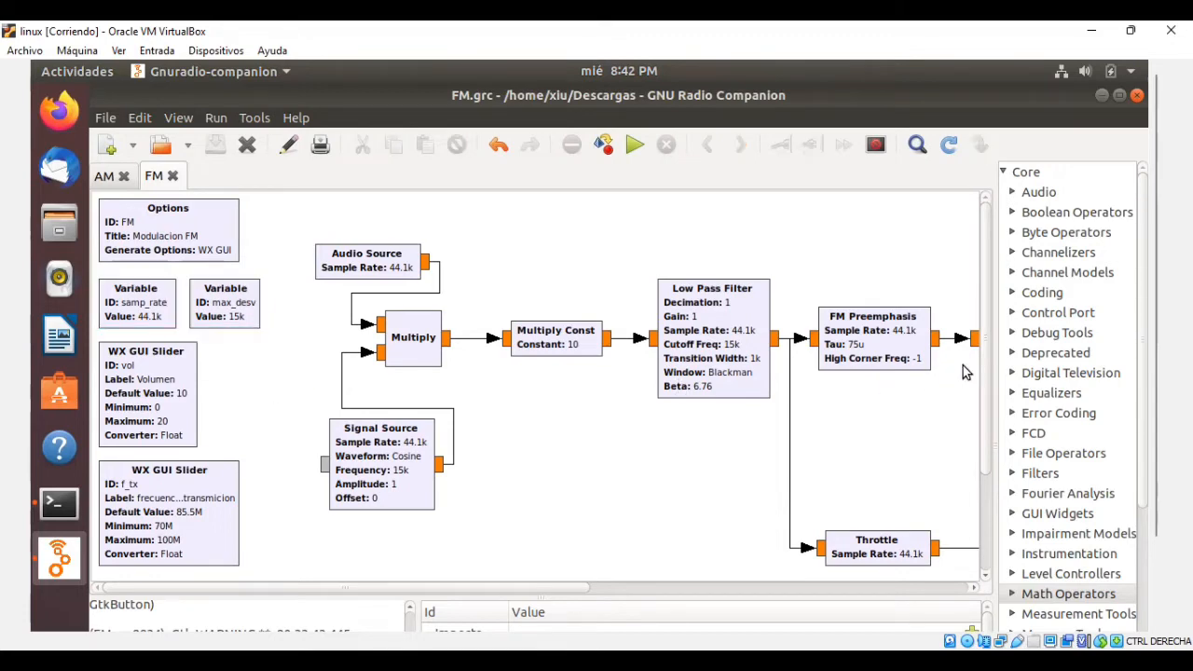
Examine the ID, default value and range in the Volumen slider block's properties and accept them without edits.
scroll(964, 371, "down", 3)
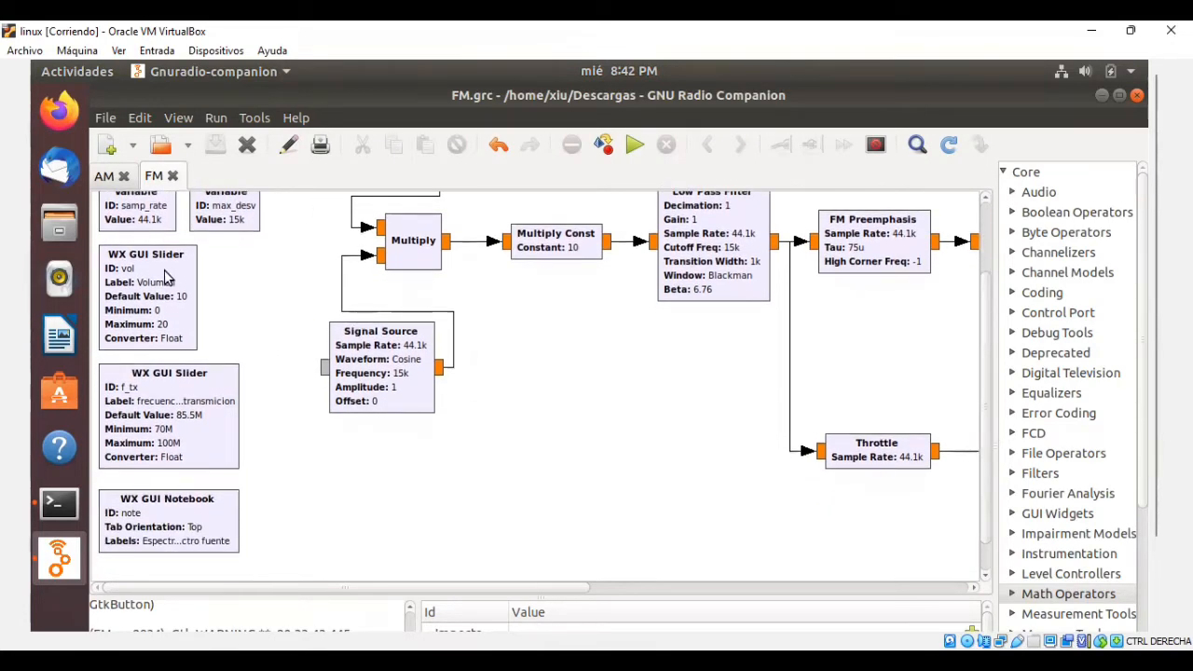
double_click(174, 266)
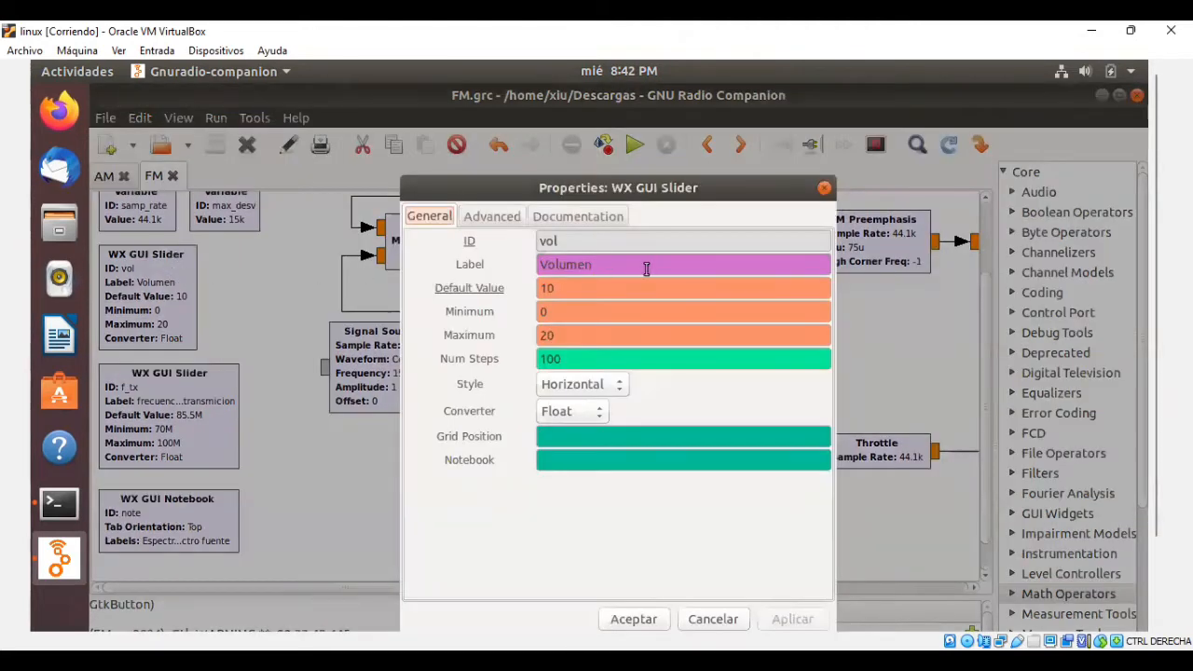
left_click_drag(681, 246, 509, 230)
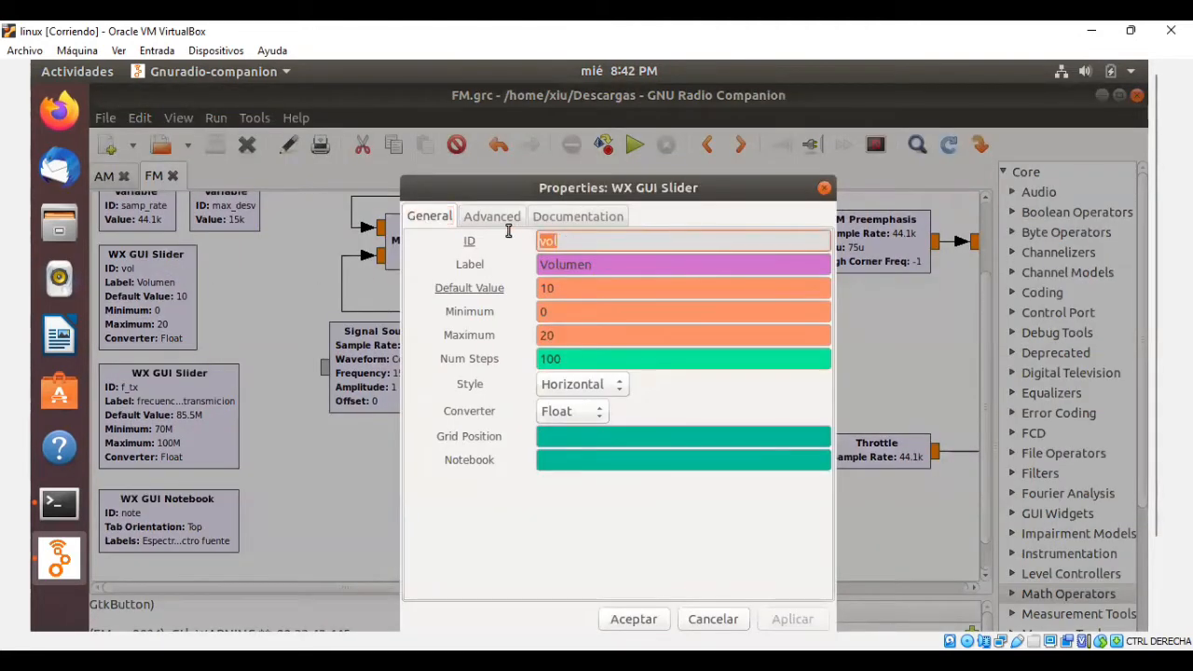
left_click(677, 311)
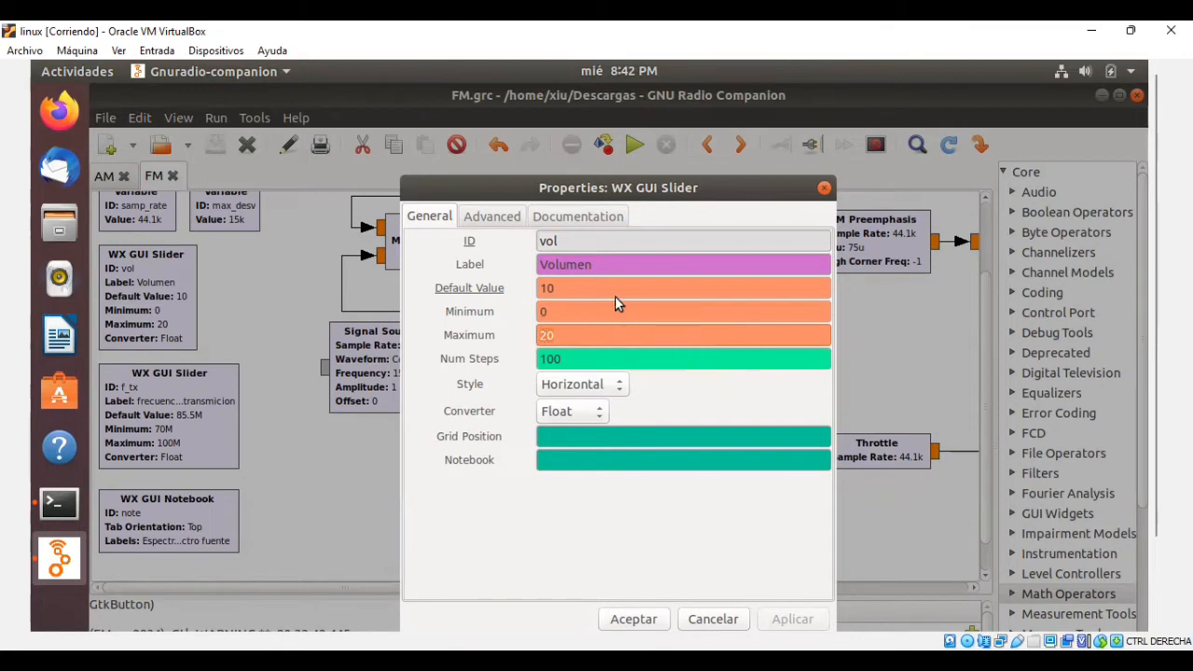
left_click(560, 288)
left_click_drag(560, 288, 535, 288)
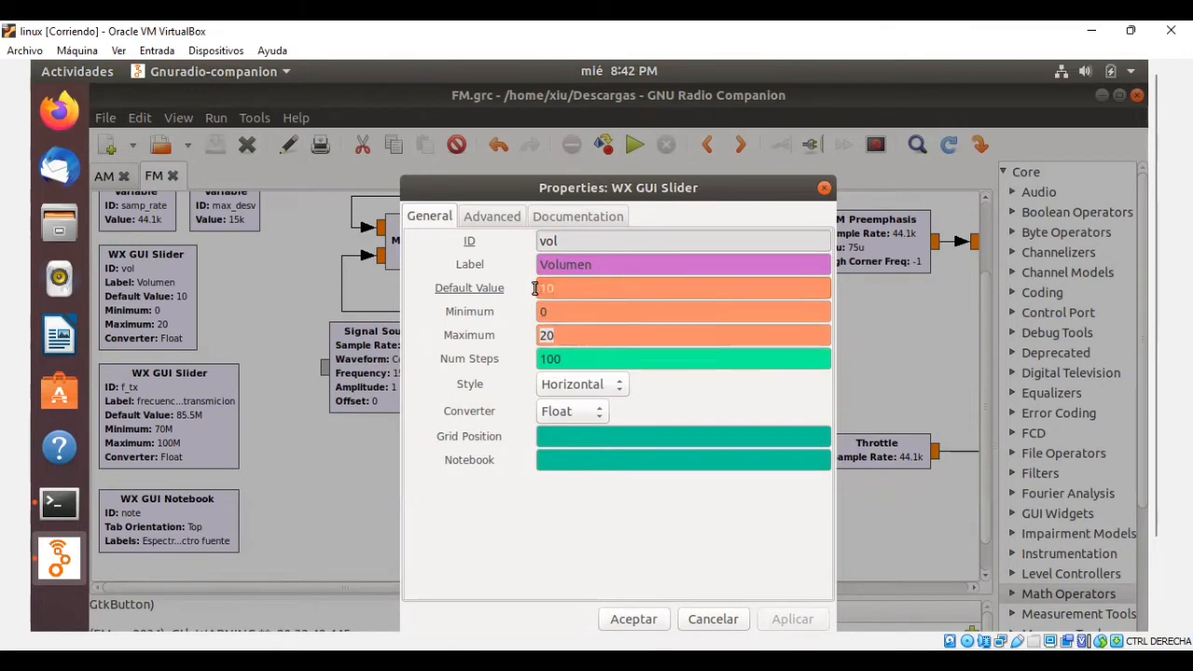
left_click(634, 617)
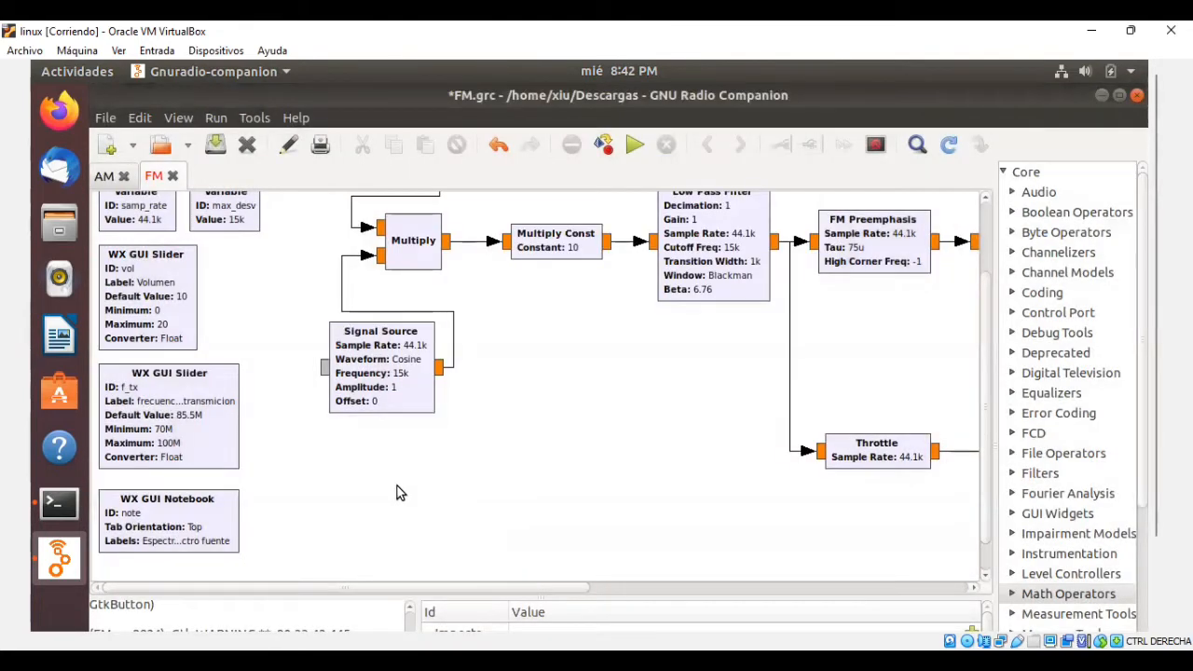
Examine the default value, minimum and maximum in the transmission frequency slider's properties and accept them without edits.
double_click(210, 445)
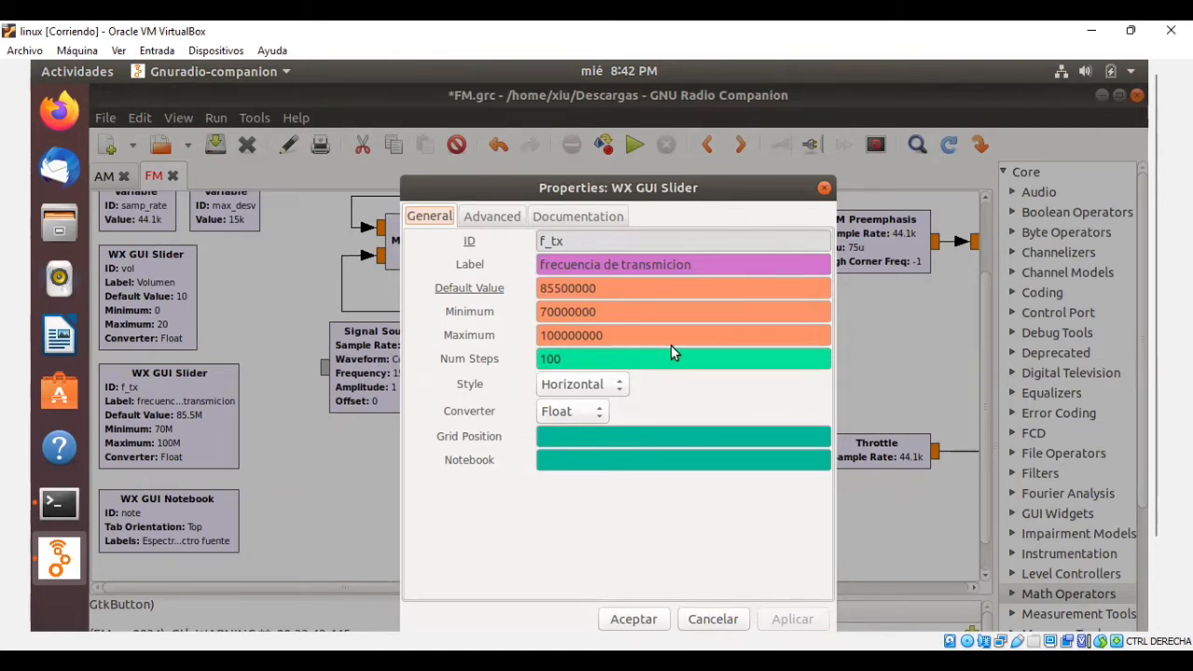
left_click_drag(677, 301, 593, 305)
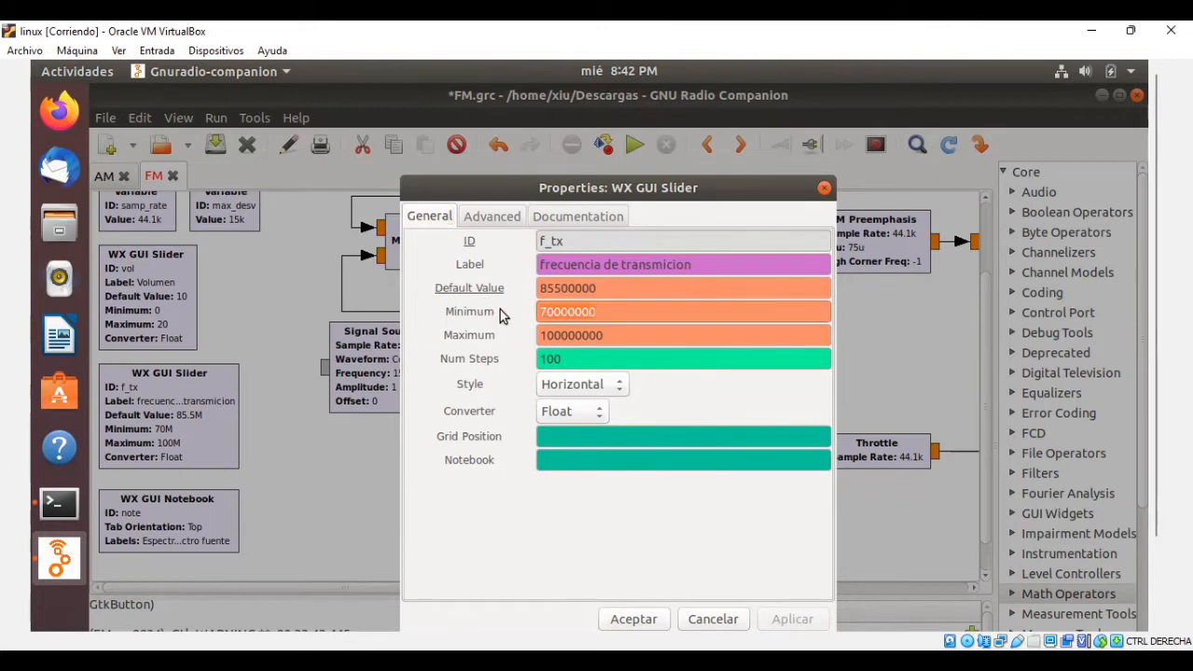
left_click(646, 337)
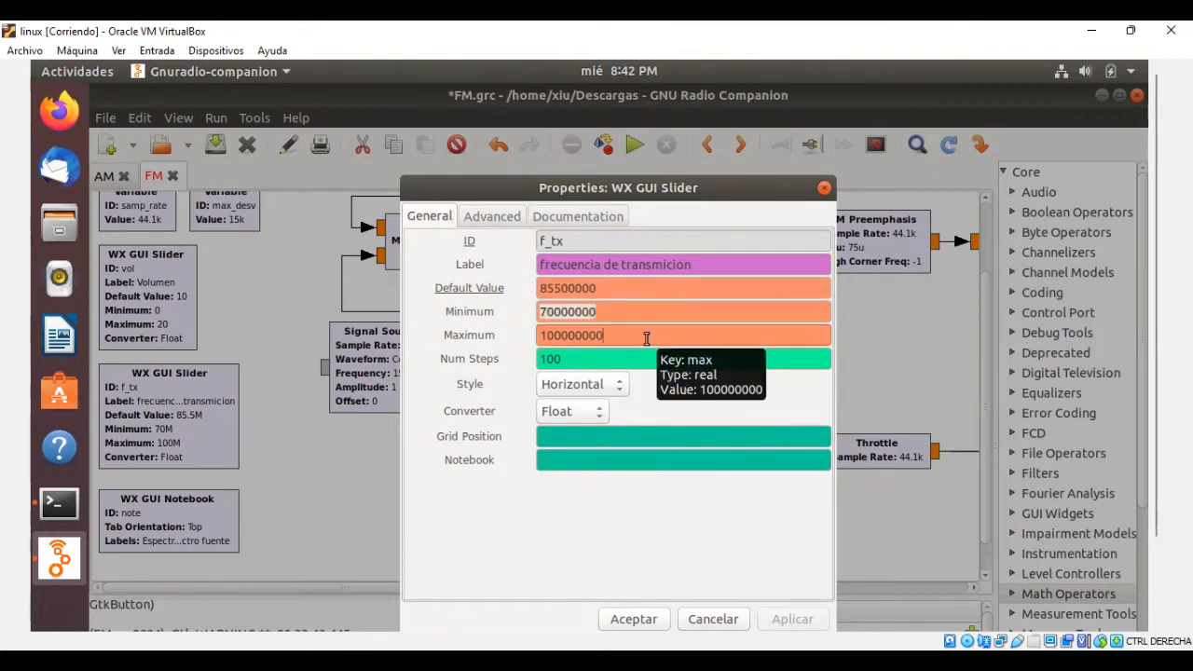
left_click_drag(646, 337, 506, 341)
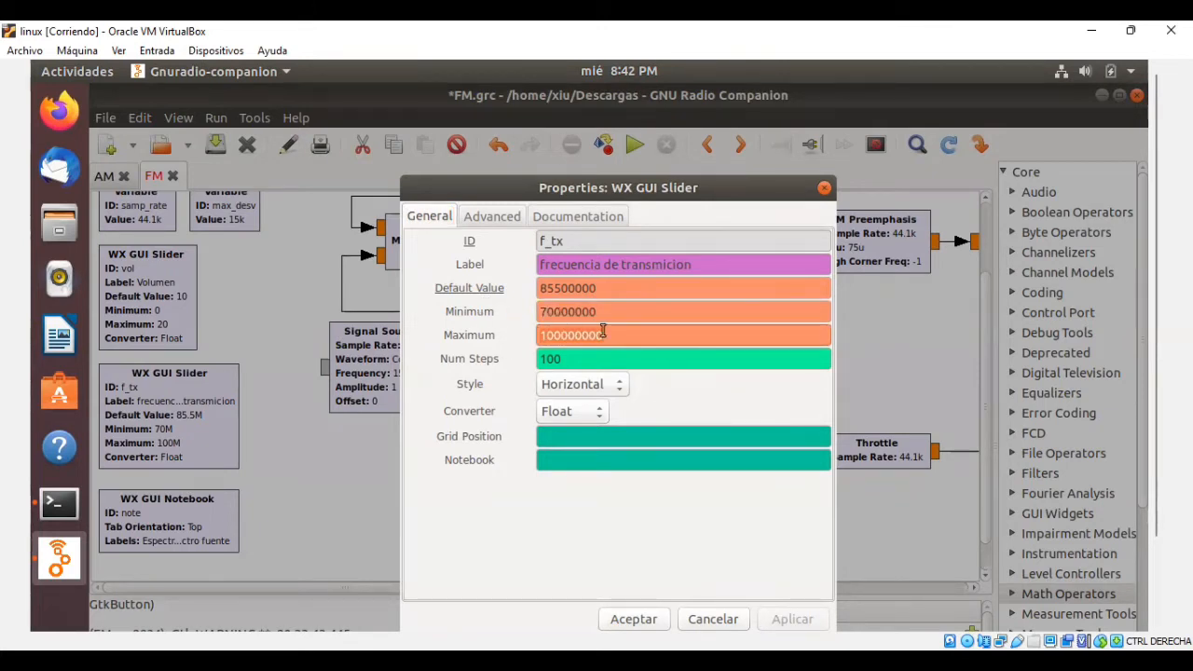
left_click_drag(641, 291, 496, 294)
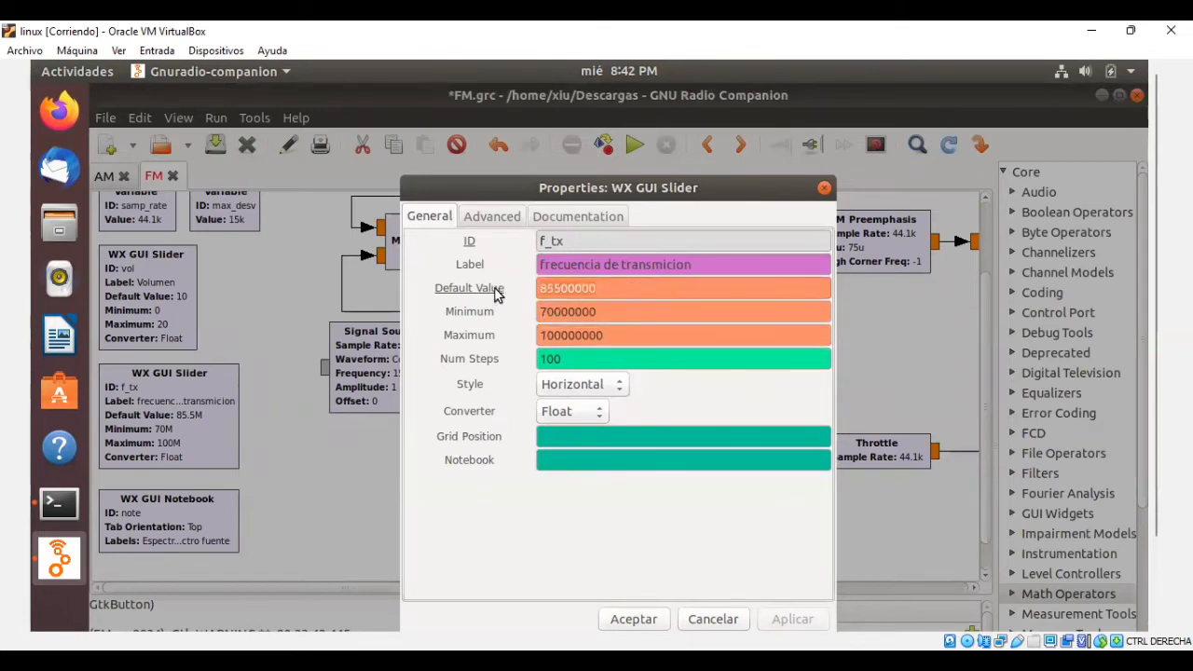
left_click(635, 617)
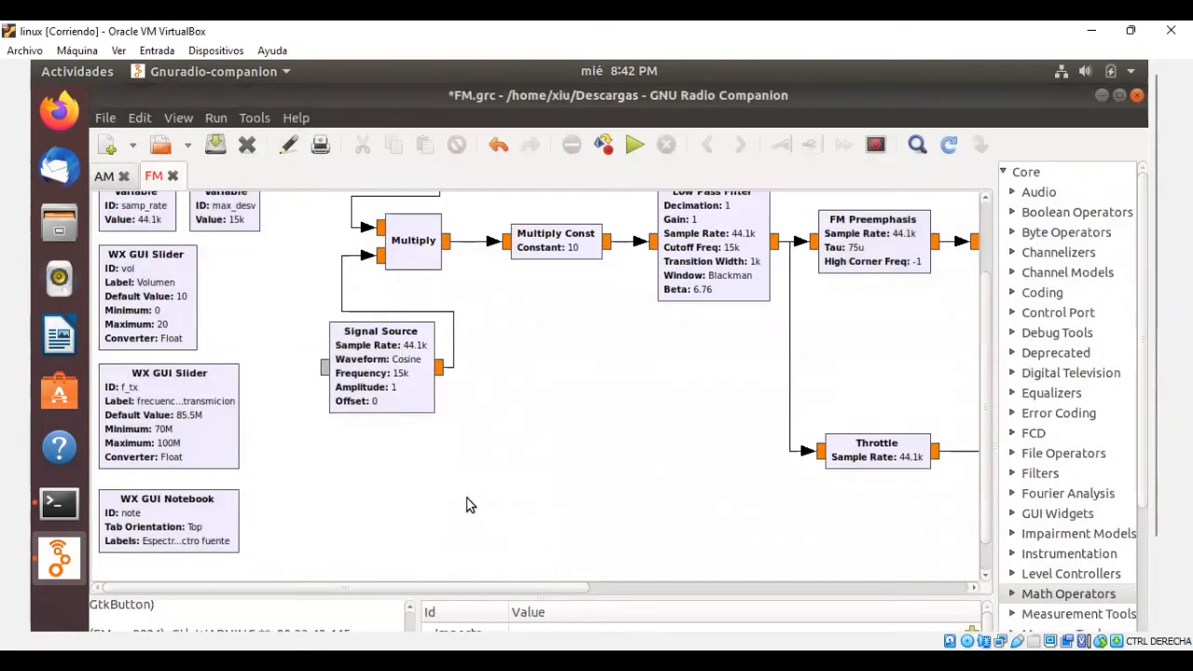
Examine the tab labels in the WX GUI Notebook block's properties and accept them without edits.
double_click(235, 528)
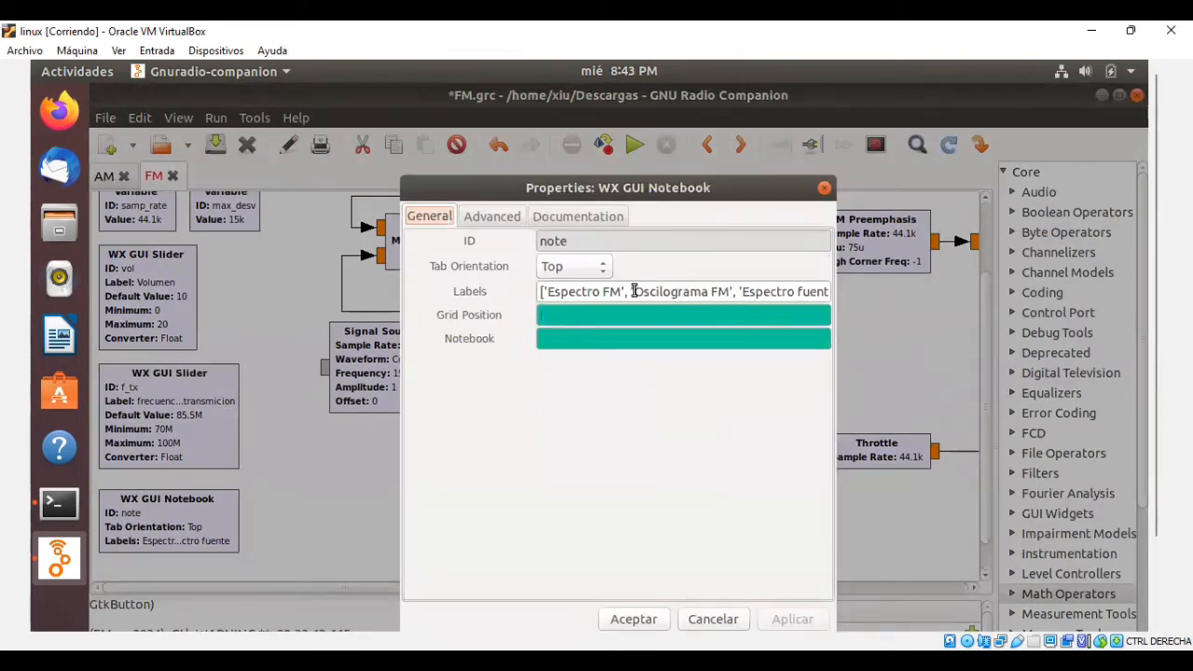
left_click_drag(622, 292, 781, 302)
left_click(723, 292)
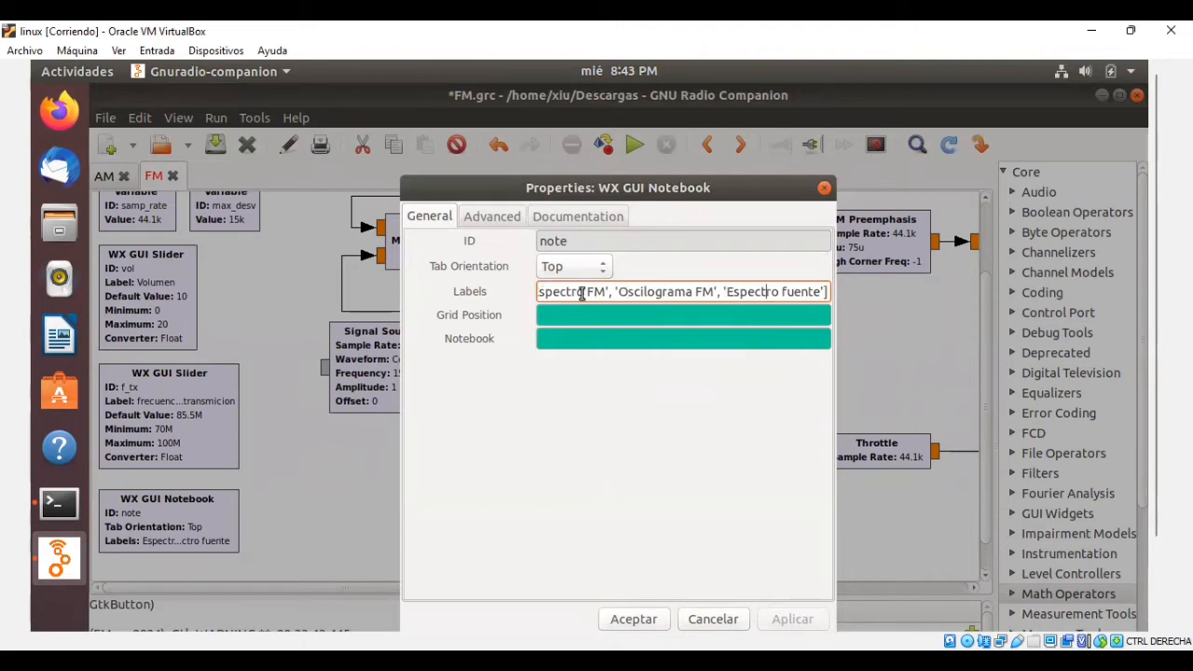
left_click_drag(607, 292, 515, 295)
left_click_drag(648, 291, 832, 291)
left_click(644, 617)
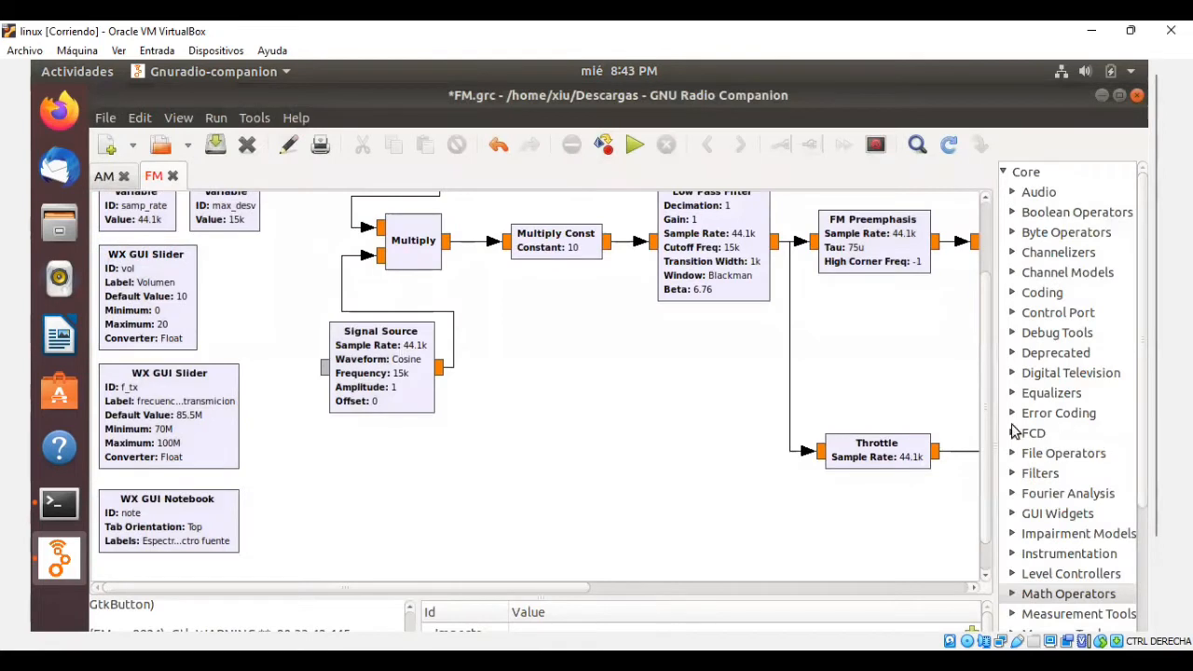
Highlight the Audio Source block in the FM flowgraph, then clear the selection.
scroll(581, 243, "up", 2)
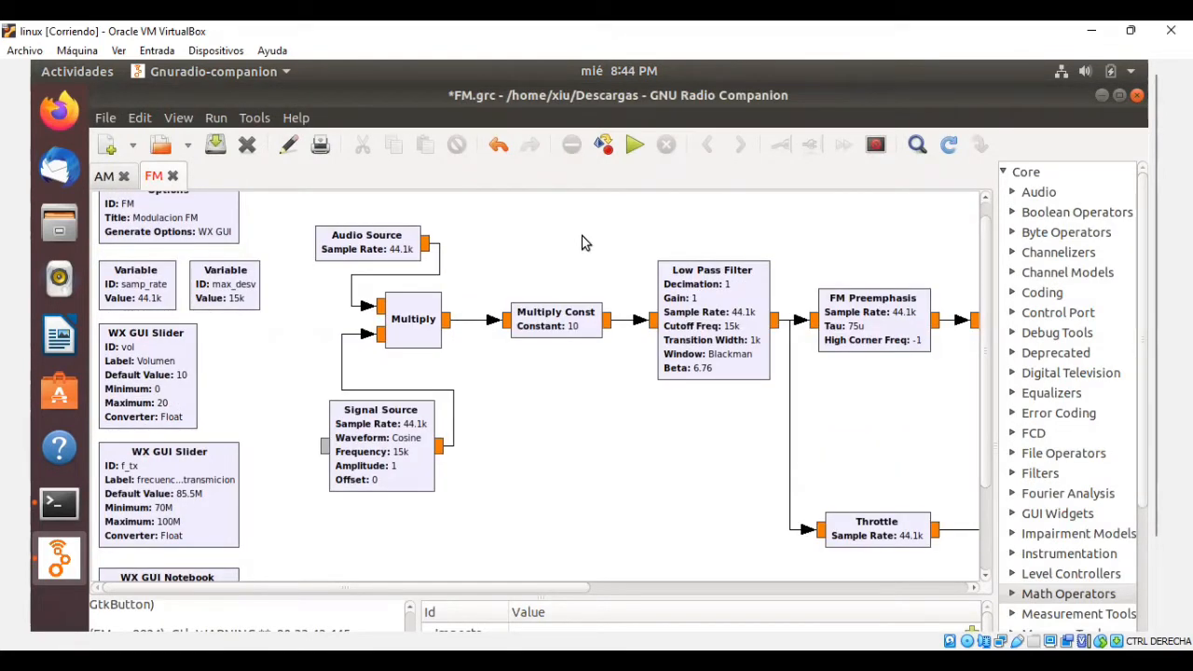
scroll(556, 229, "up", 1)
left_click_drag(508, 229, 297, 314)
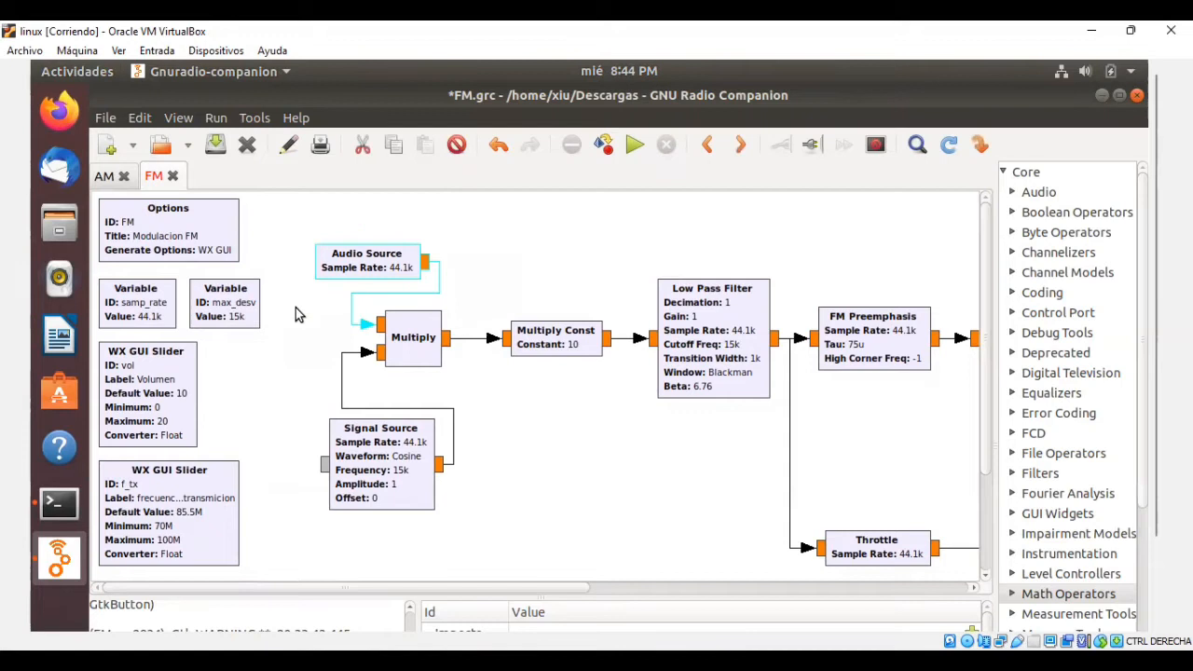
left_click(527, 429)
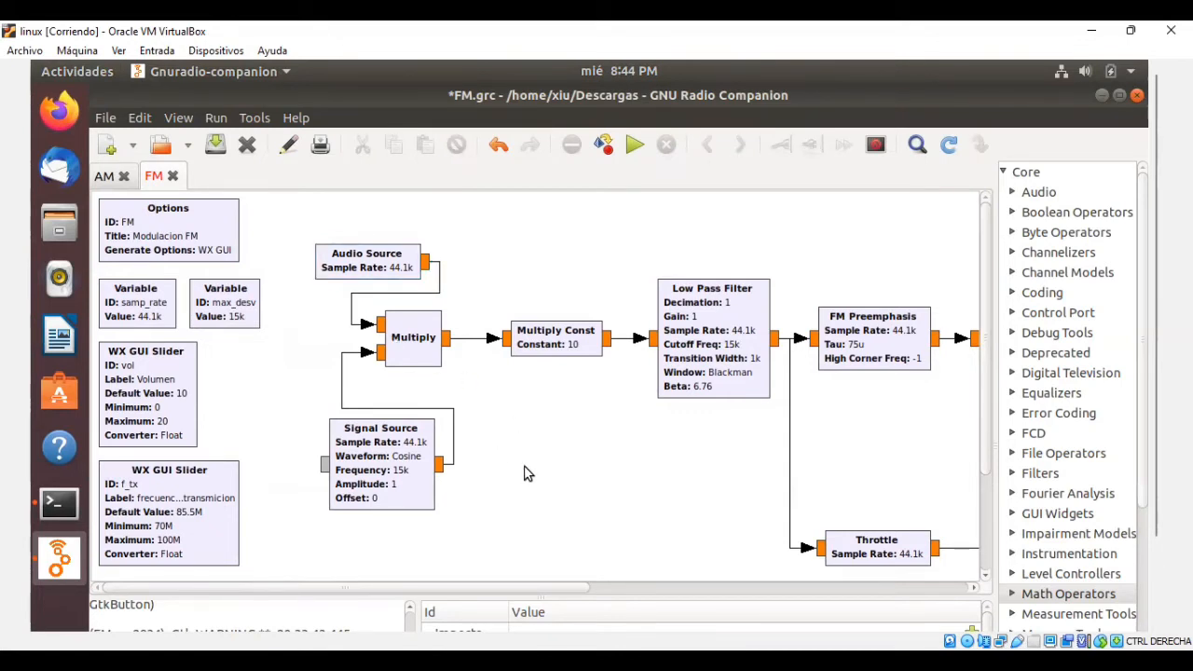
Examine the frequency and amplitude in the Signal Source block's properties and accept them without edits.
left_click(414, 482)
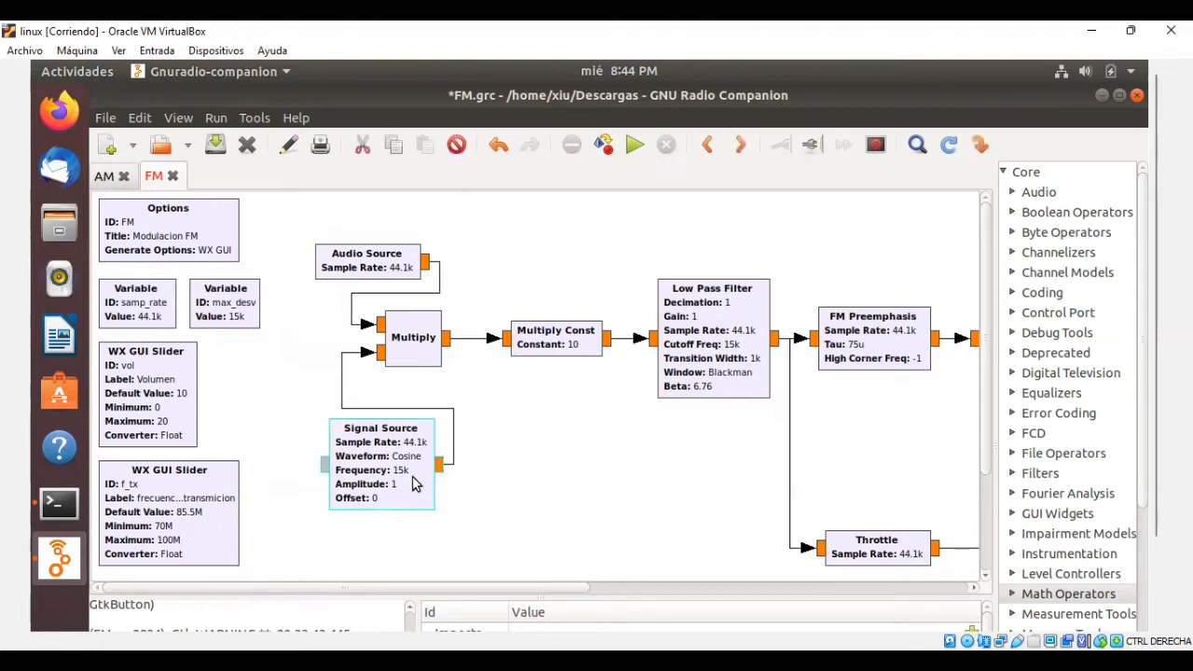
double_click(414, 482)
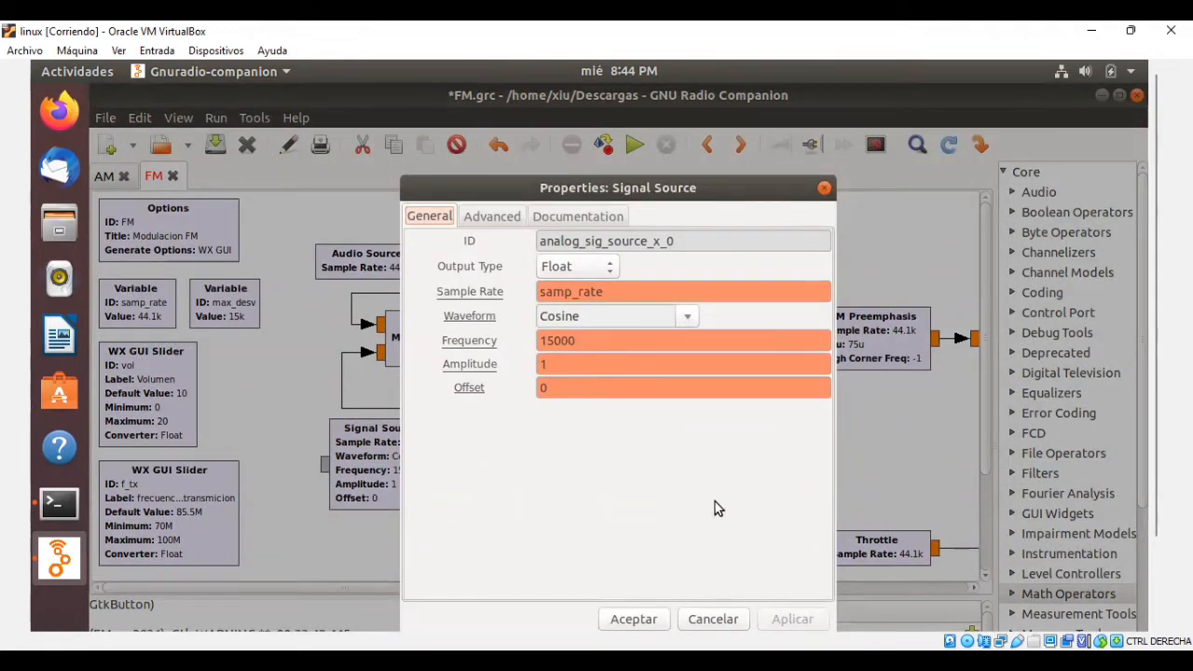
double_click(679, 346)
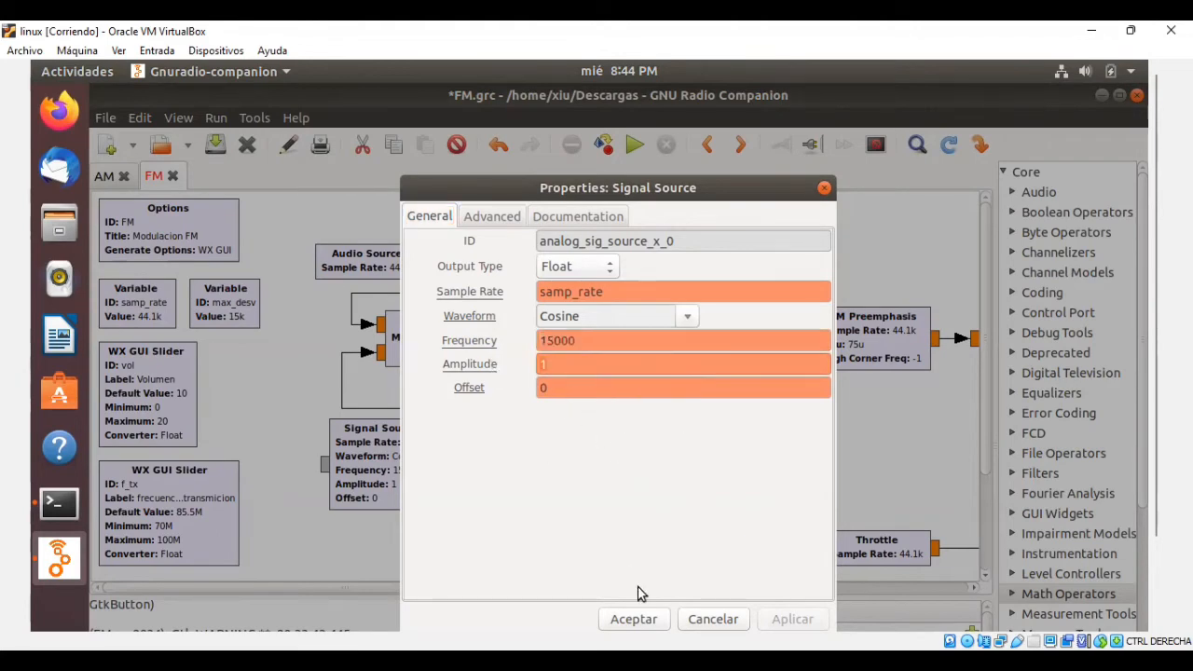
left_click(632, 615)
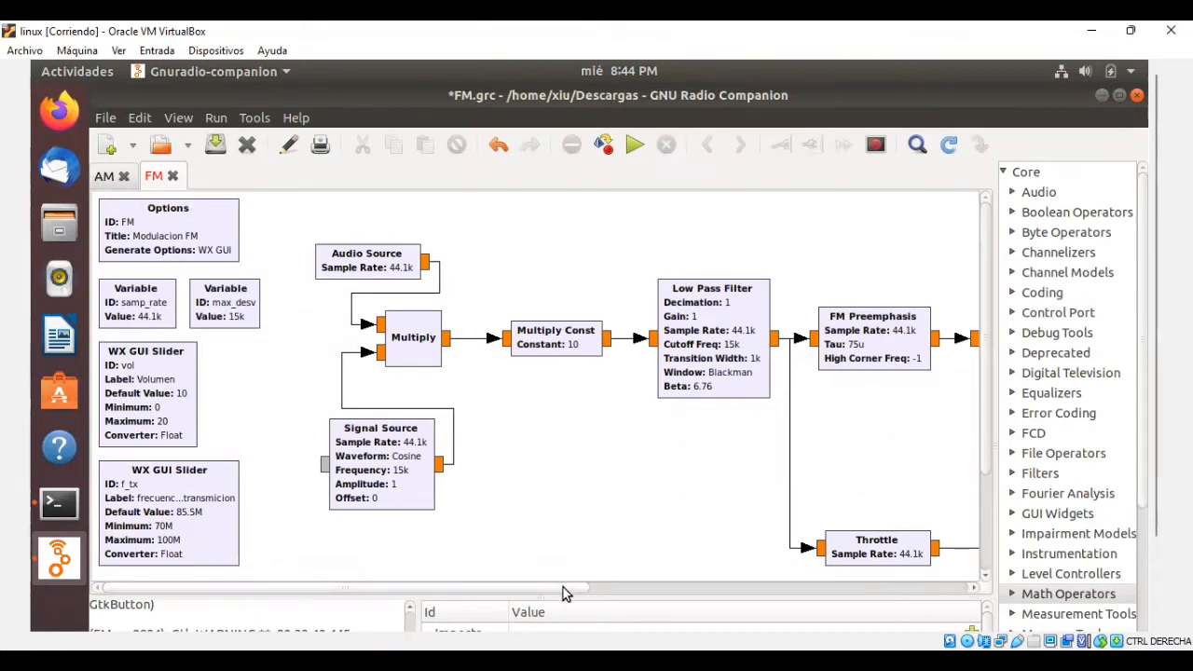
Highlight the Multiply, Multiply Const and Low Pass Filter blocks one after another, then clear the selection.
left_click(432, 360)
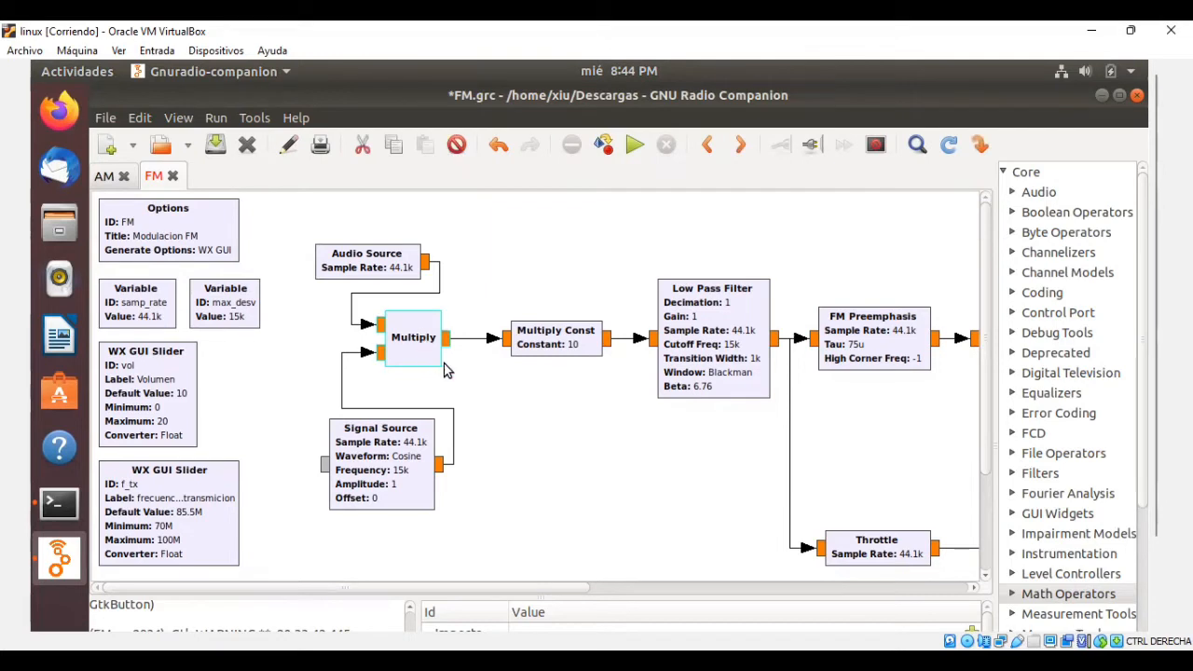
left_click(551, 347)
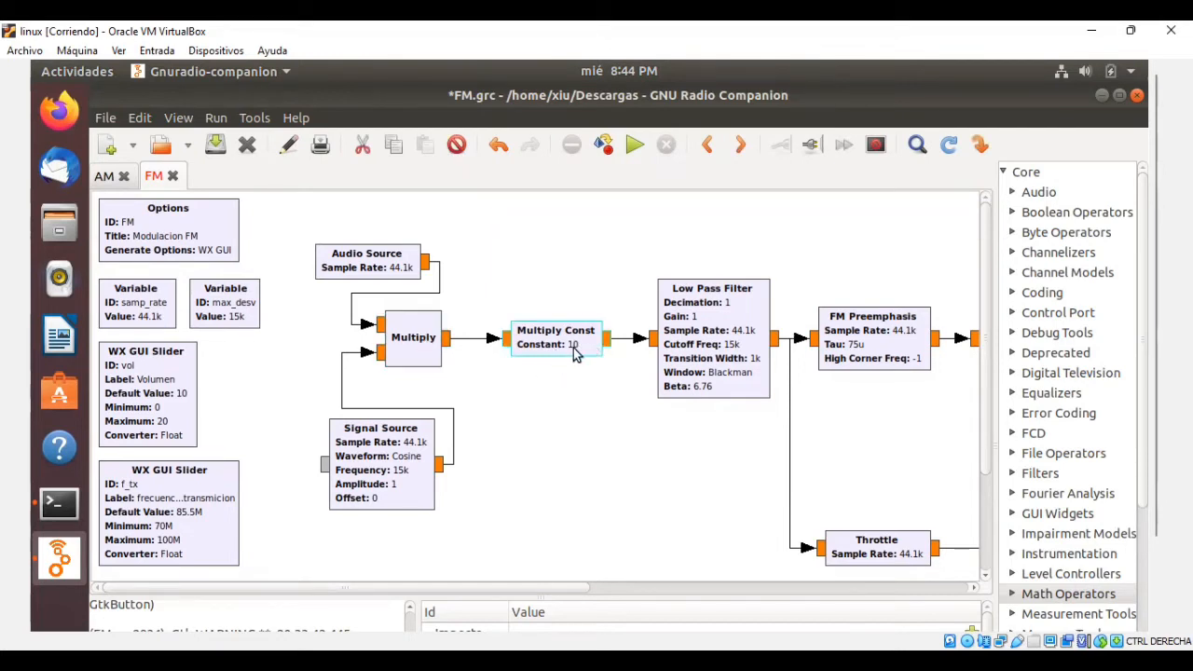
left_click(554, 566)
left_click_drag(564, 592, 613, 585)
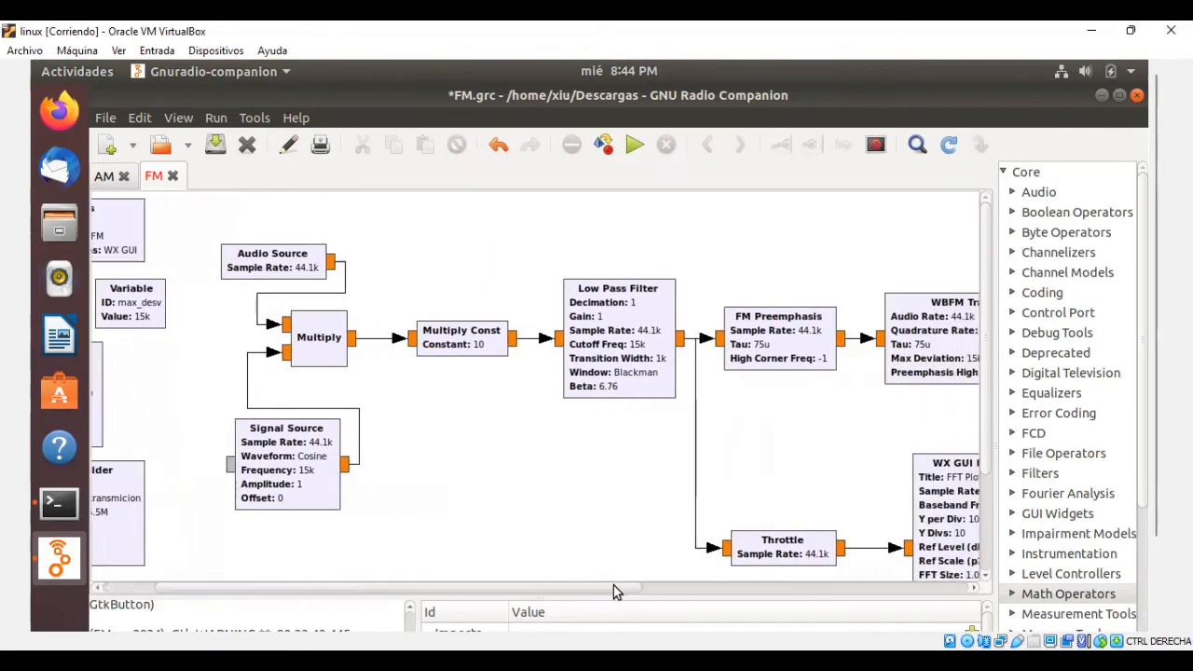
left_click(643, 352)
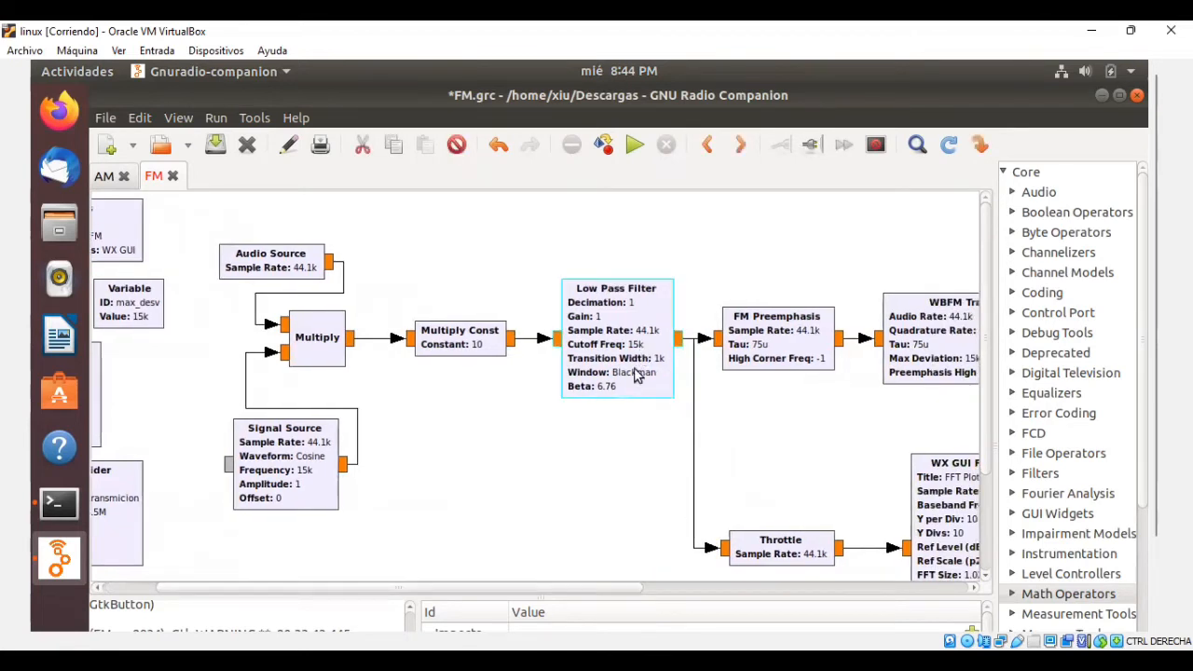
left_click(617, 404)
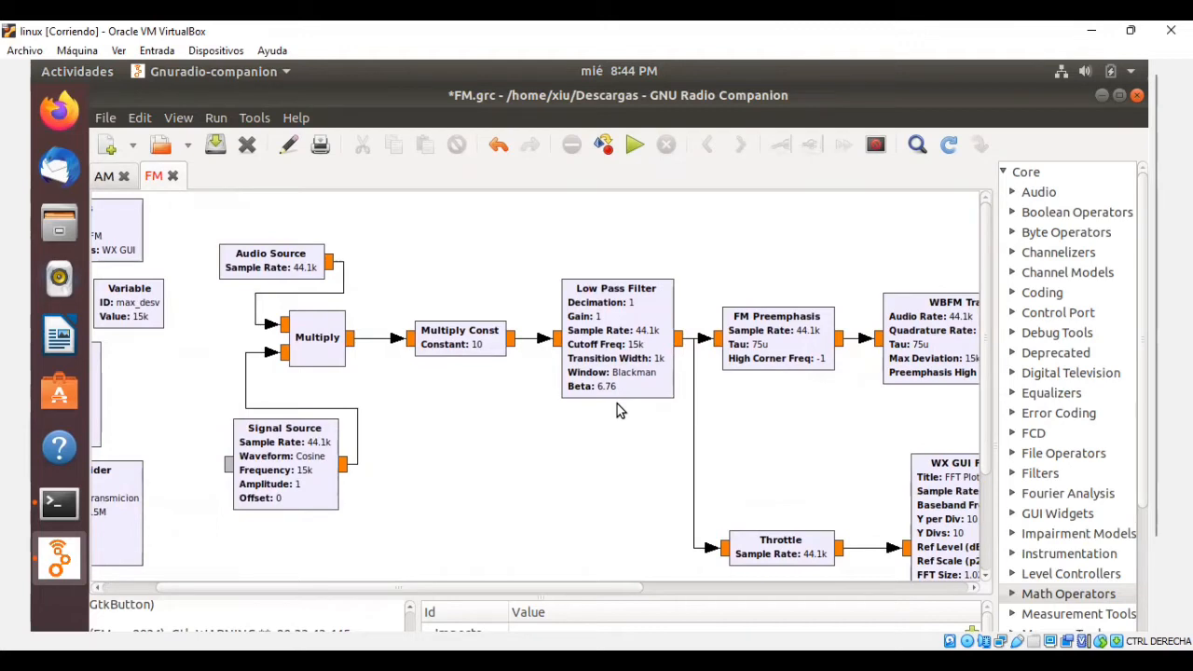
Examine the constant in the Multiply Const block's properties and close them without edits.
left_click(485, 354)
double_click(486, 355)
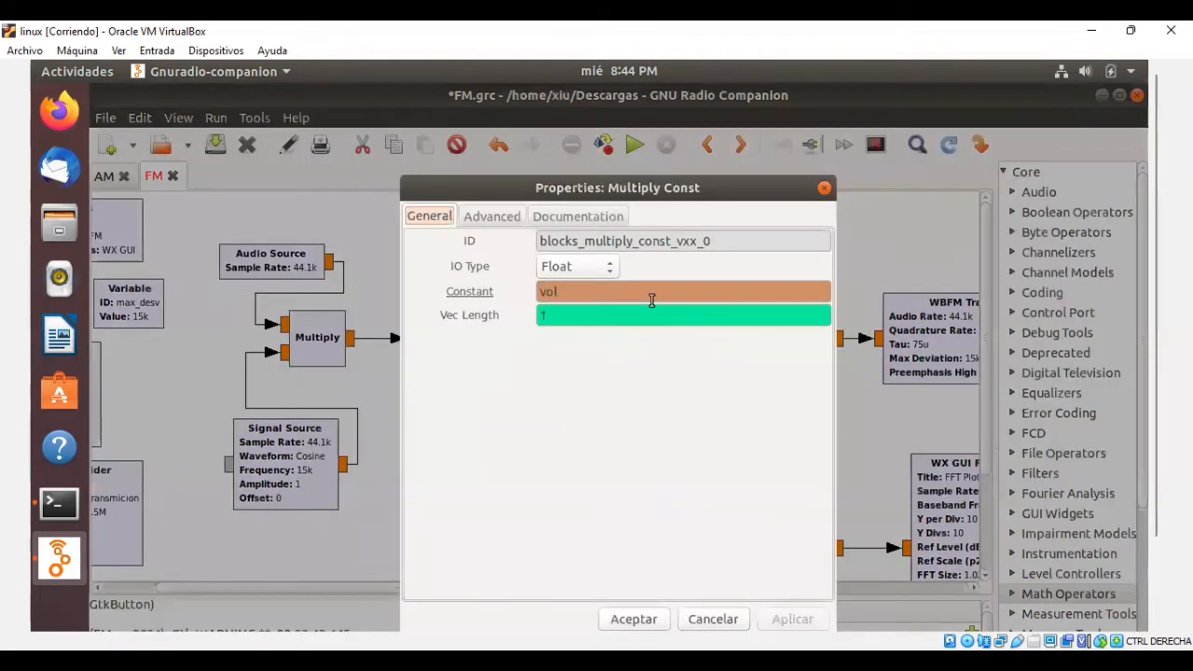
left_click(823, 186)
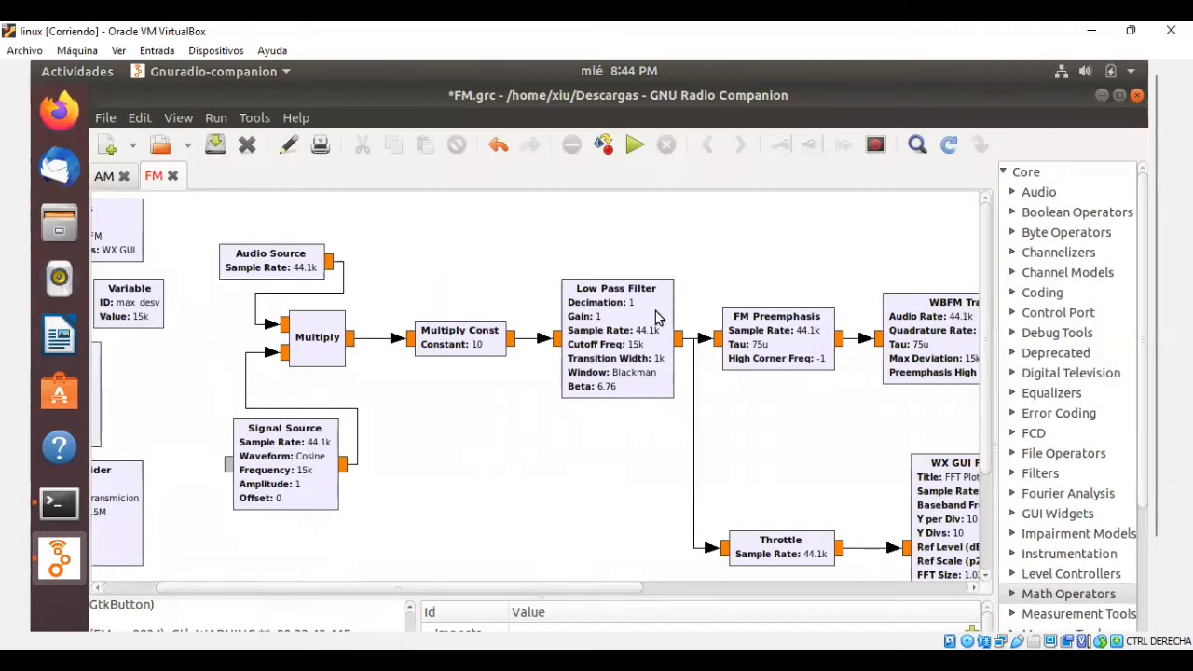
Examine the cutoff frequency in the Low Pass Filter block's properties and close them without edits.
left_click(654, 309)
double_click(656, 307)
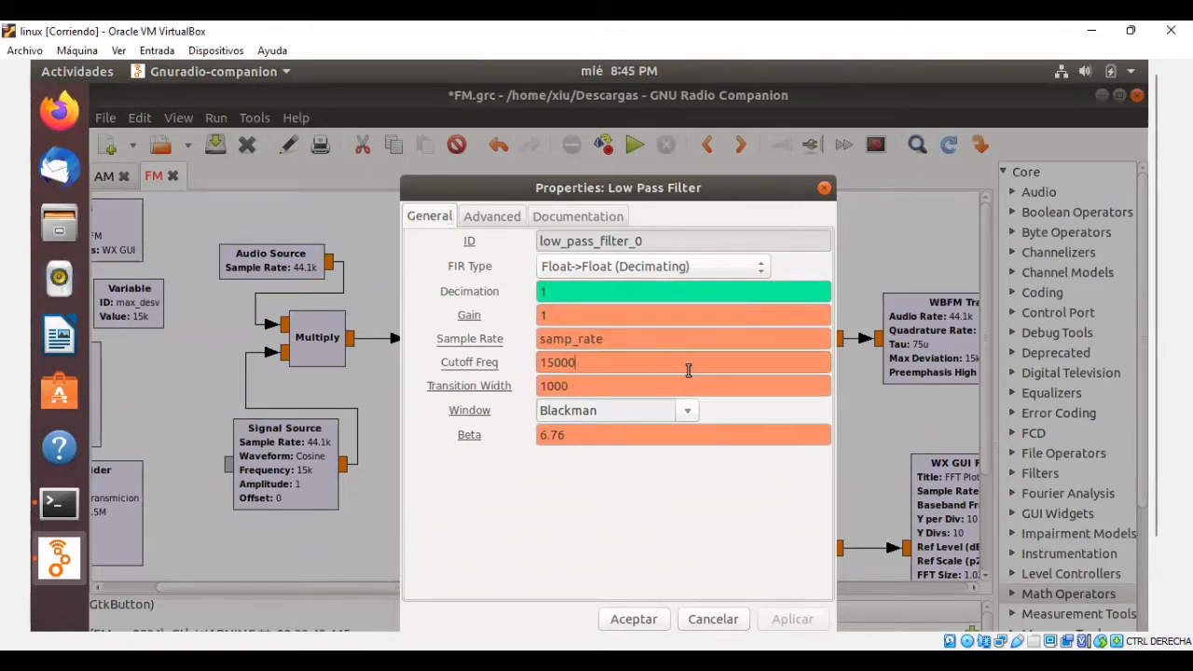
left_click_drag(688, 371, 533, 367)
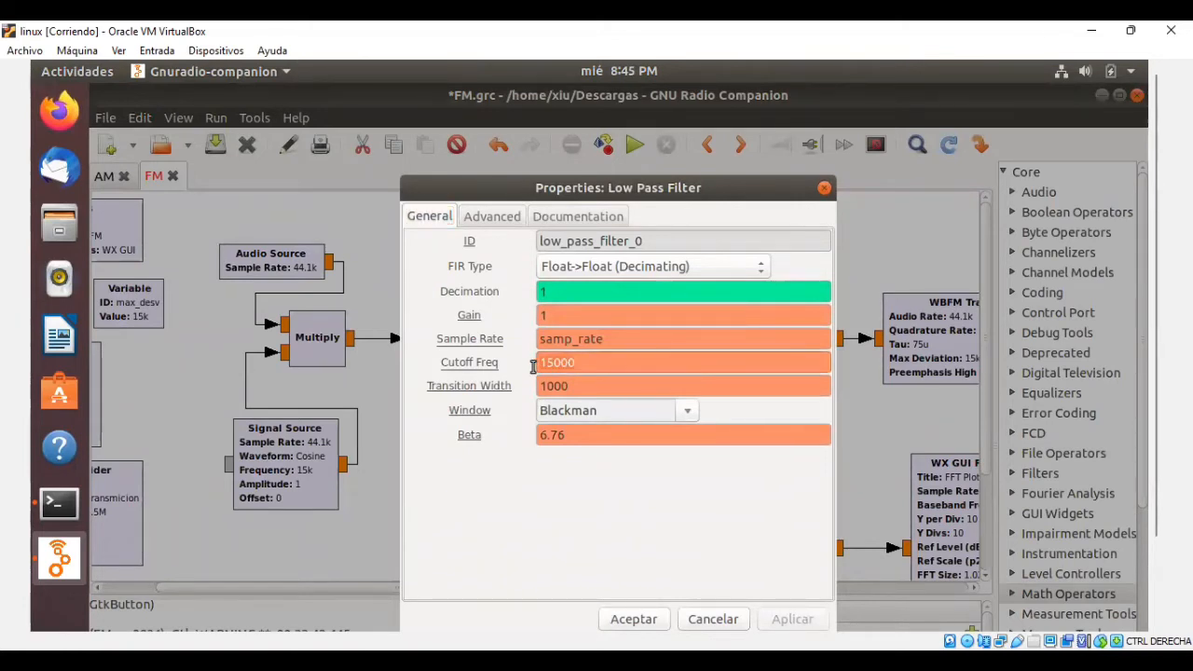
left_click(734, 369)
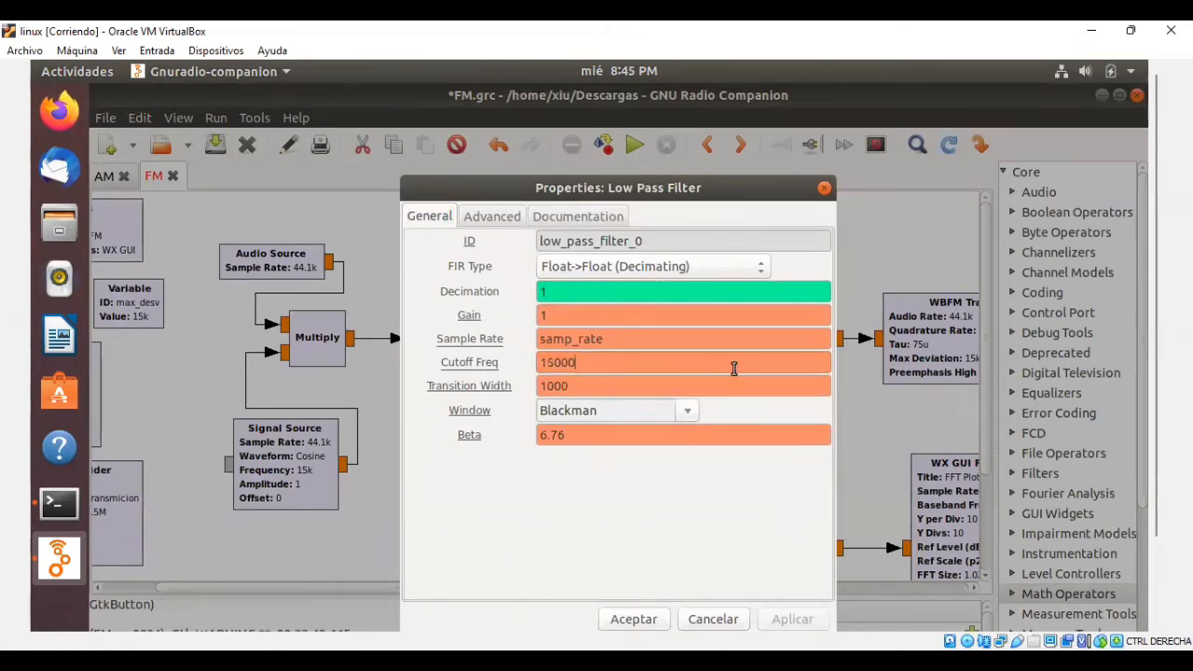
left_click(637, 597)
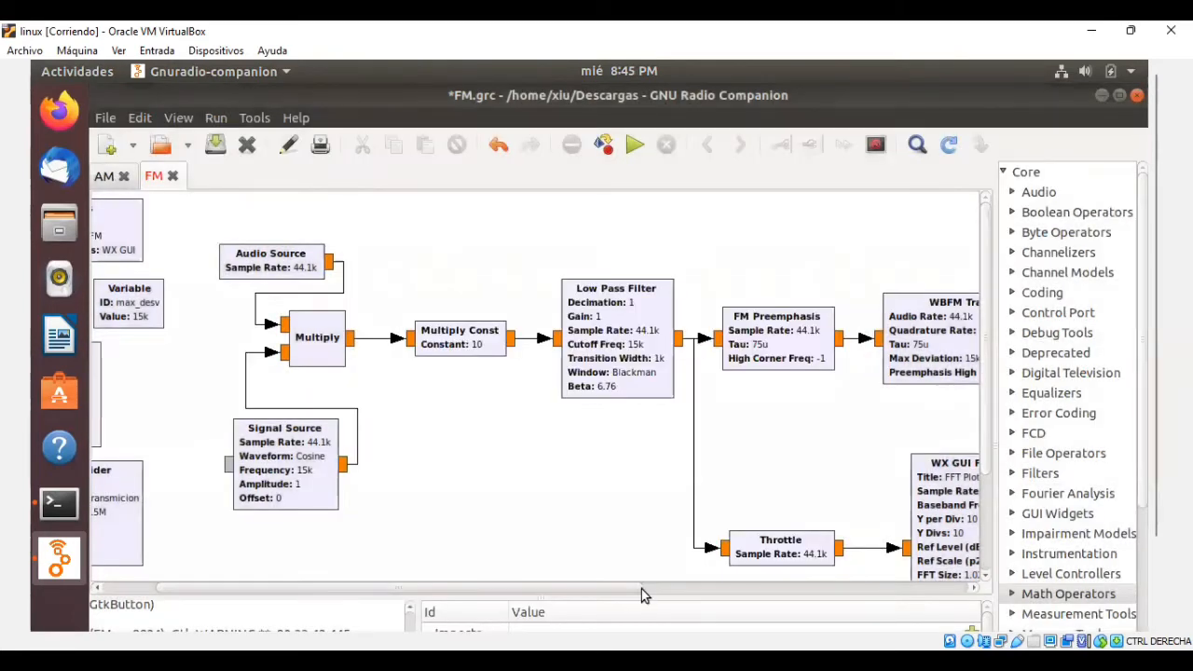
Examine the sample rate, tau and high corner frequency in the FM Preemphasis block's properties and accept them without edits.
left_click_drag(641, 588, 826, 585)
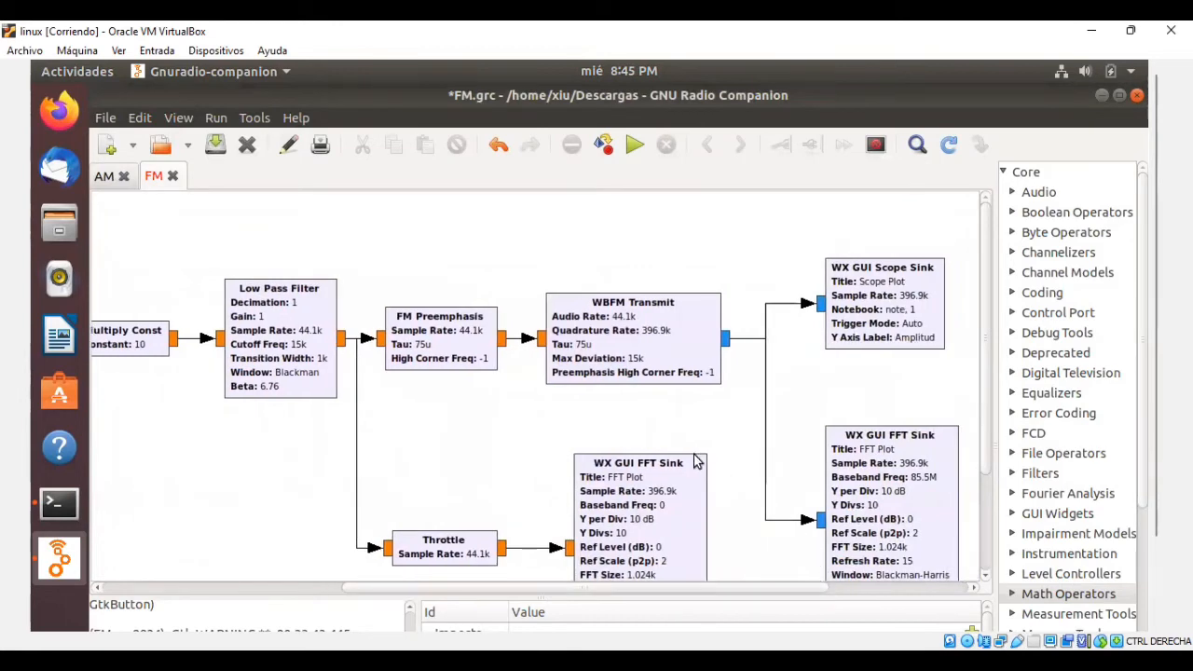
double_click(475, 366)
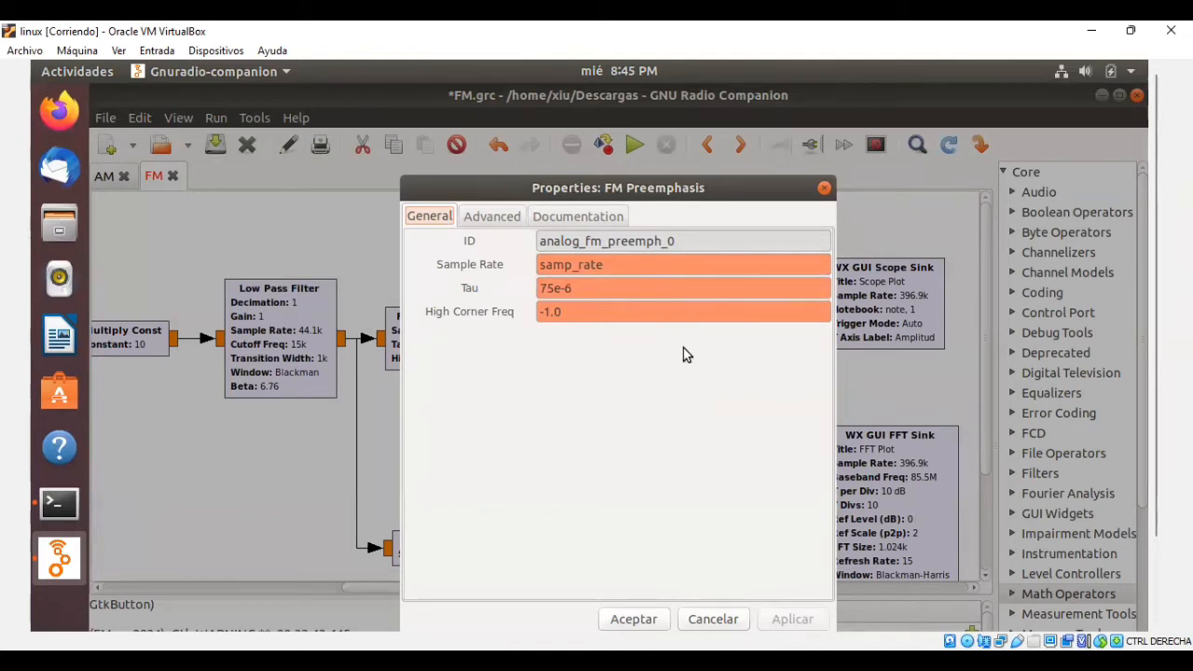
left_click(641, 615)
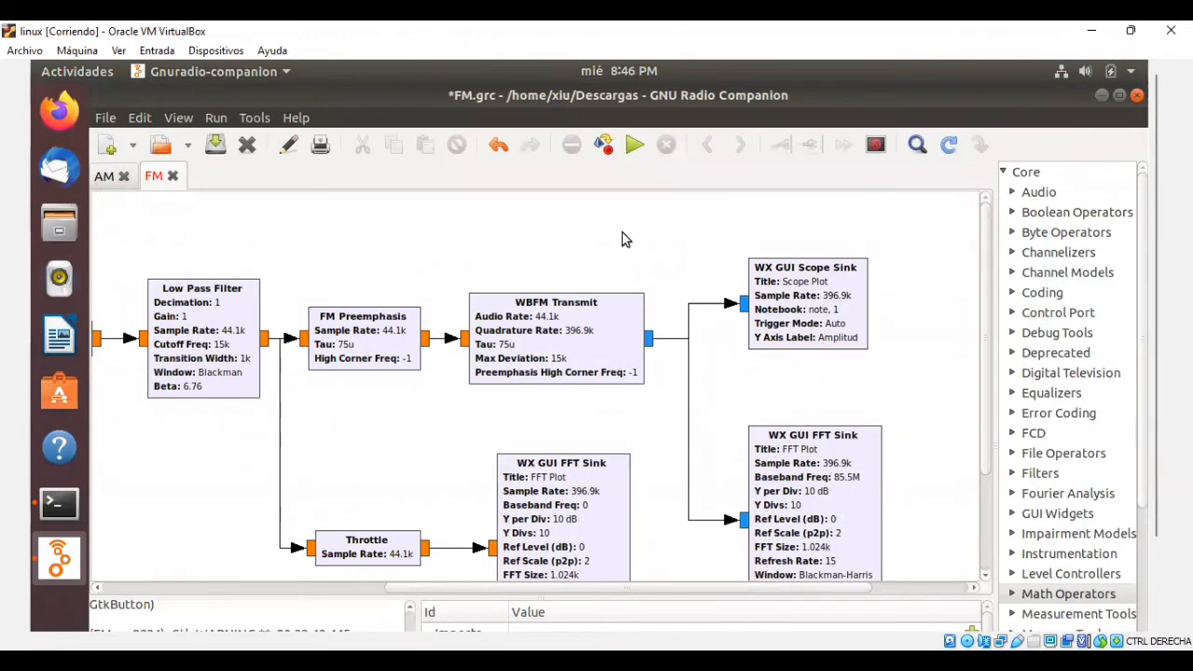
Examine the audio rate, quadrature rate and maximum deviation in the WBFM Transmit block's properties and accept them without edits.
double_click(615, 321)
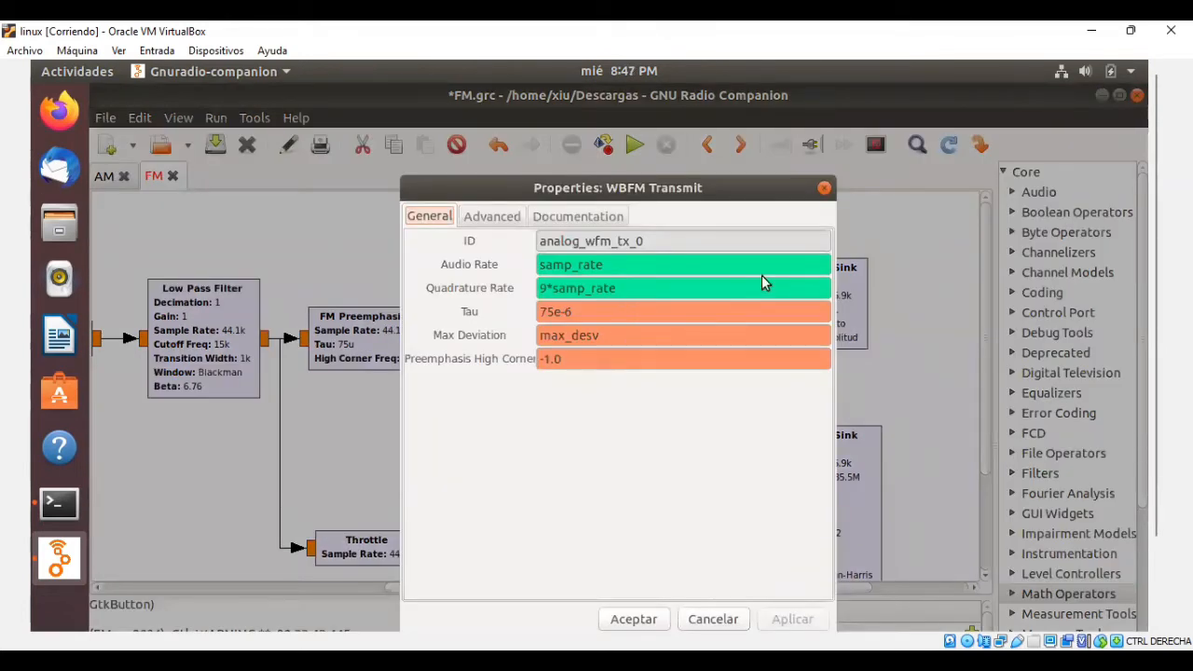
mouse_move(767, 270)
left_click(683, 263)
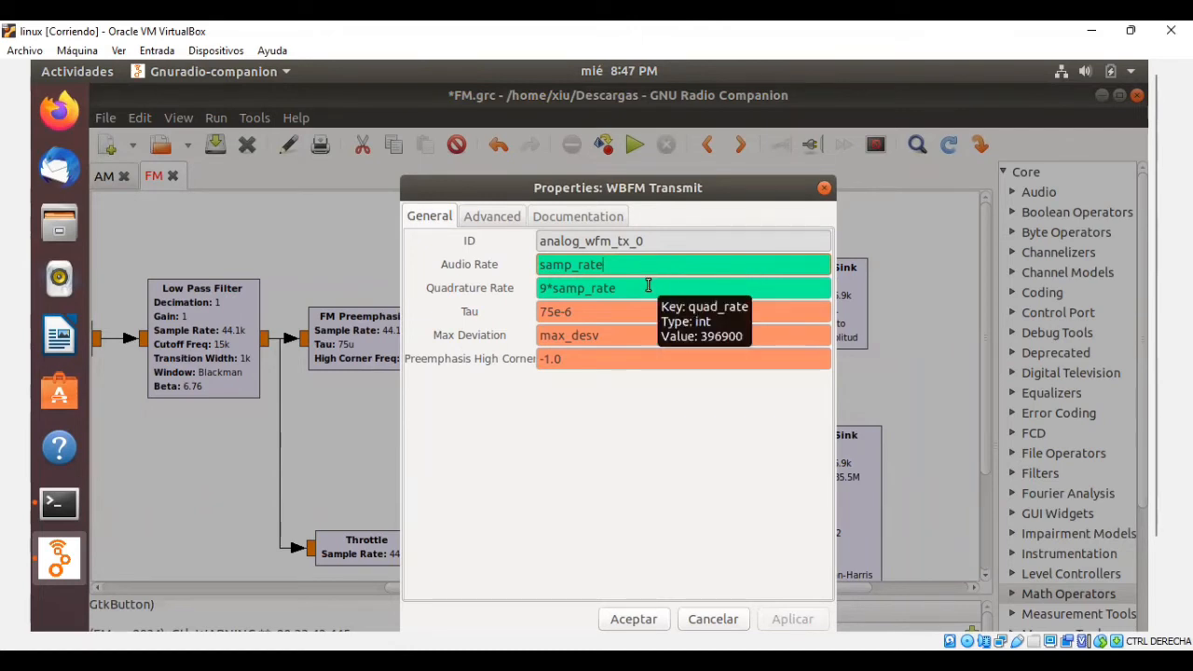
left_click(647, 287)
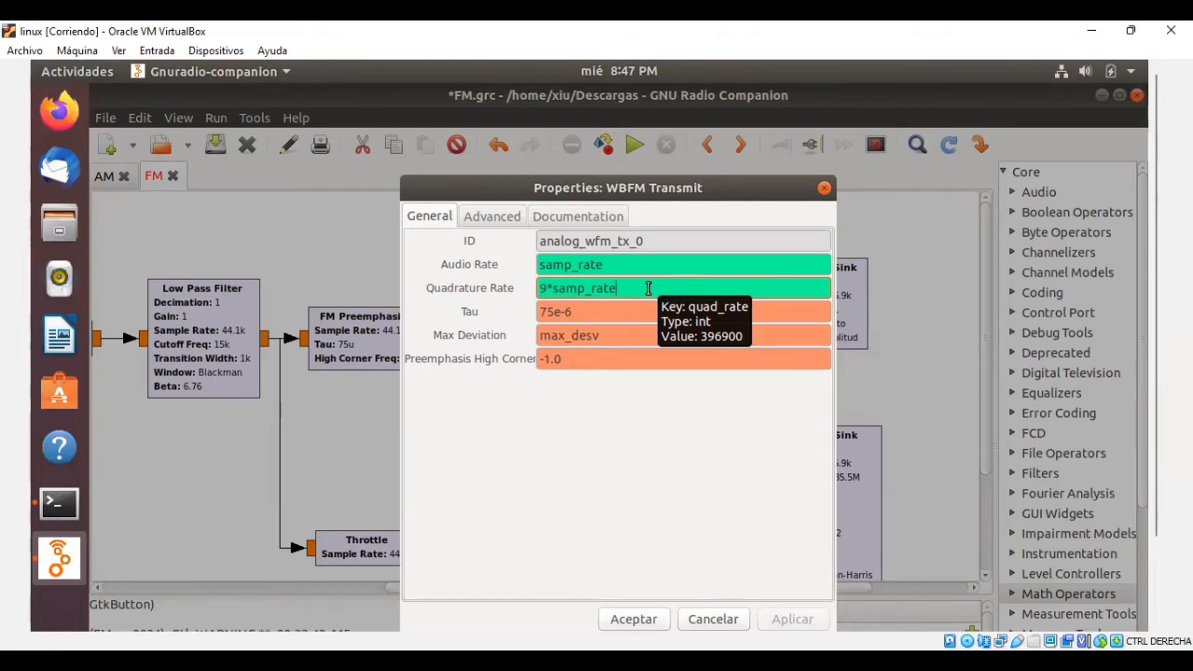
left_click(700, 338)
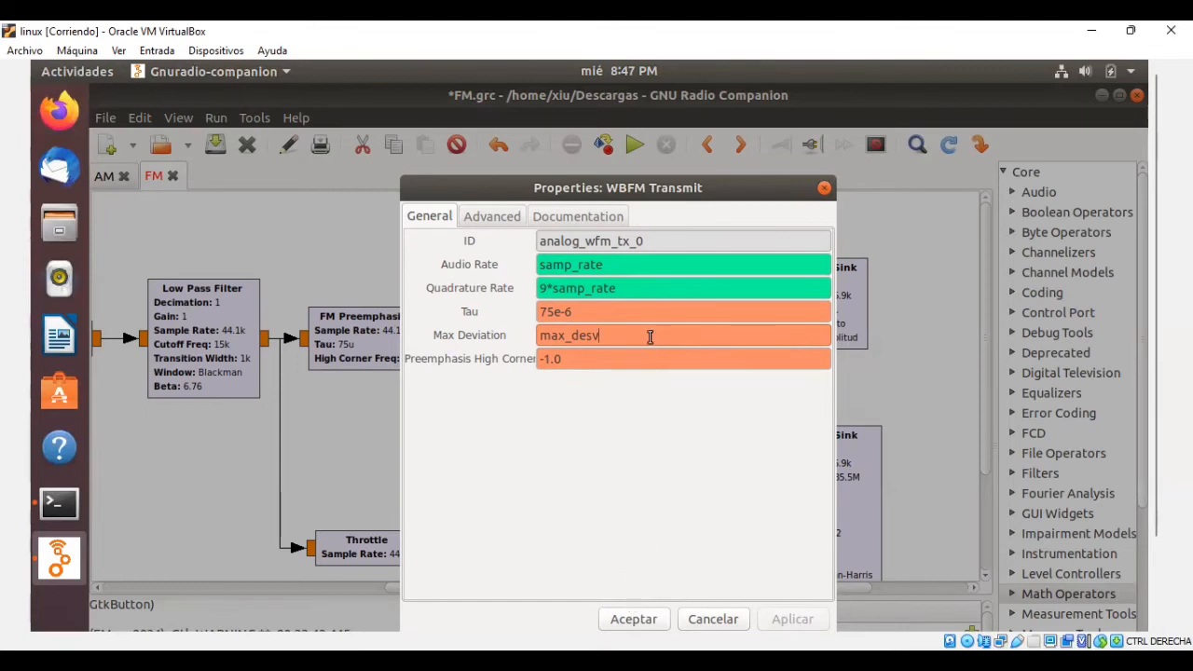
mouse_move(649, 337)
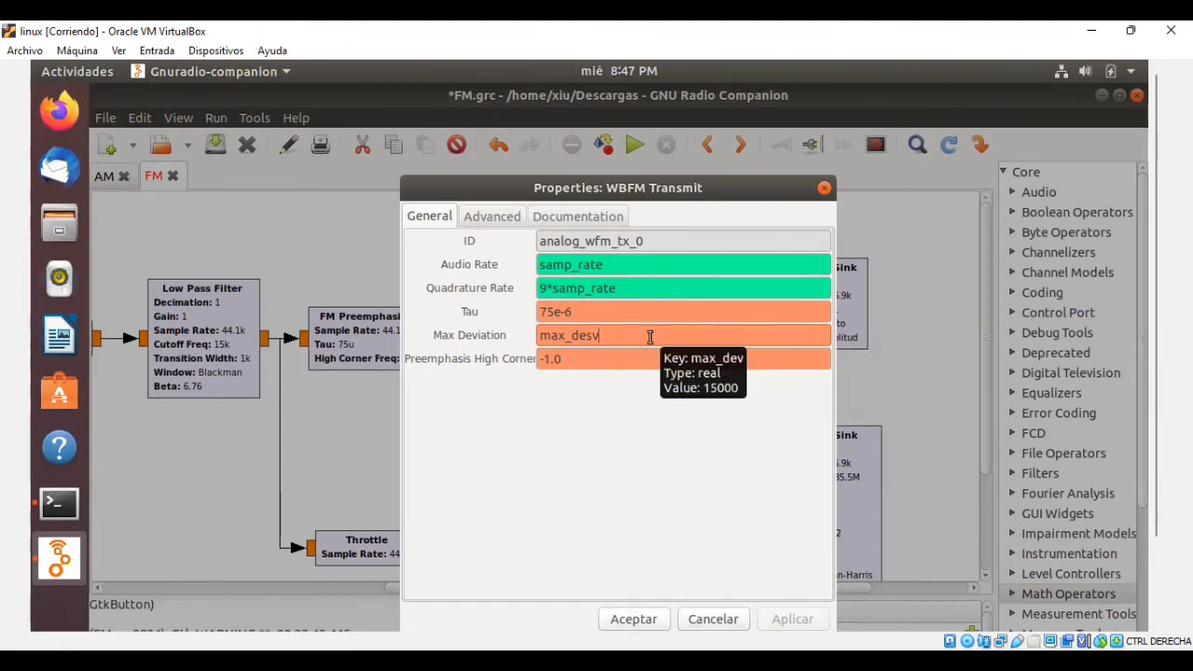
left_click(658, 615)
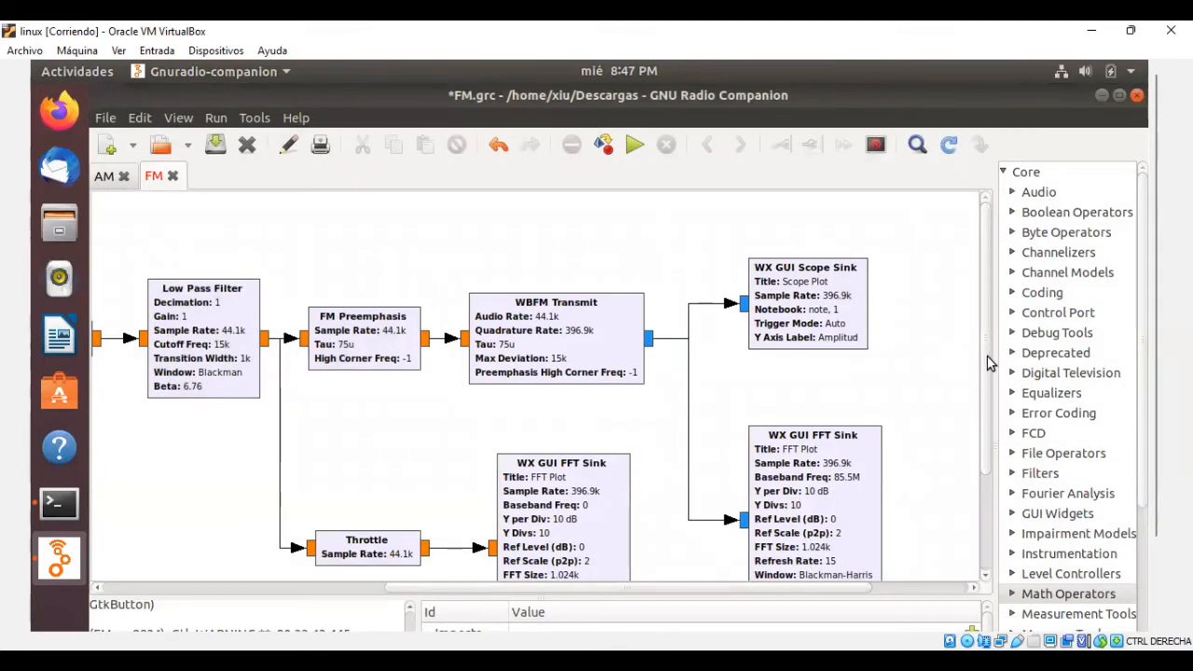
Examine the Scope Sink and FFT Sink fed by the WBFM Transmit block, including their sample rates and the baseband frequency.
scroll(987, 364, "down", 1)
scroll(989, 371, "down", 4)
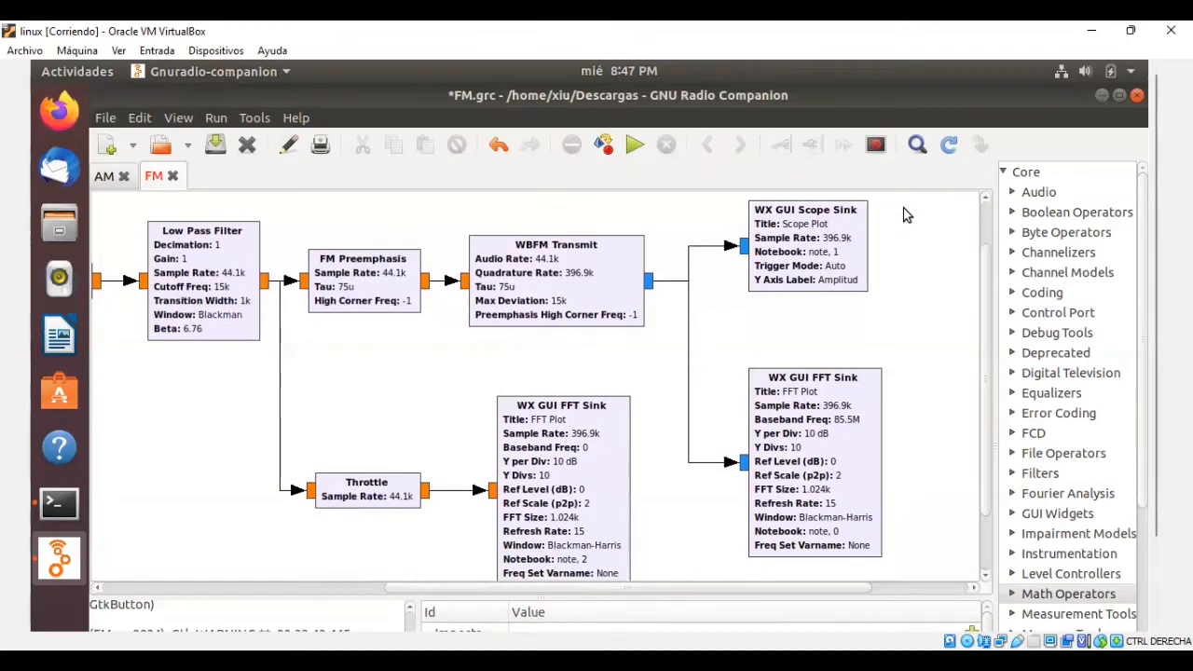
scroll(903, 208, "up", 5)
left_click_drag(917, 276, 937, 454)
scroll(941, 401, "up", 6)
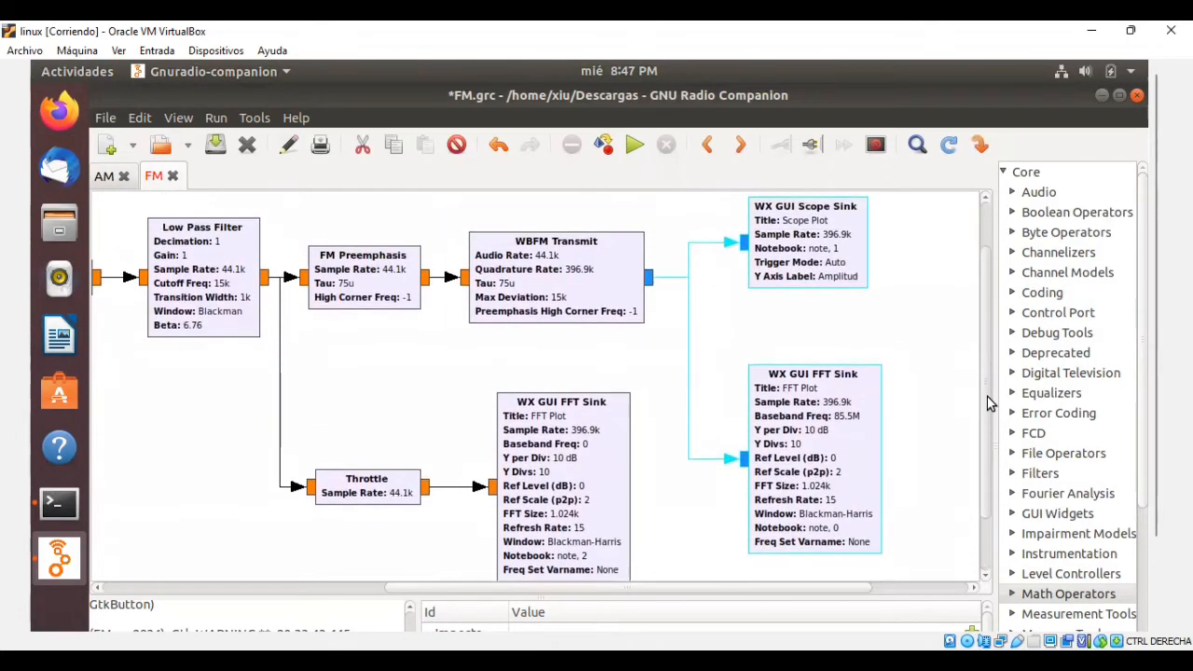
left_click(908, 344)
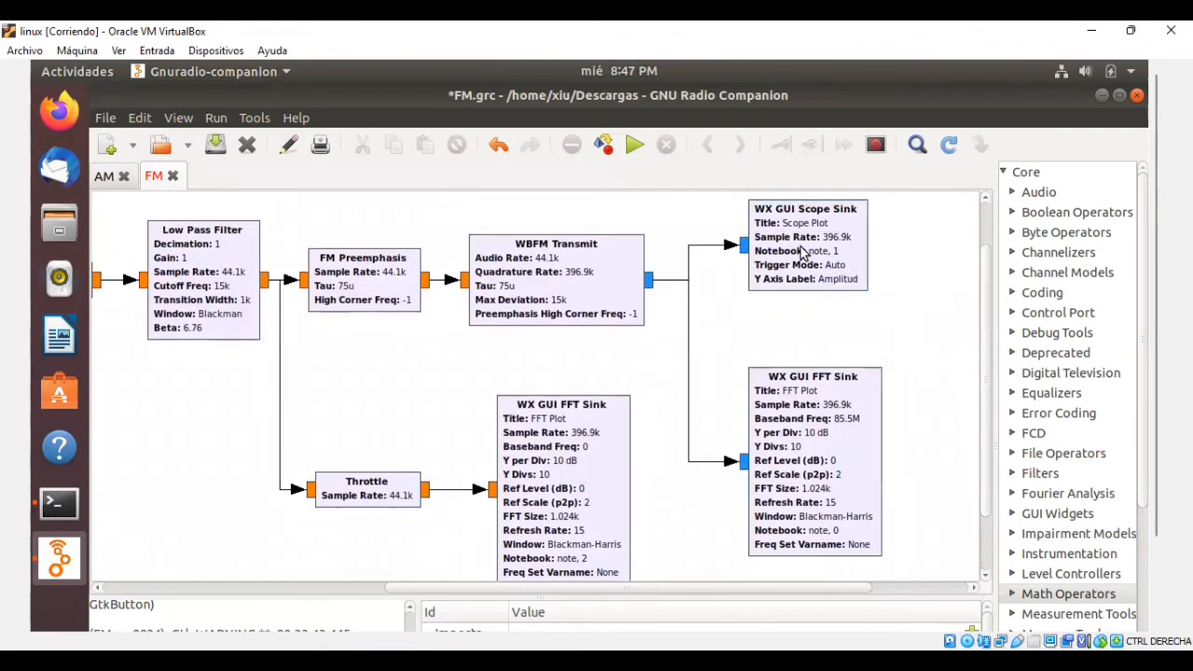
left_click(848, 263)
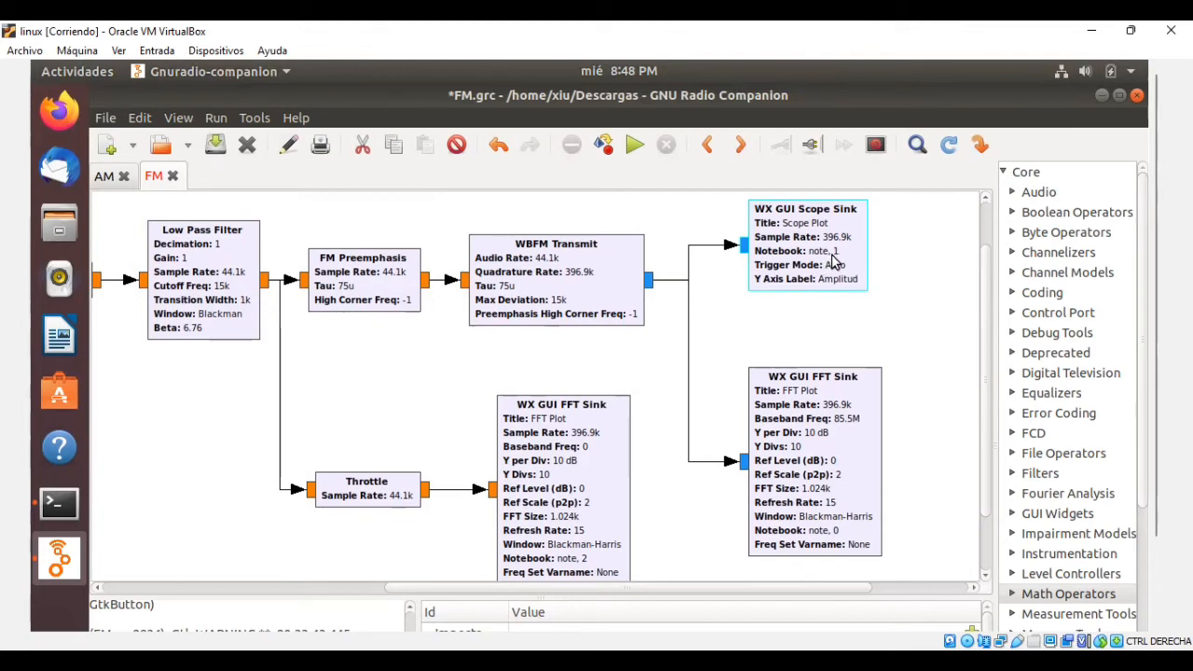
left_click(866, 486)
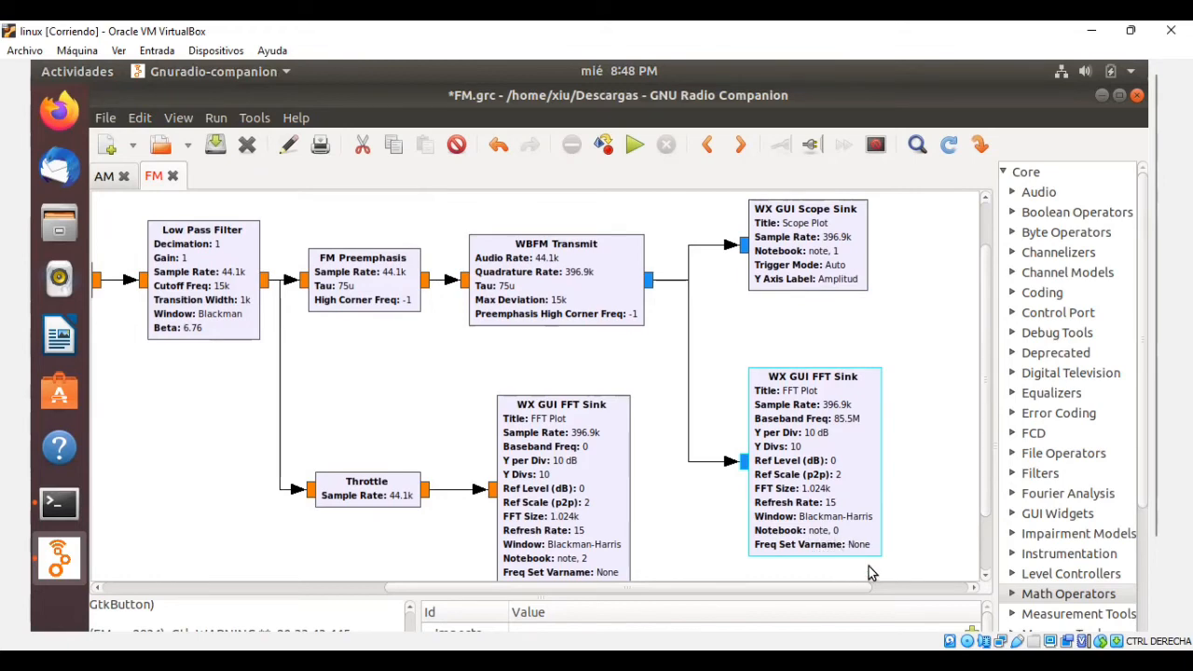
left_click(920, 550)
Examine the Throttle branch after the Low Pass Filter and the FFT Sink that plots the source spectrum.
scroll(838, 558, "down", 1)
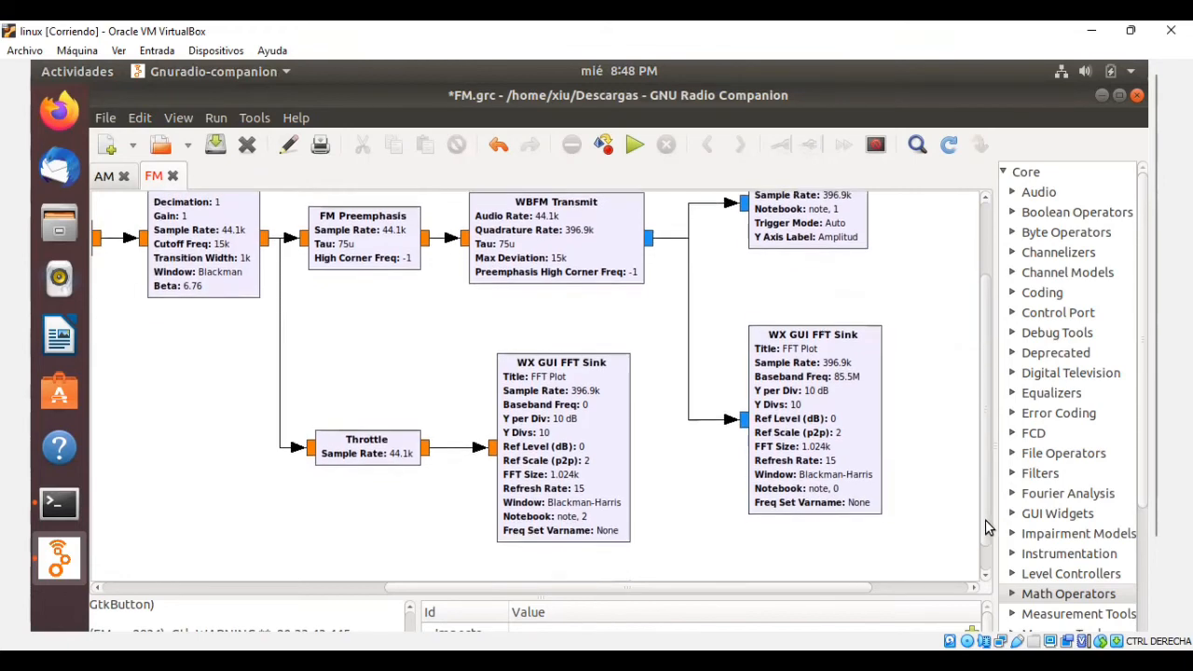
left_click_drag(781, 587, 700, 588)
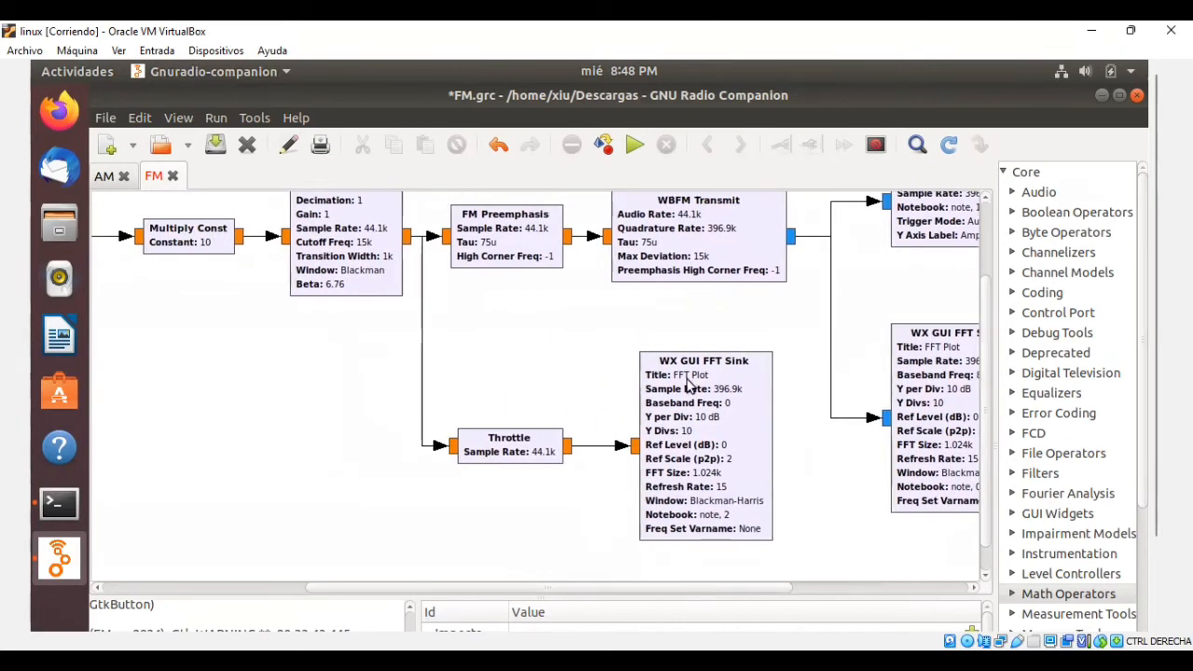
left_click_drag(782, 344, 822, 501)
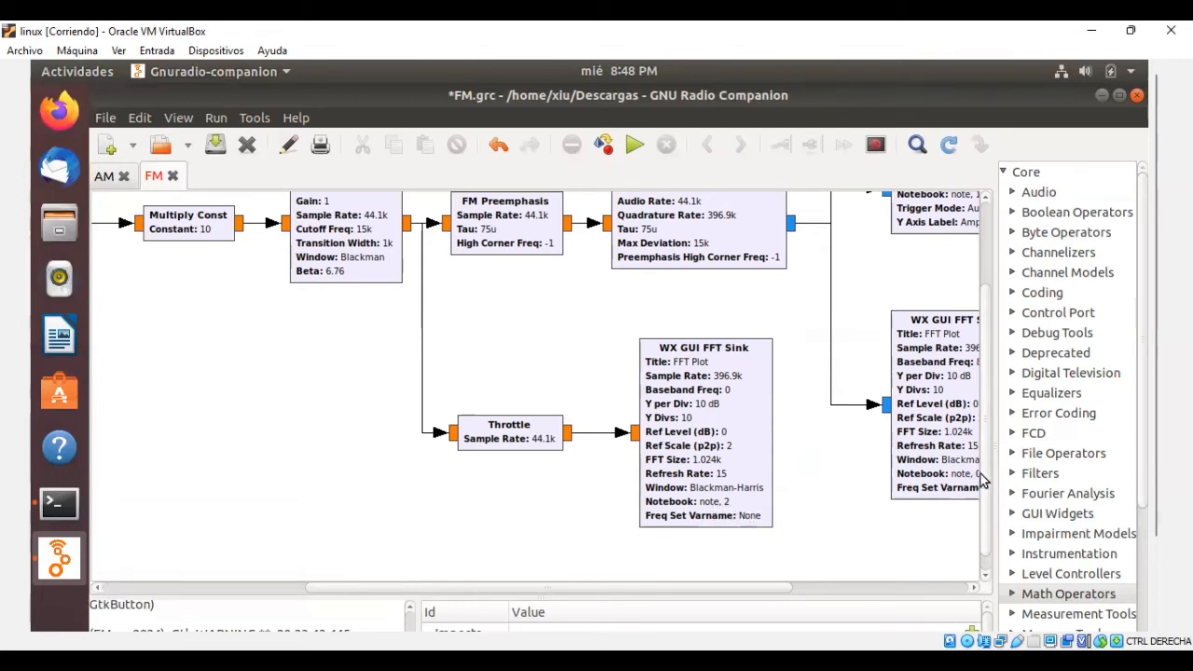
left_click_drag(985, 474, 993, 447)
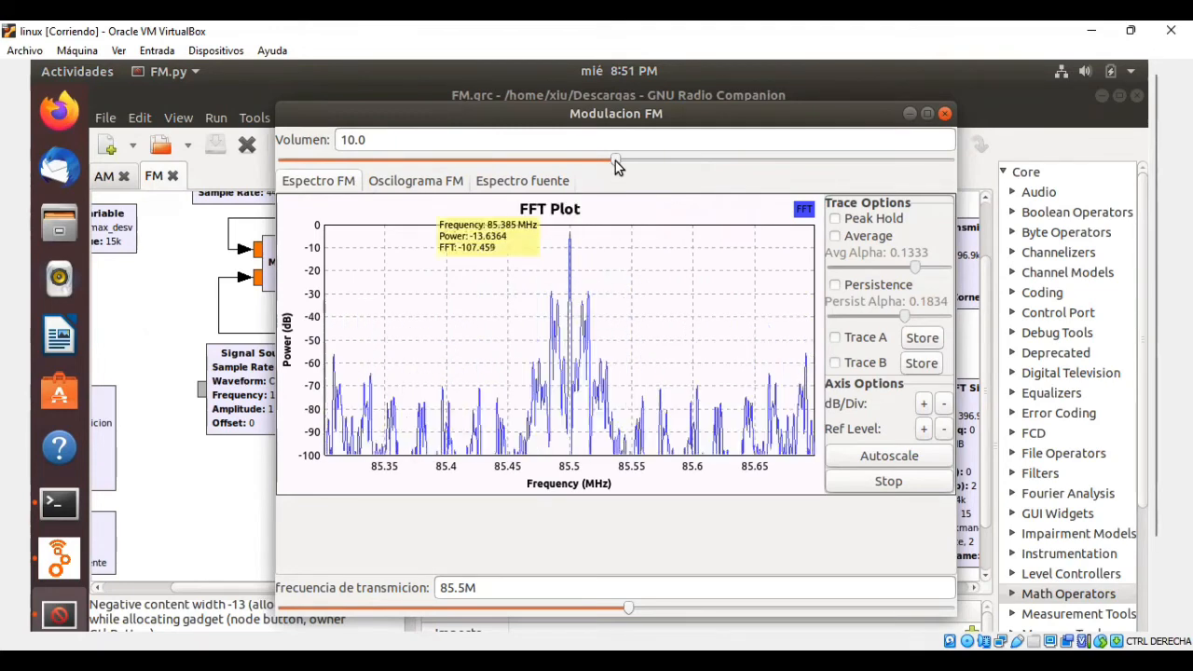
Vary the volume of the running FM modulation from 1.8 to 19.8 and set the transmission frequency to 97.6M.
left_click(335, 164)
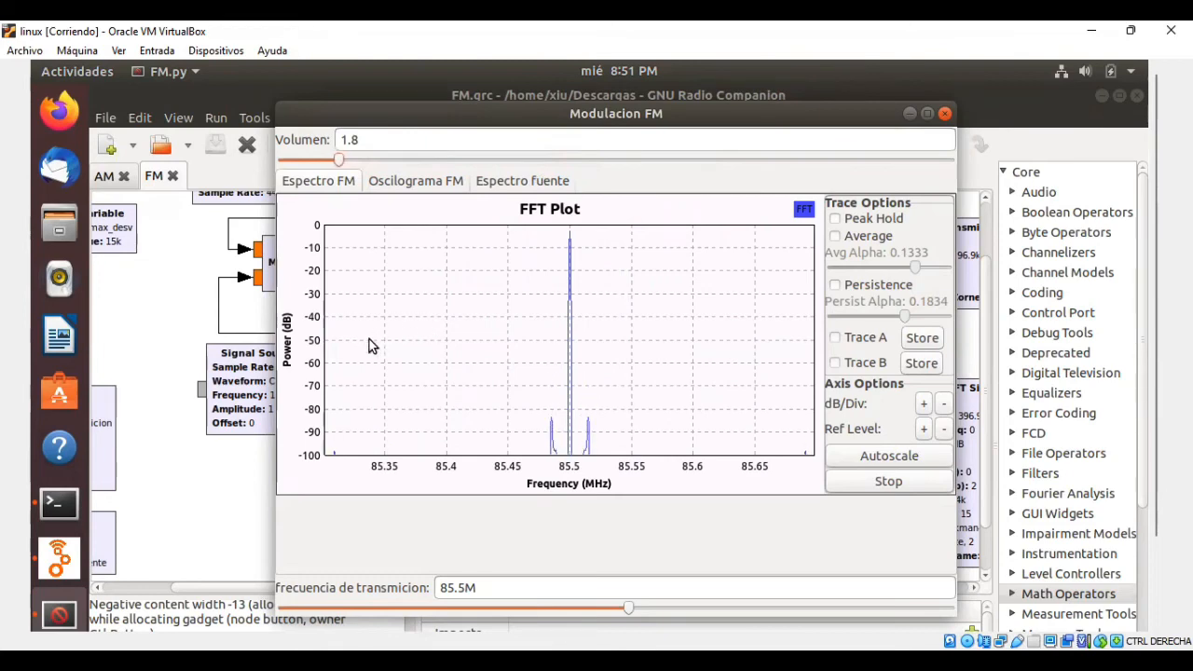
left_click_drag(335, 157, 921, 163)
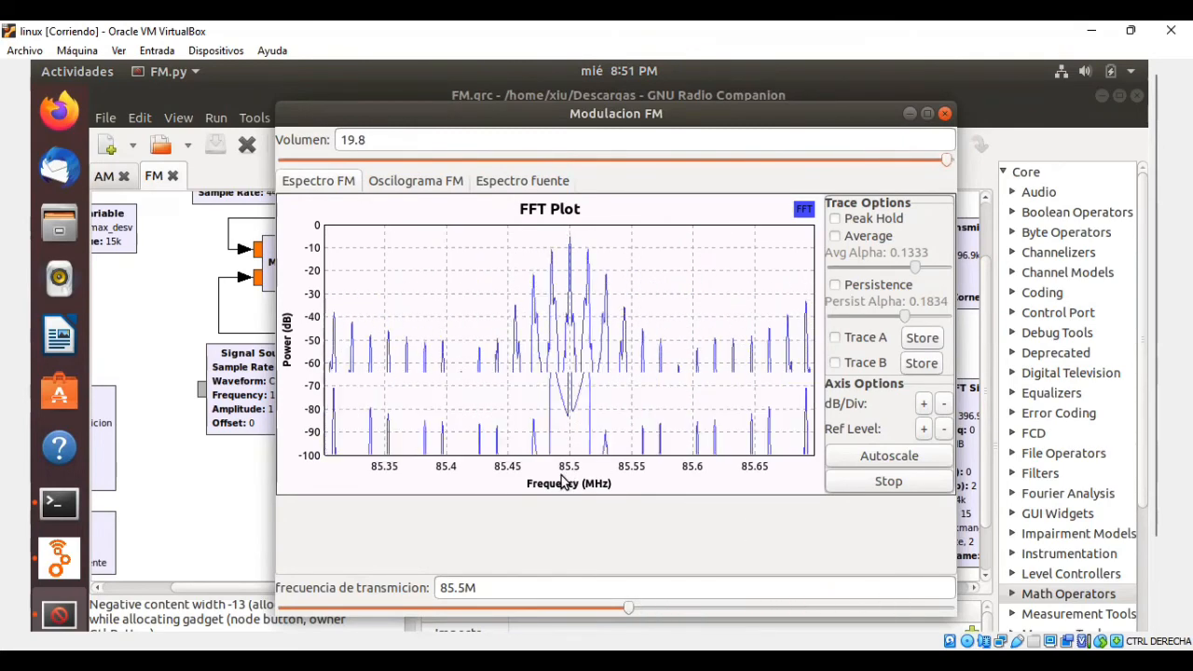
key("Right")
key("Right")
key("Right")
key("Right")
key("Right")
key("Right")
key("Right")
key("Right")
key("Right")
key("Right")
key("Right")
key("Right")
key("Right")
key("Right")
key("Right")
key("Right")
key("Right")
key("Right")
key("Right")
key("Right")
key("Right")
key("Right")
key("Right")
key("Right")
key("Right")
key("Right")
key("Right")
key("Right")
key("Right")
key("Right")
key("Right")
key("Right")
key("Right")
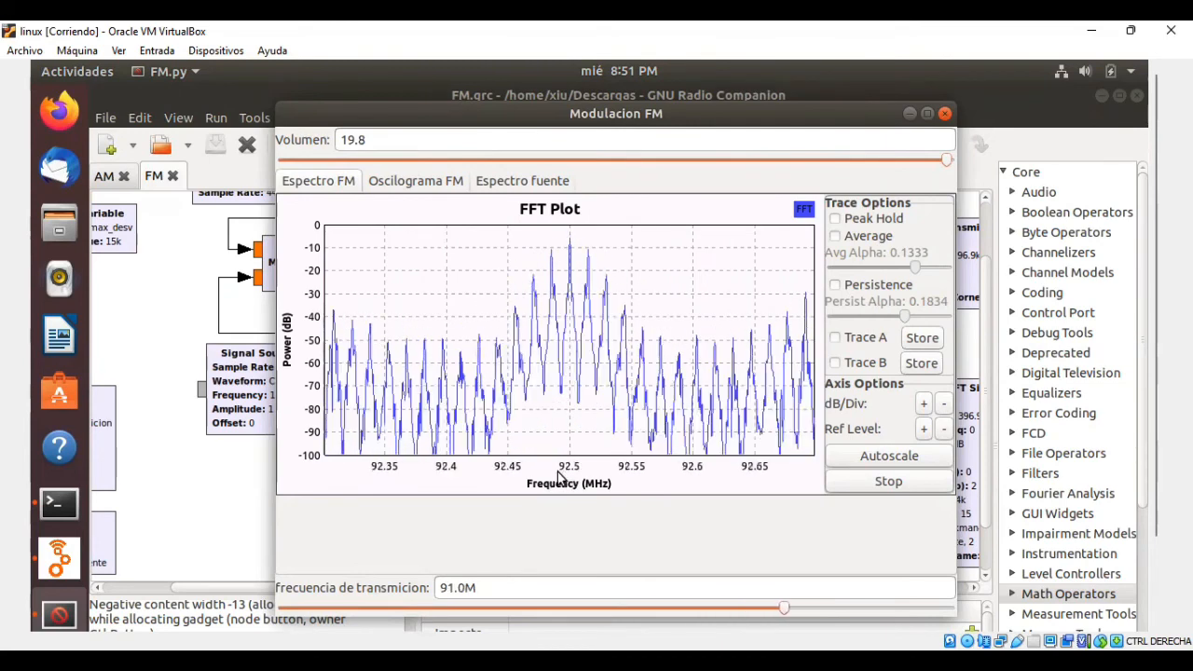
Examine the FM oscillogram and the source spectrum of the running modulation.
left_click(415, 181)
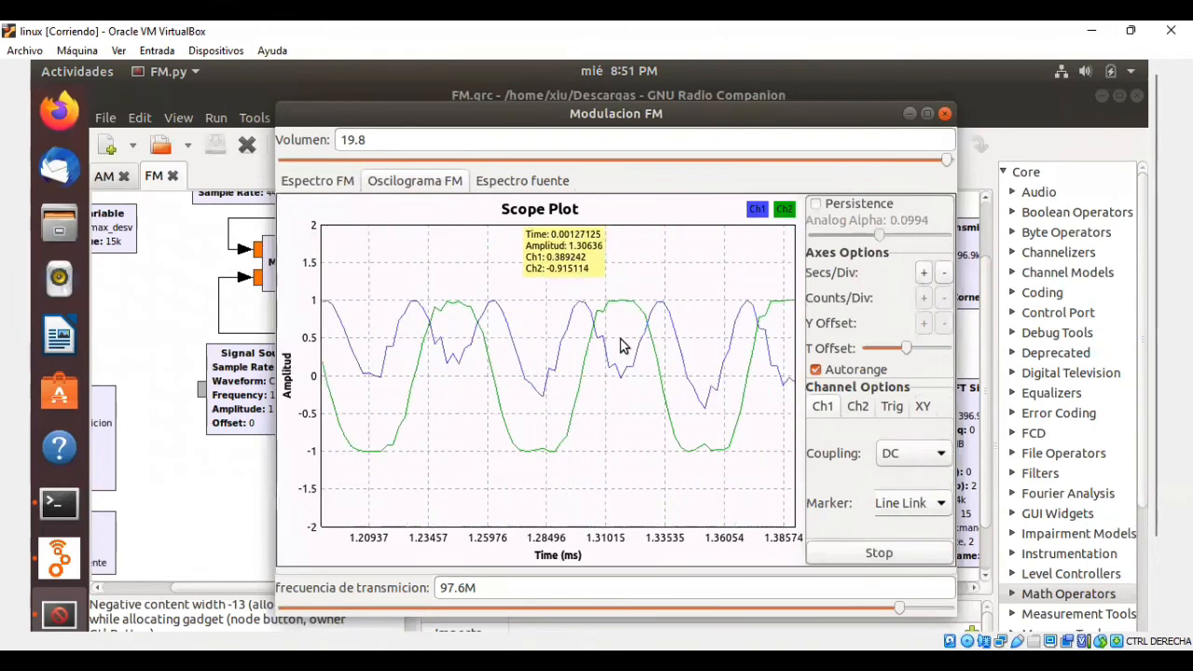
left_click(521, 180)
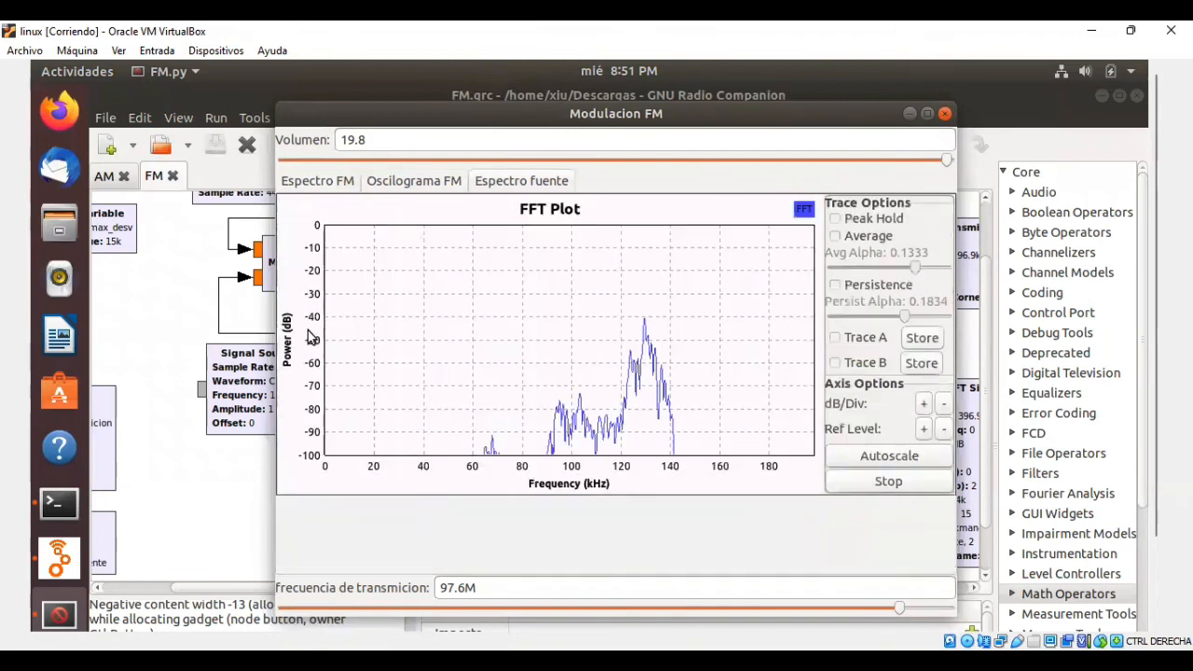